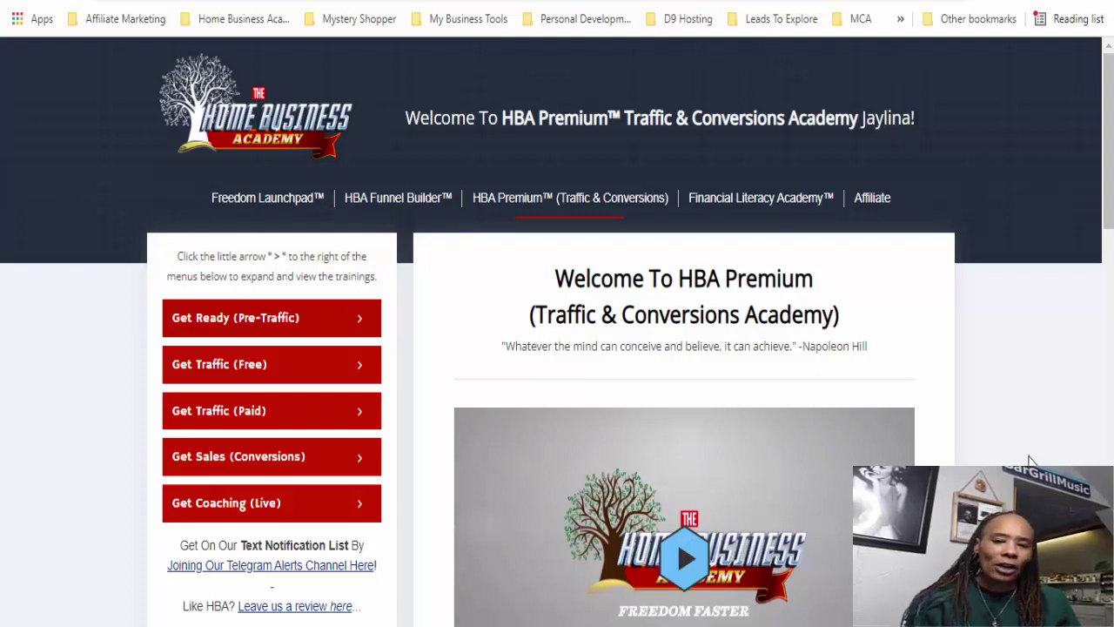
- Go to the 'HBA Funnel Builder™' section from the members site's top navigation
{"action": "left_click", "coordinate": [392, 199]}
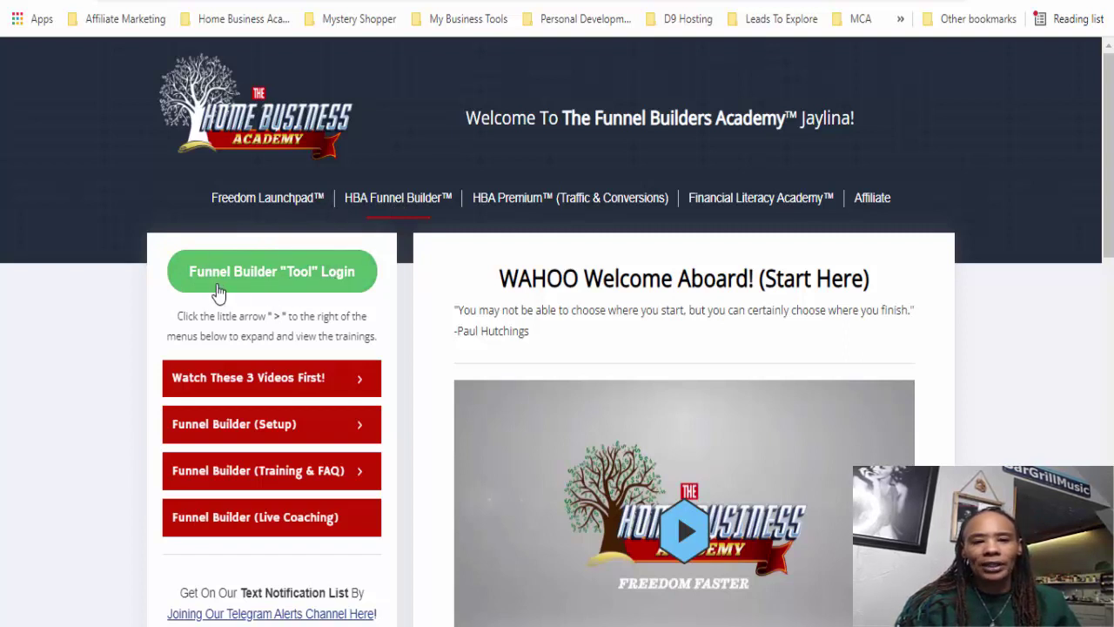
- Log into the funnel builder with the green 'Funnel Builder "Tool" Login' button
{"action": "left_click", "coordinate": [289, 277]}
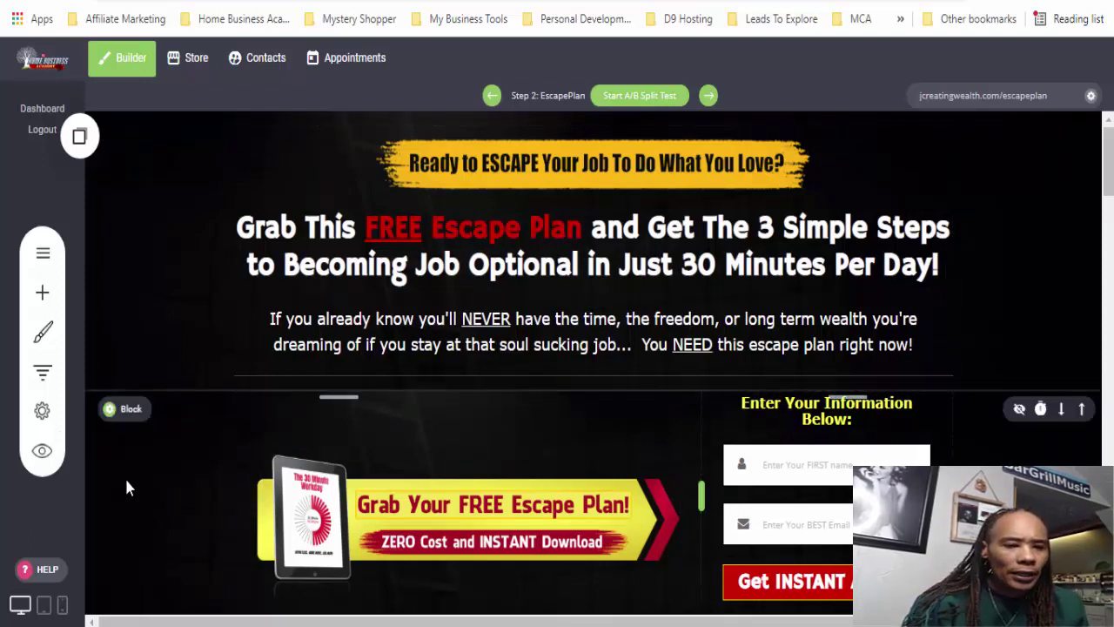
- Show the Zero Rejection Marketing funnel's steps and begin a new step after step 125
{"action": "left_click", "coordinate": [44, 370]}
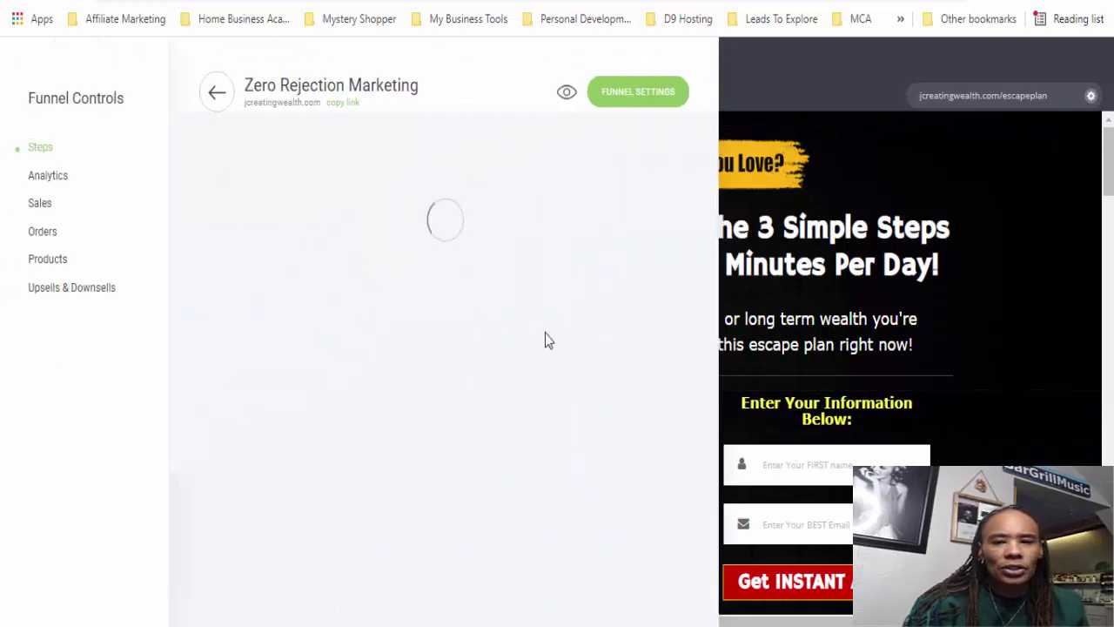
{"action": "left_click_drag", "start_coordinate": [710, 91], "coordinate": [714, 609]}
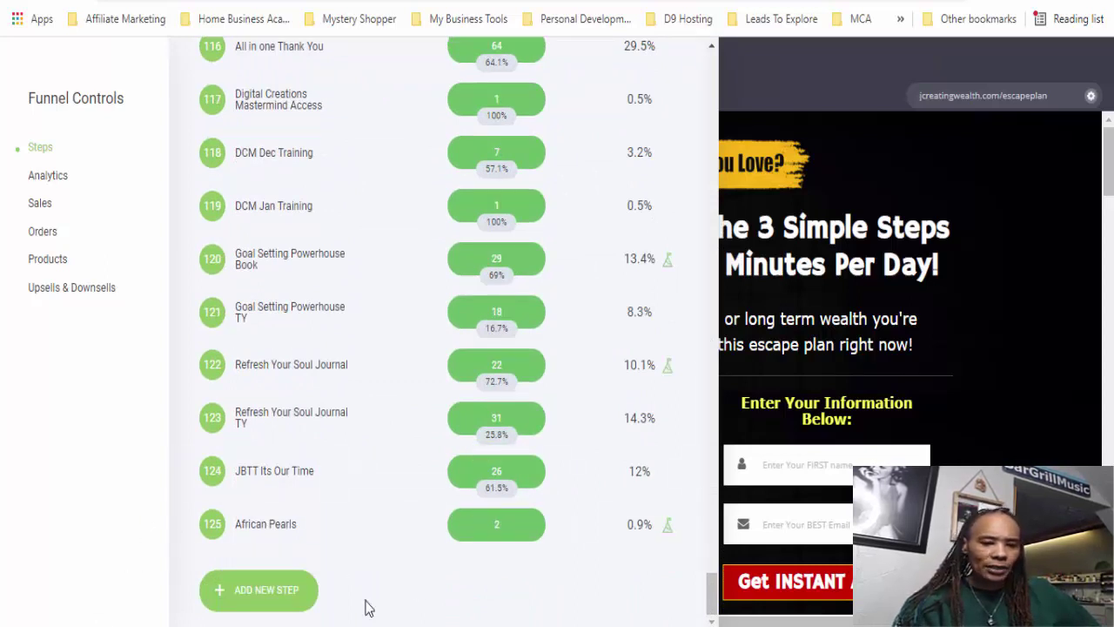
{"action": "left_click", "coordinate": [253, 599]}
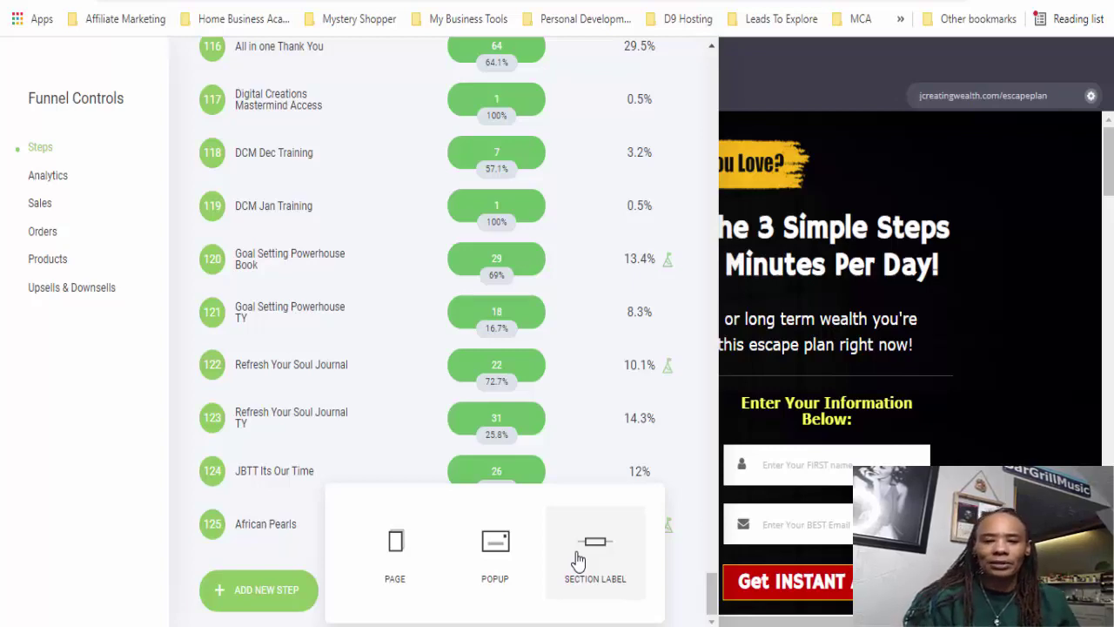
- Add a section label named 'Demo Pages' after step 125 African Pearls
{"action": "left_click", "coordinate": [578, 561]}
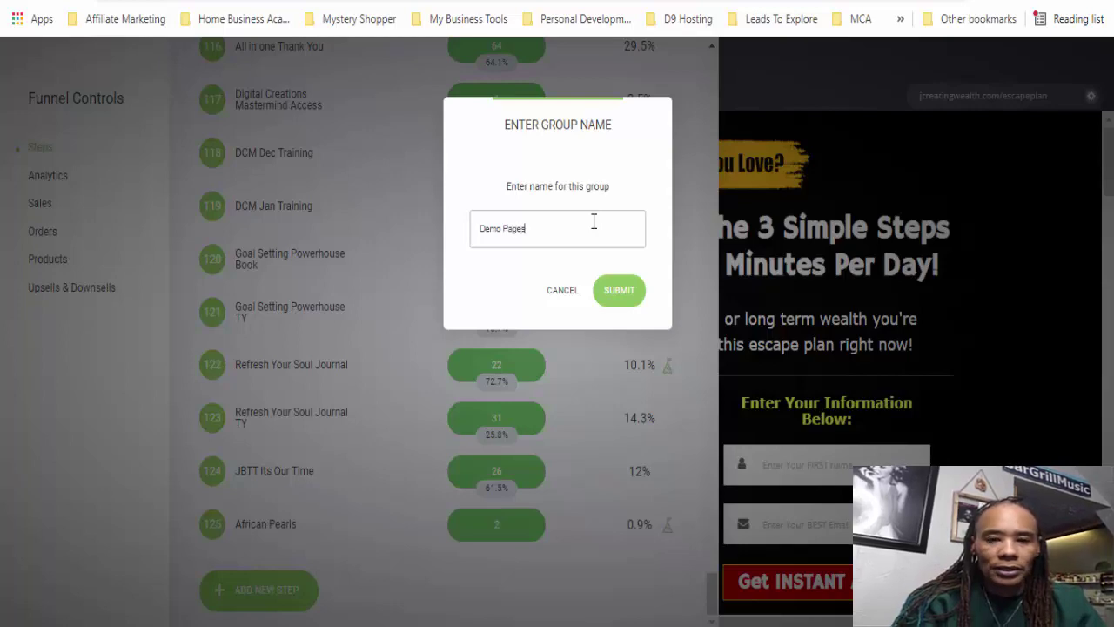
{"action": "left_click", "coordinate": [619, 298]}
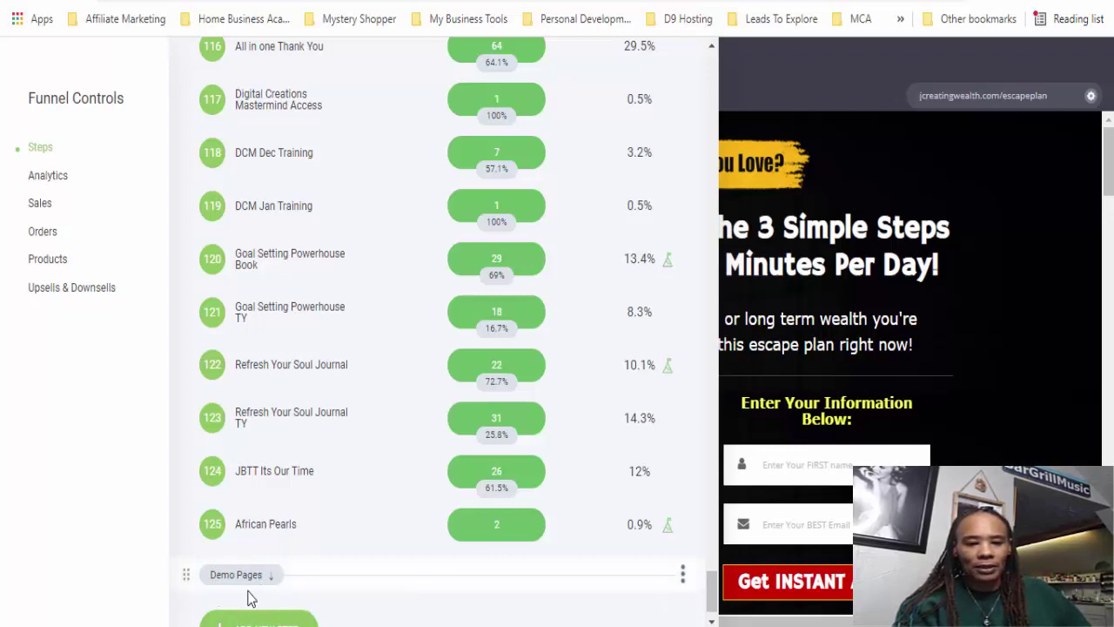
{"action": "left_click_drag", "start_coordinate": [185, 574], "coordinate": [177, 504]}
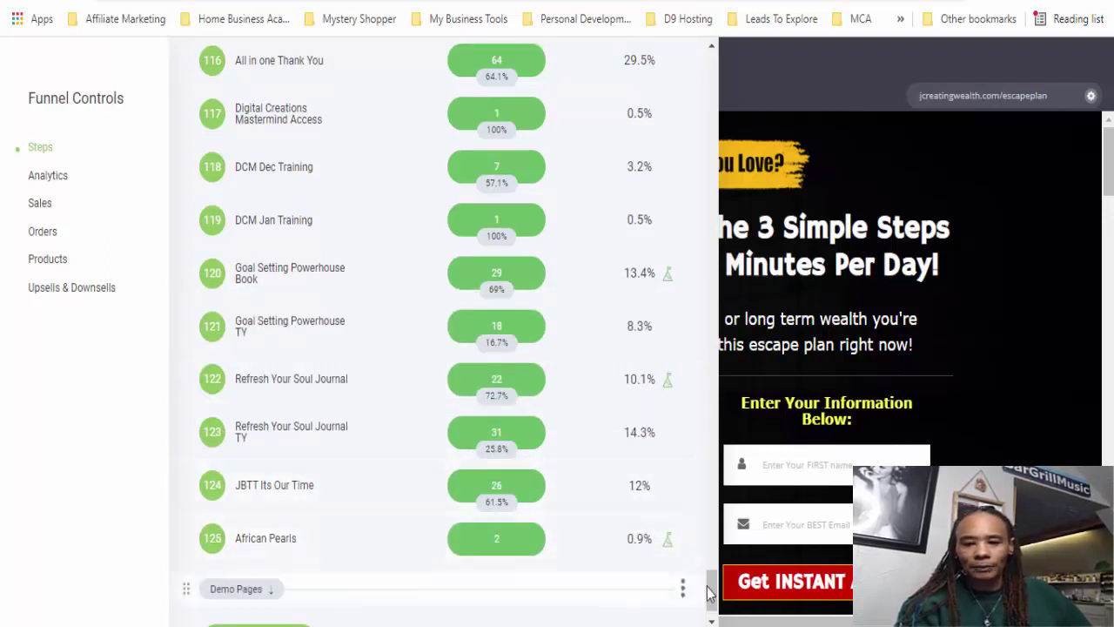
- Begin adding another new step below the Demo Pages label
{"action": "scroll", "coordinate": [711, 612], "scroll_direction": "down", "scroll_amount": 1}
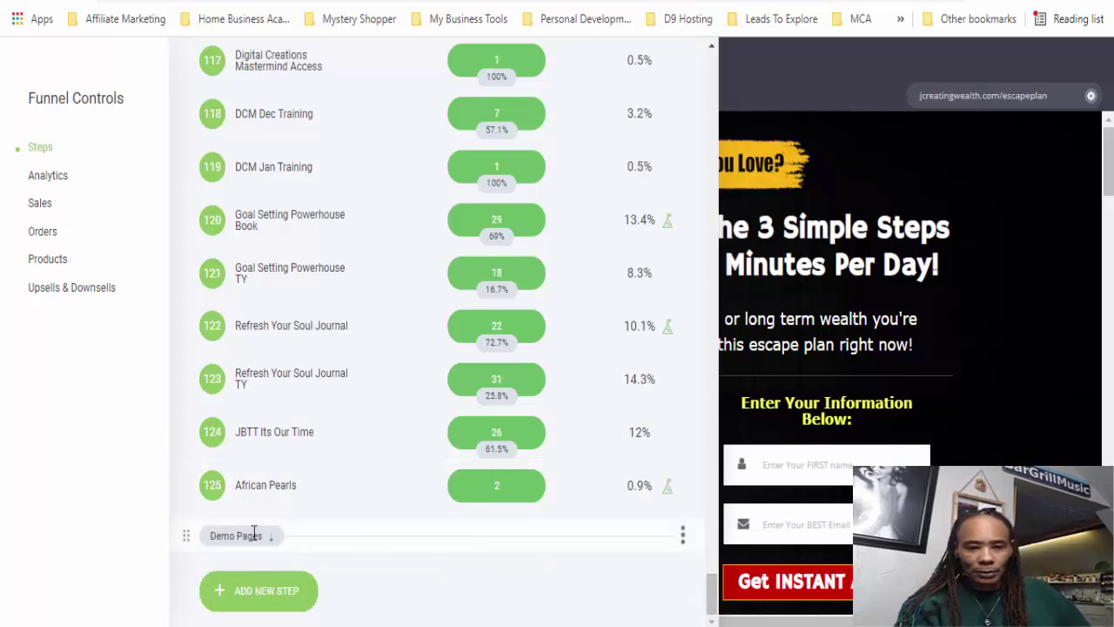
{"action": "left_click", "coordinate": [265, 599]}
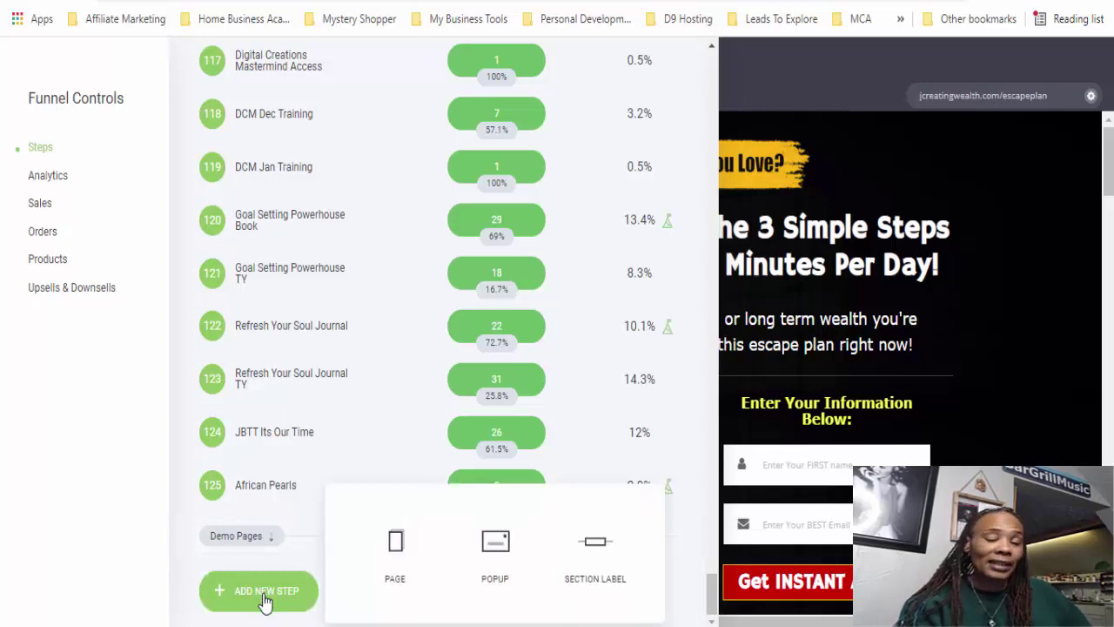
- Make the new step a page and browse the Membership / Course and Lead Capture / Opt-in templates
{"action": "left_click", "coordinate": [396, 557]}
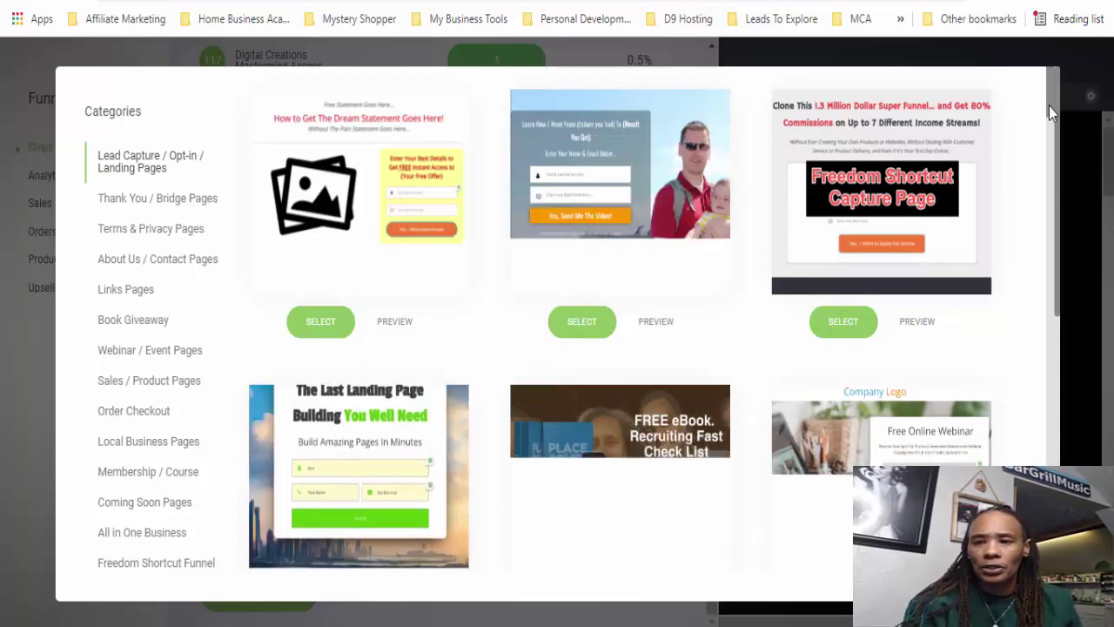
{"action": "scroll", "coordinate": [1048, 106], "scroll_direction": "down", "scroll_amount": 2}
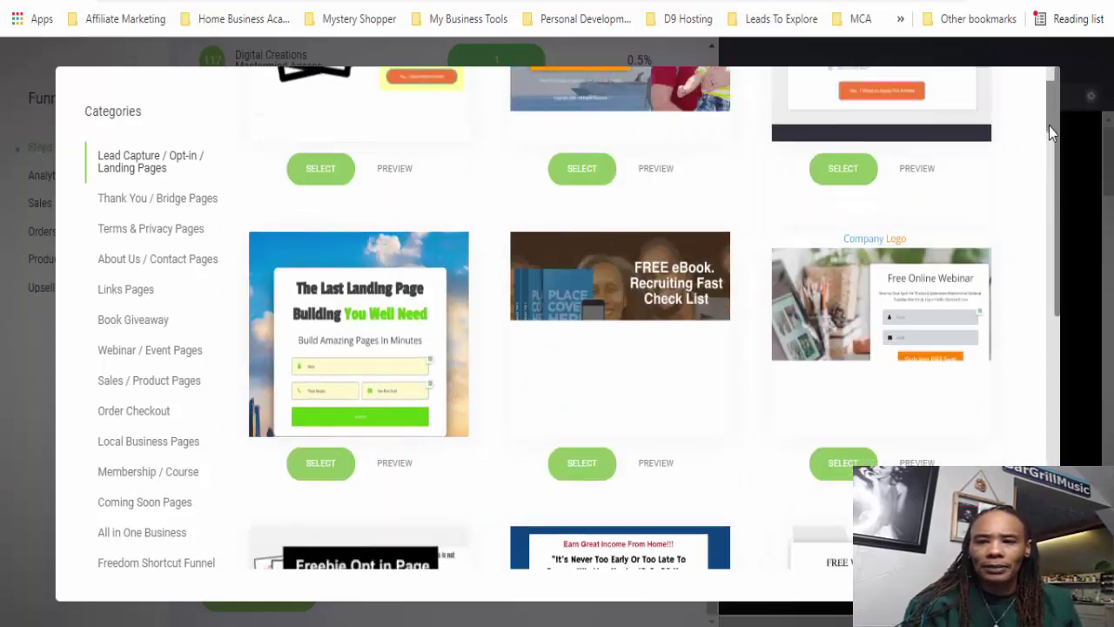
{"action": "scroll", "coordinate": [1049, 130], "scroll_direction": "down", "scroll_amount": 4}
{"action": "scroll", "coordinate": [1047, 187], "scroll_direction": "down", "scroll_amount": 5}
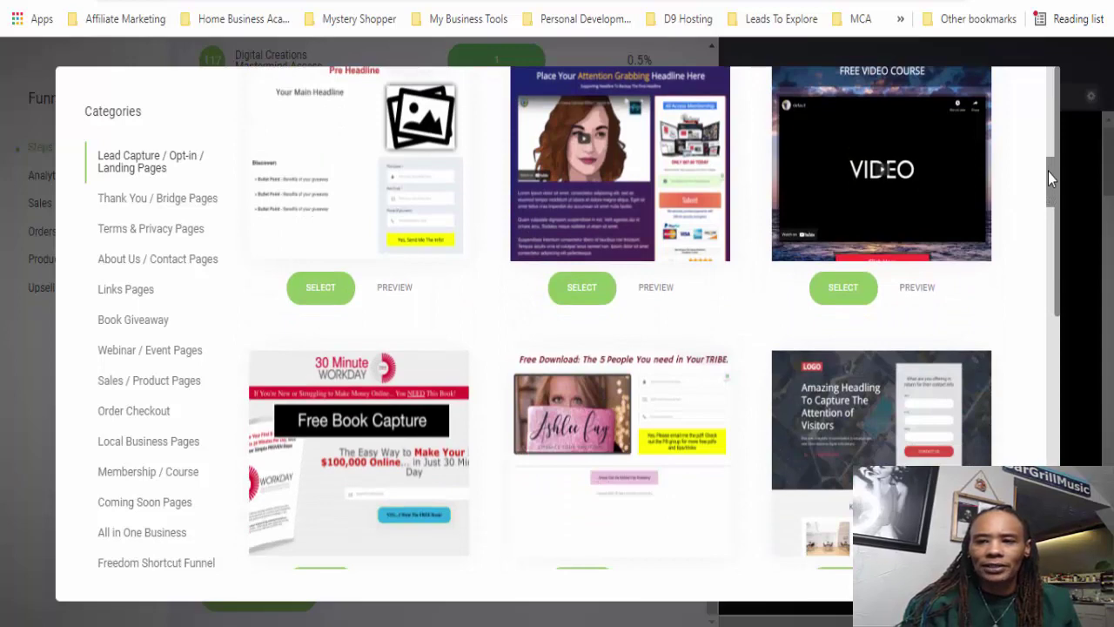
{"action": "scroll", "coordinate": [1053, 116], "scroll_direction": "up", "scroll_amount": 2}
{"action": "scroll", "coordinate": [1049, 84], "scroll_direction": "up", "scroll_amount": 2}
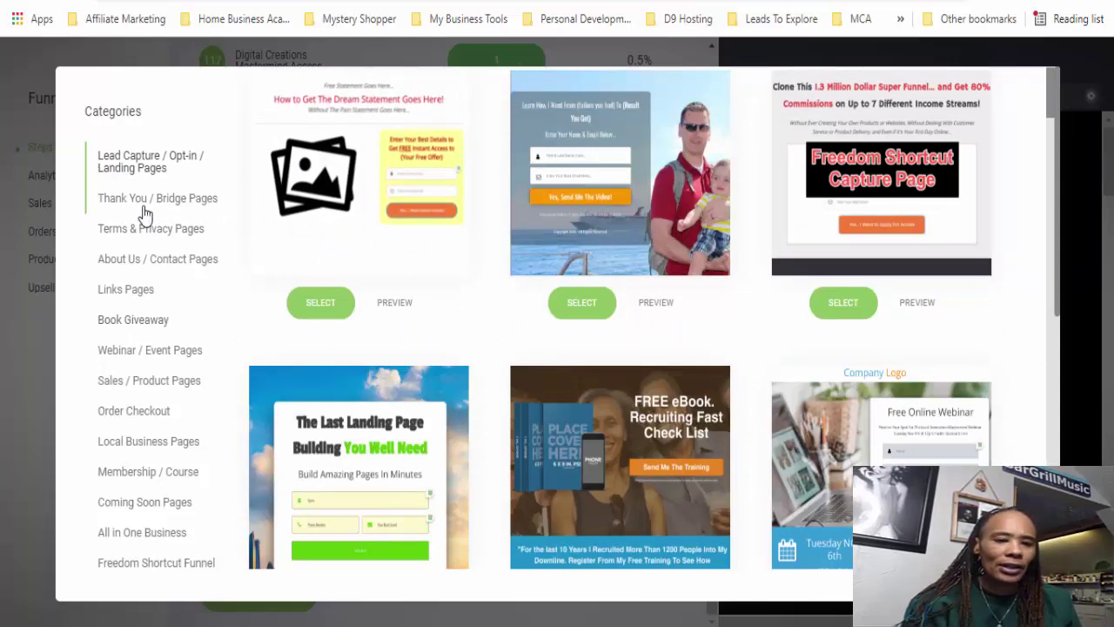
{"action": "left_click", "coordinate": [144, 481]}
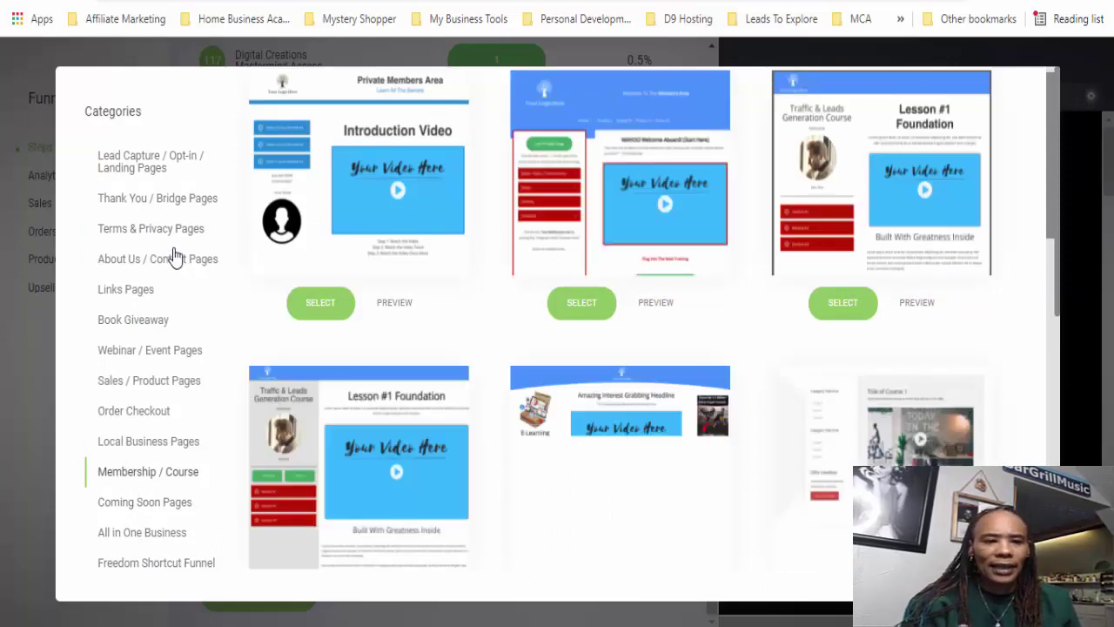
{"action": "left_click", "coordinate": [152, 174]}
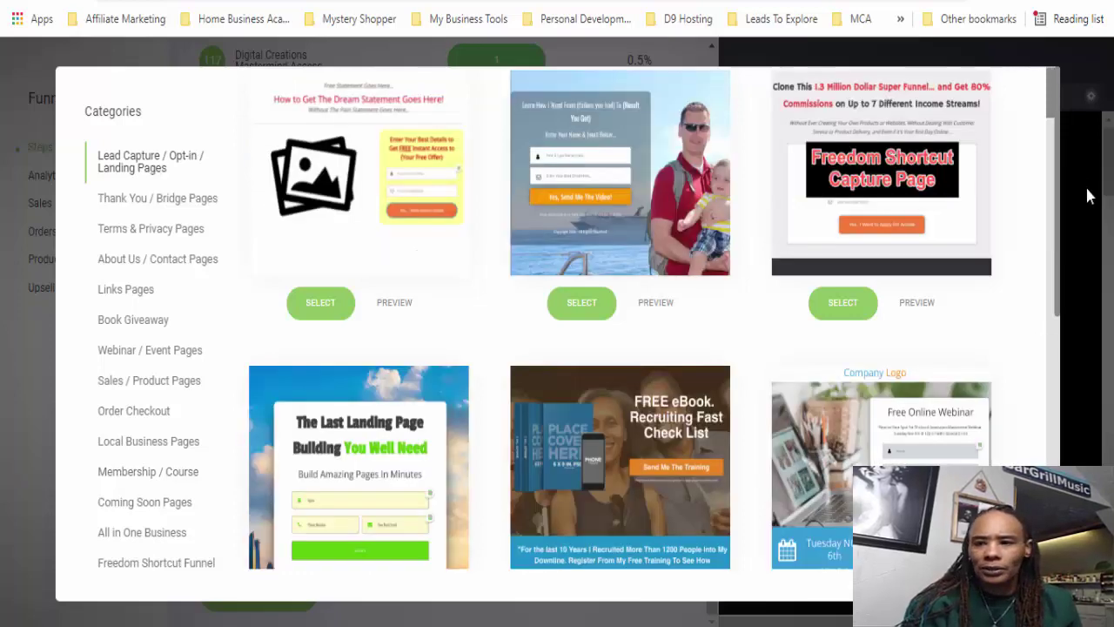
- Start the new page from 'Empty Page' at the bottom of the category list
{"action": "scroll", "coordinate": [1048, 117], "scroll_direction": "down", "scroll_amount": 3}
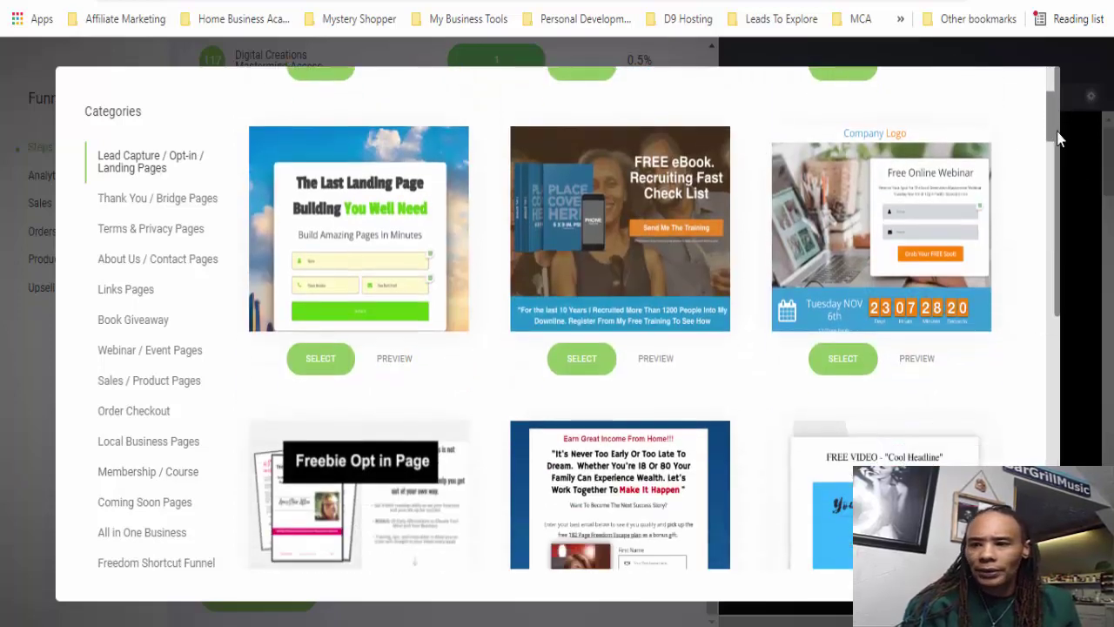
{"action": "left_click_drag", "start_coordinate": [1060, 148], "coordinate": [1055, 350]}
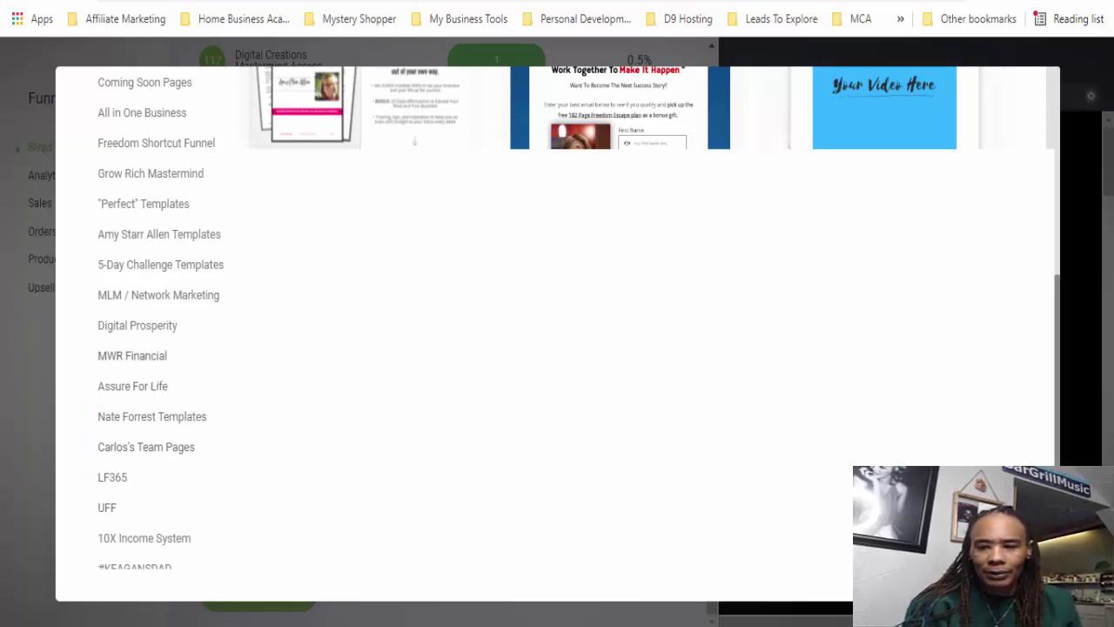
{"action": "scroll", "coordinate": [557, 317], "scroll_direction": "down", "scroll_amount": 1}
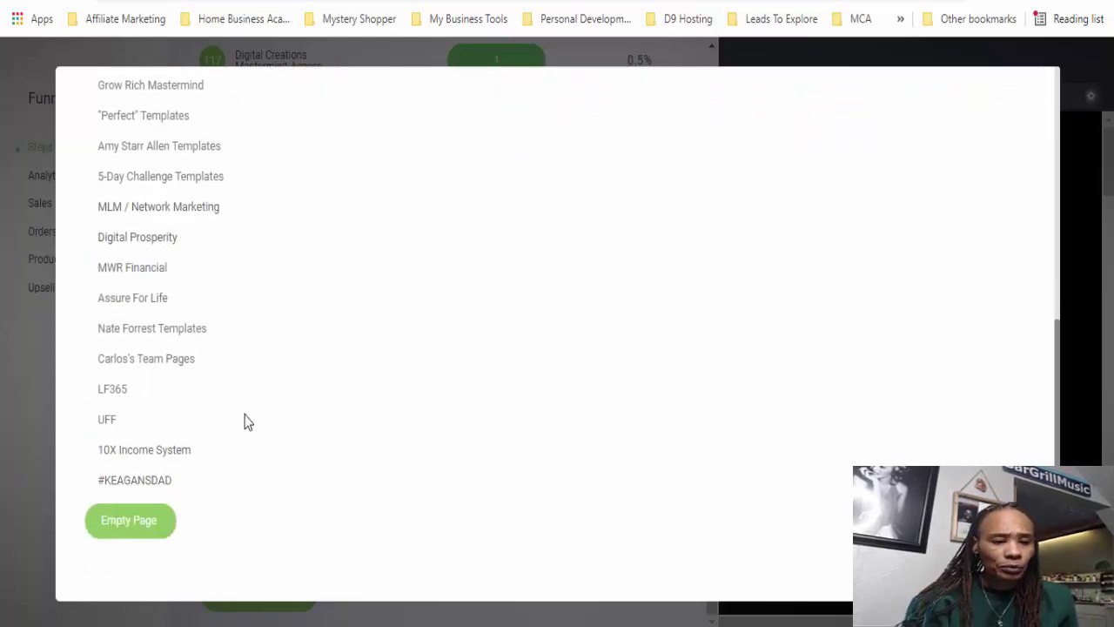
{"action": "left_click", "coordinate": [128, 521]}
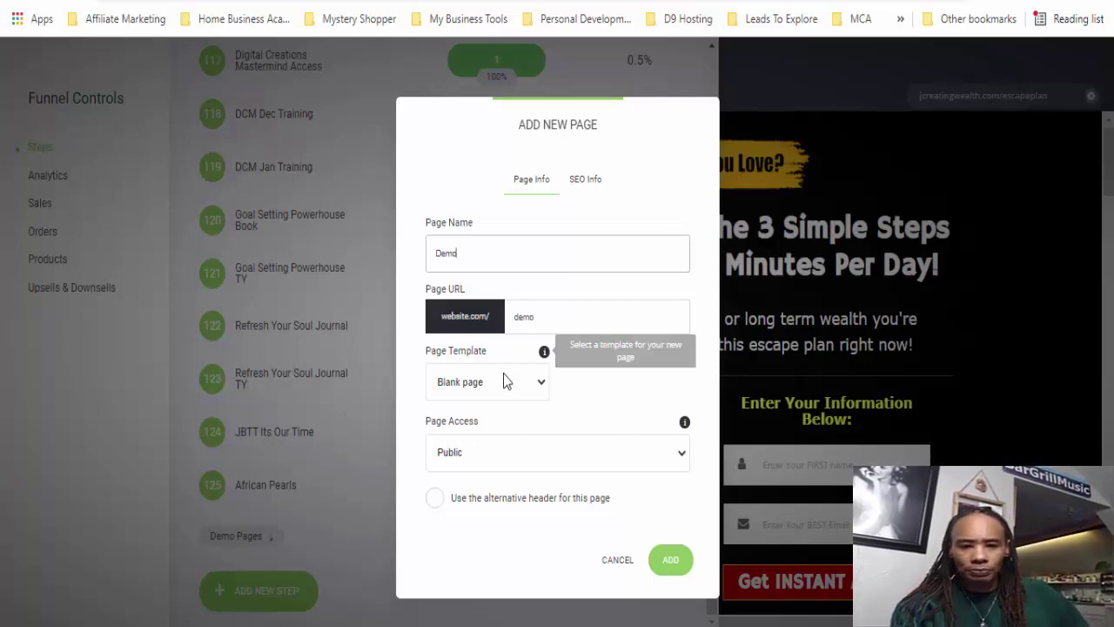
- Add the page 'Demo' at URL 'demo' with Blank template and Public access as step 126
{"action": "left_click_drag", "start_coordinate": [552, 317], "coordinate": [512, 317]}
{"action": "left_click", "coordinate": [615, 316]}
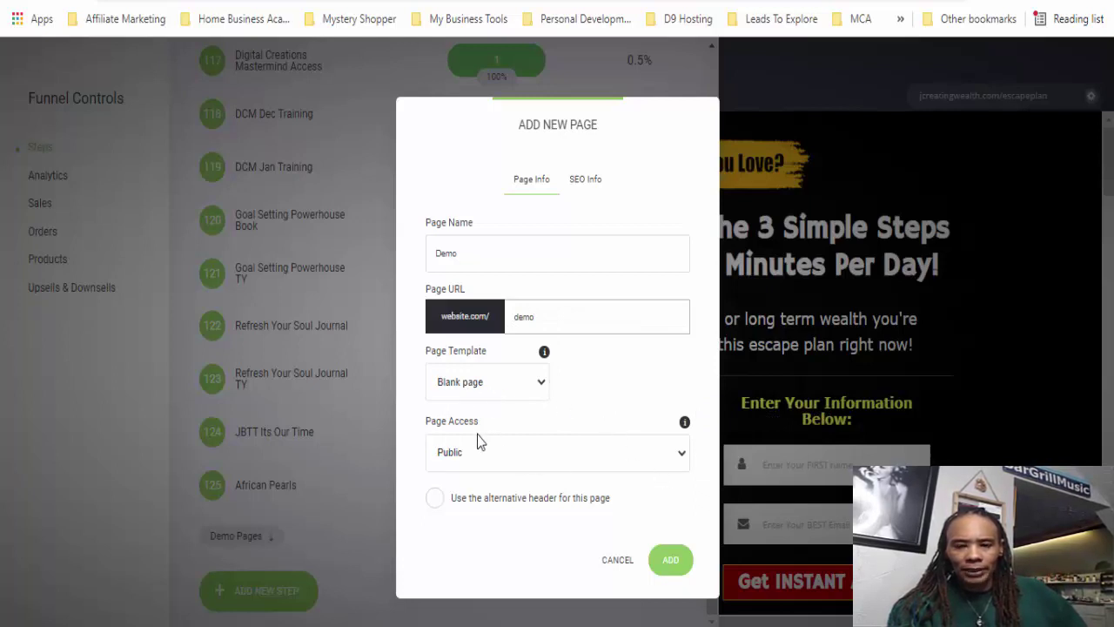
{"action": "left_click", "coordinate": [681, 459]}
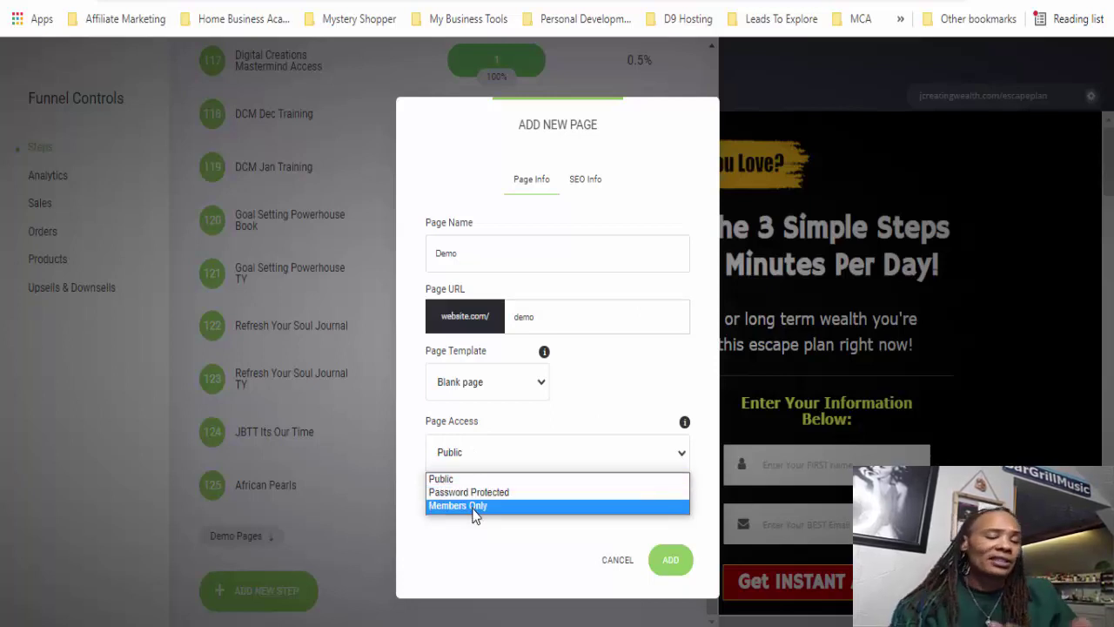
{"action": "left_click", "coordinate": [615, 419]}
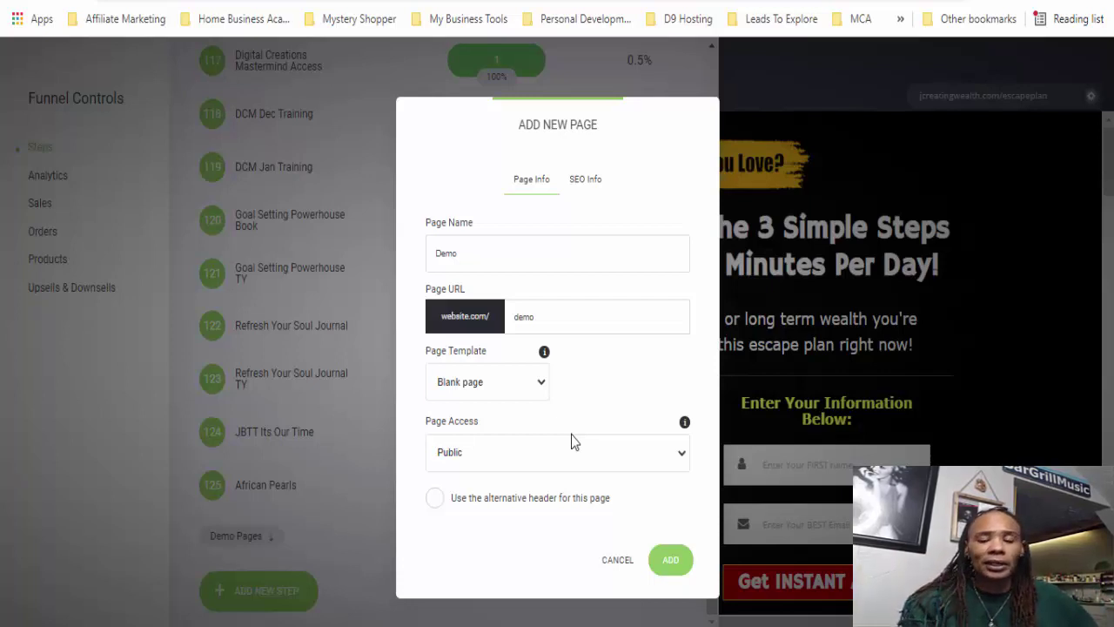
{"action": "left_click", "coordinate": [669, 564]}
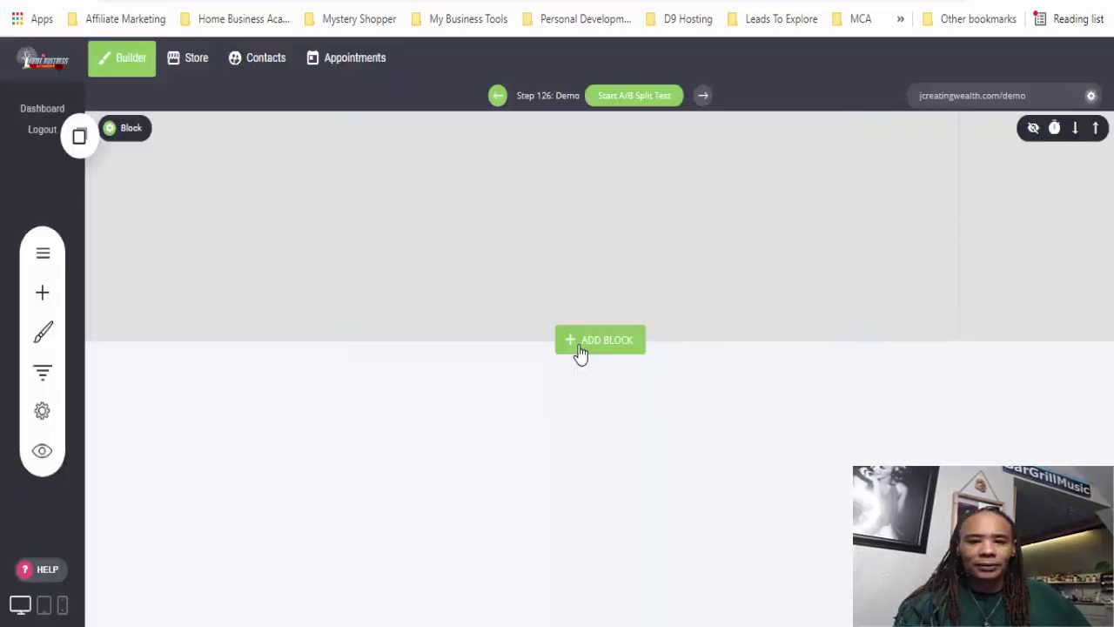
- Add a heading widget at the top of the empty Demo page
{"action": "left_click", "coordinate": [580, 342]}
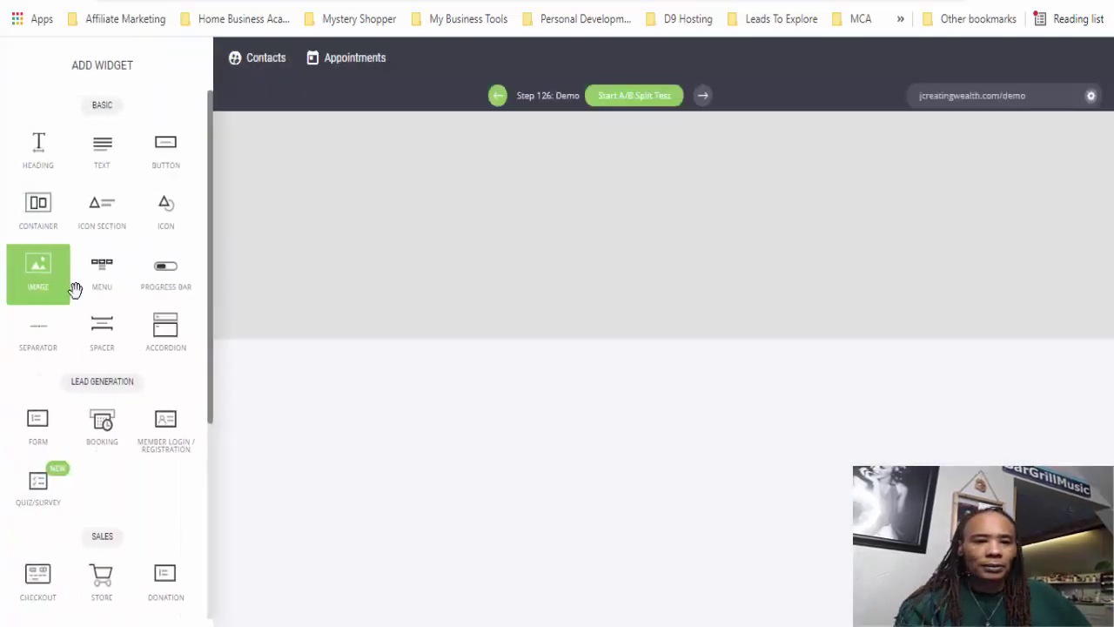
{"action": "left_click_drag", "start_coordinate": [120, 164], "coordinate": [53, 315]}
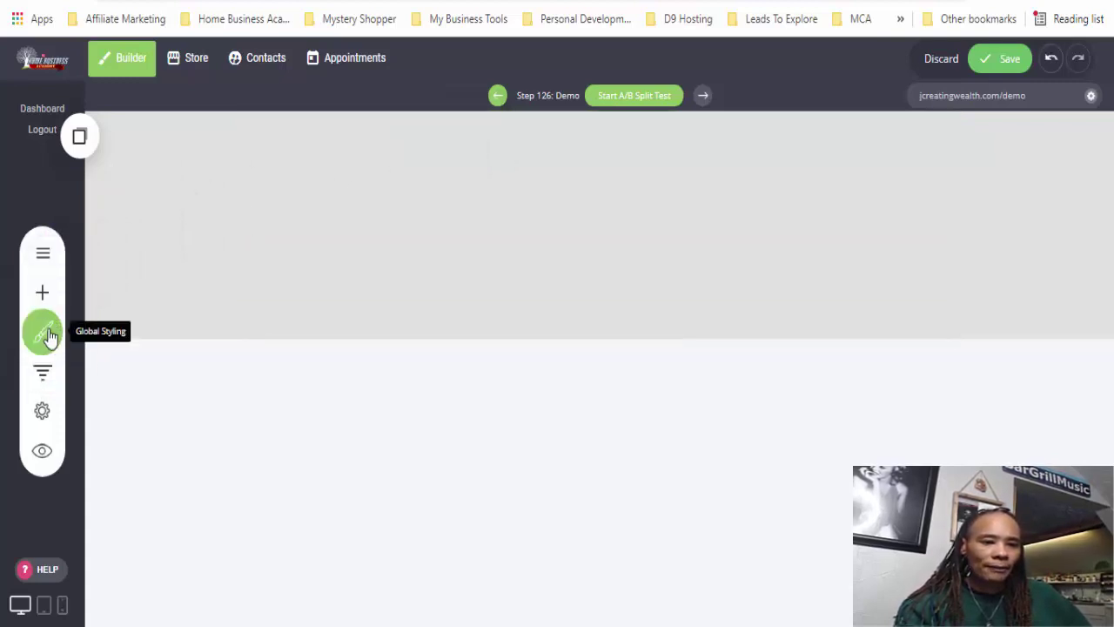
{"action": "left_click", "coordinate": [44, 293]}
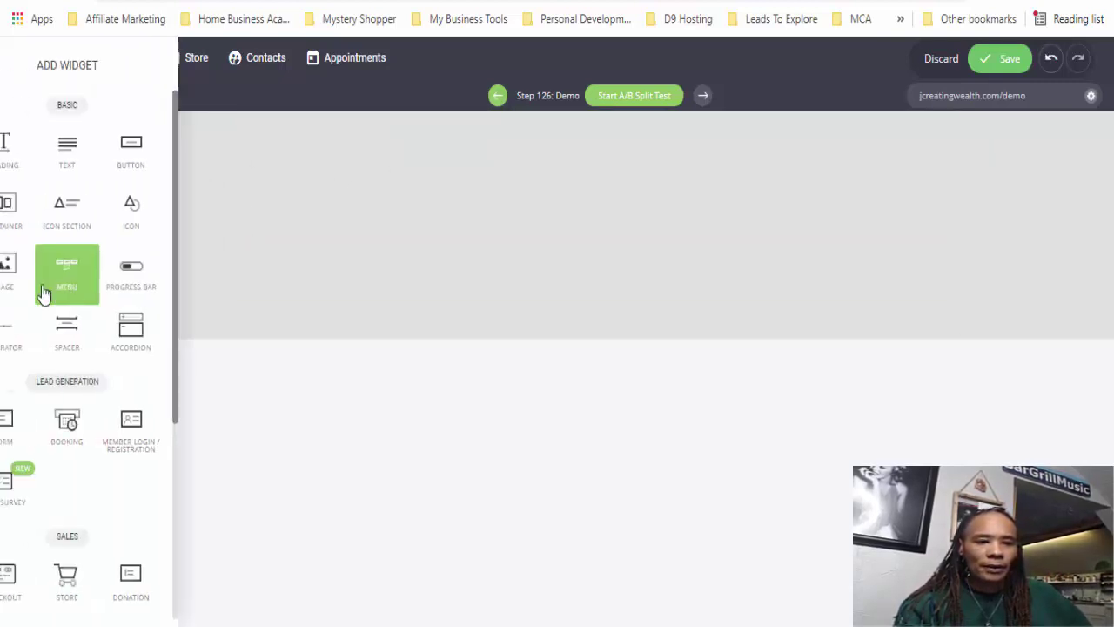
{"action": "left_click_drag", "start_coordinate": [47, 159], "coordinate": [528, 133]}
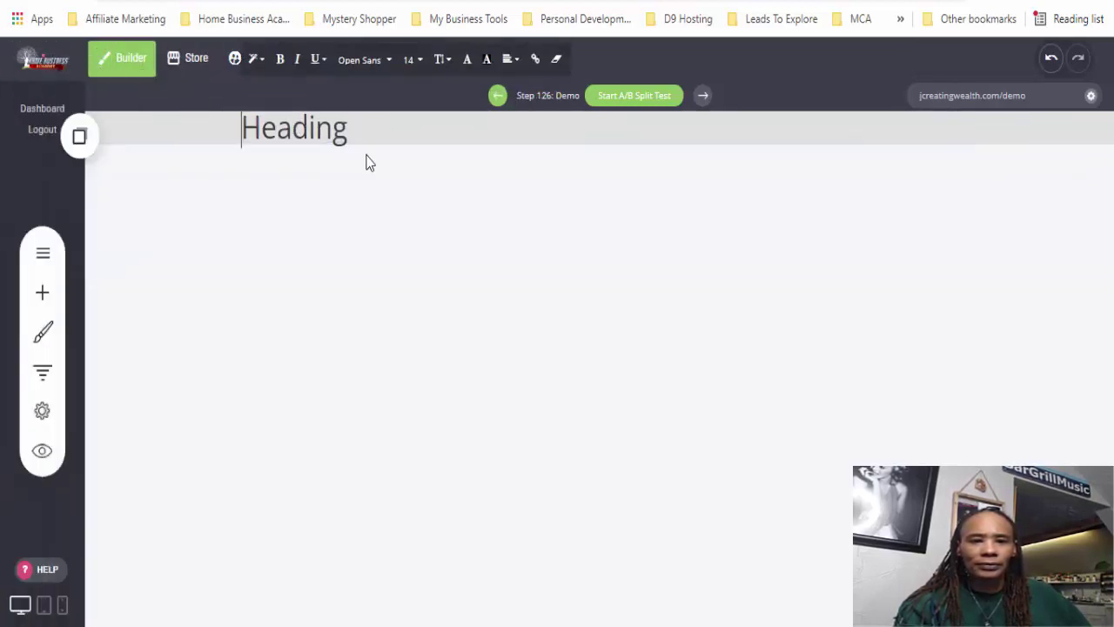
- Write the heading 'How To Create A Simple Opt-In Page Using HBA Funnel Builder Without Any Technical Skills'
{"action": "double_click", "coordinate": [340, 129]}
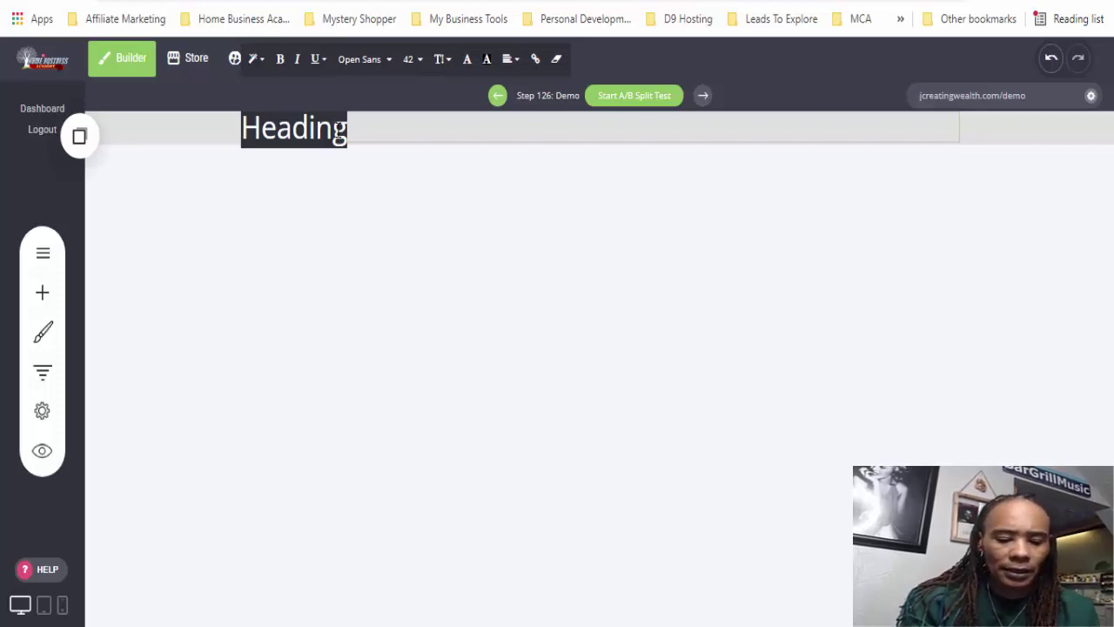
{"action": "type", "text": "How To Create A Simple "}
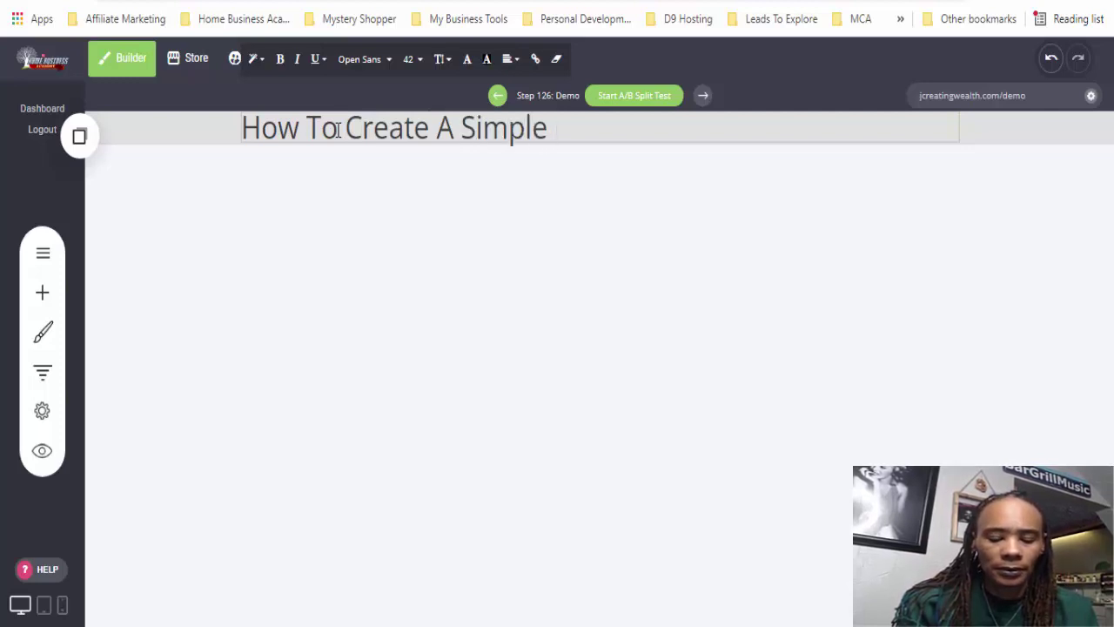
{"action": "type", "text": "Opt-"}
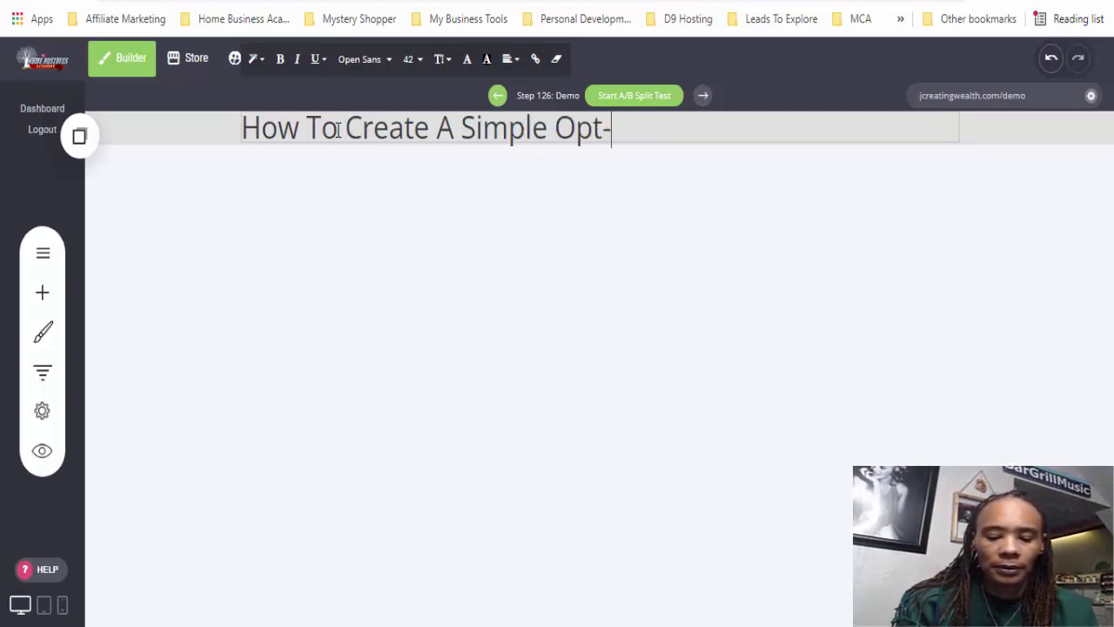
{"action": "type", "text": "In Page "}
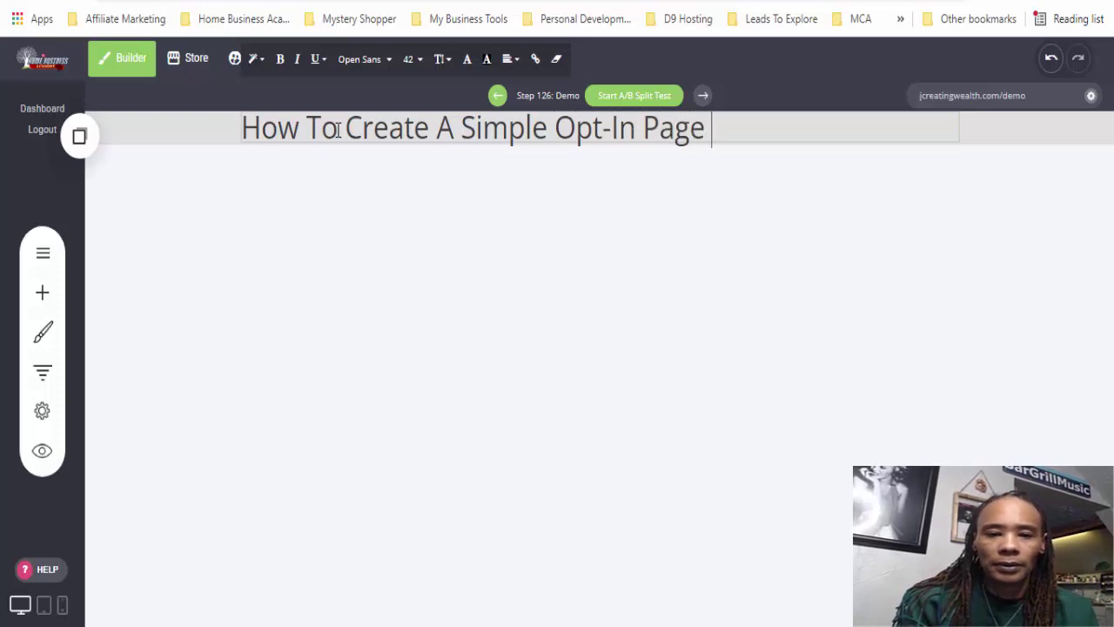
{"action": "type", "text": "Using "}
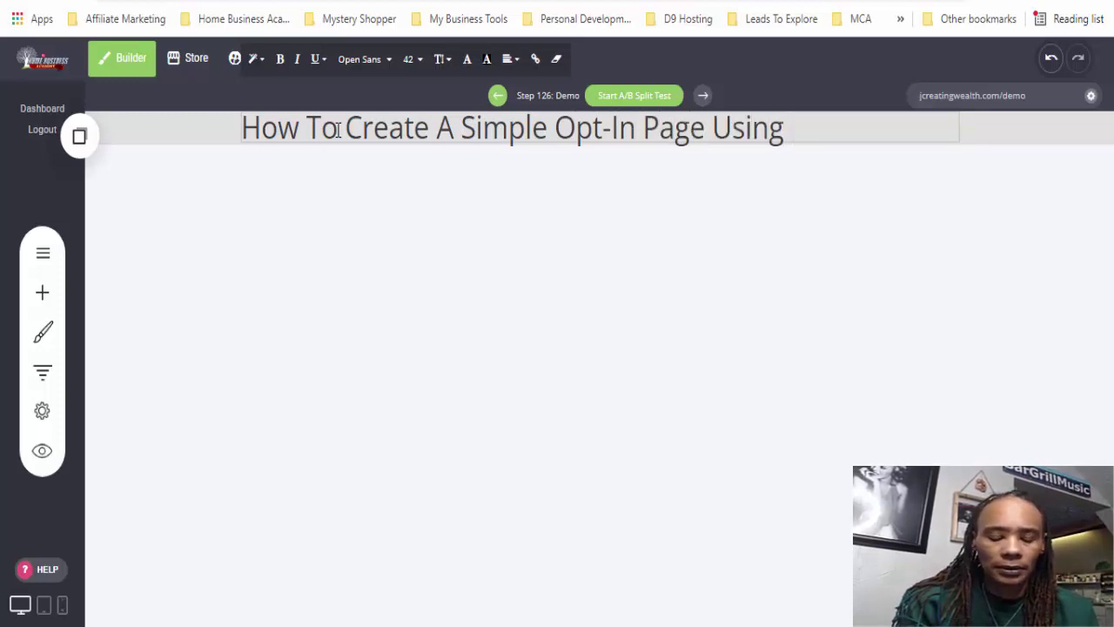
{"action": "type", "text": "HBA Fun"}
{"action": "type", "text": "nel Biuo"}
{"action": "key", "text": "BackSpace"}
{"action": "key", "text": "BackSpace"}
{"action": "type", "text": "uilder"}
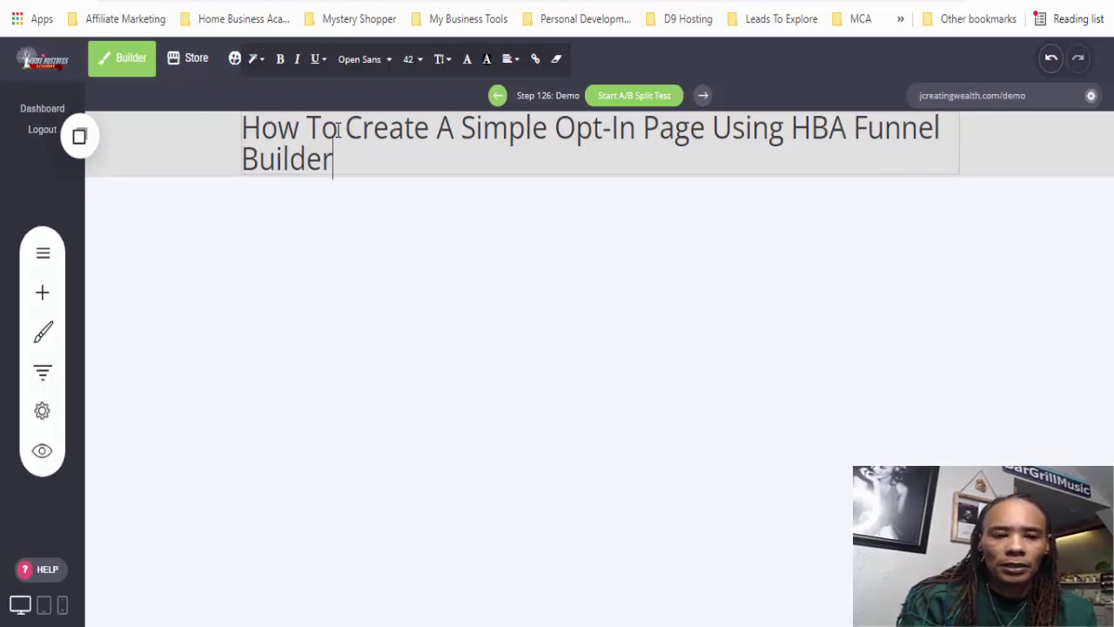
{"action": "type", "text": " Withou"}
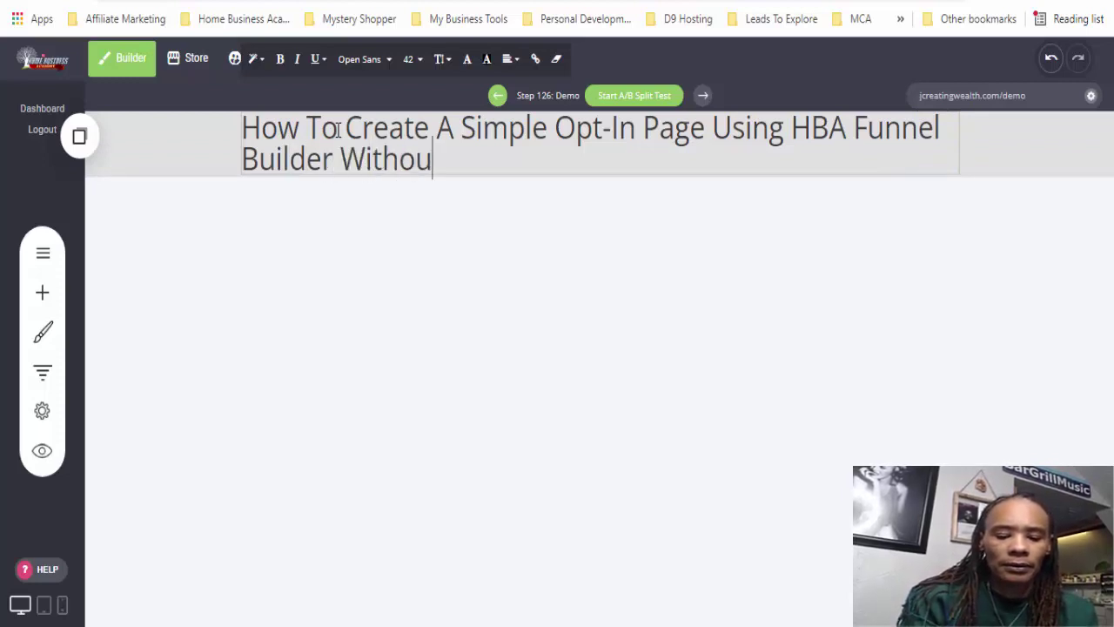
{"action": "type", "text": "t An"}
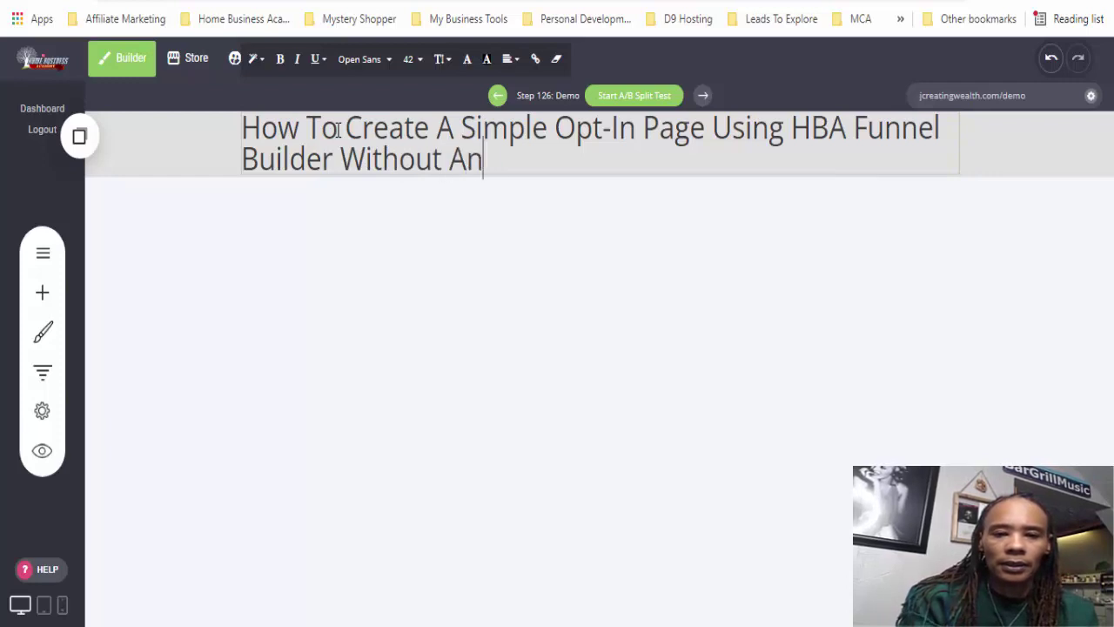
{"action": "type", "text": "y Techni"}
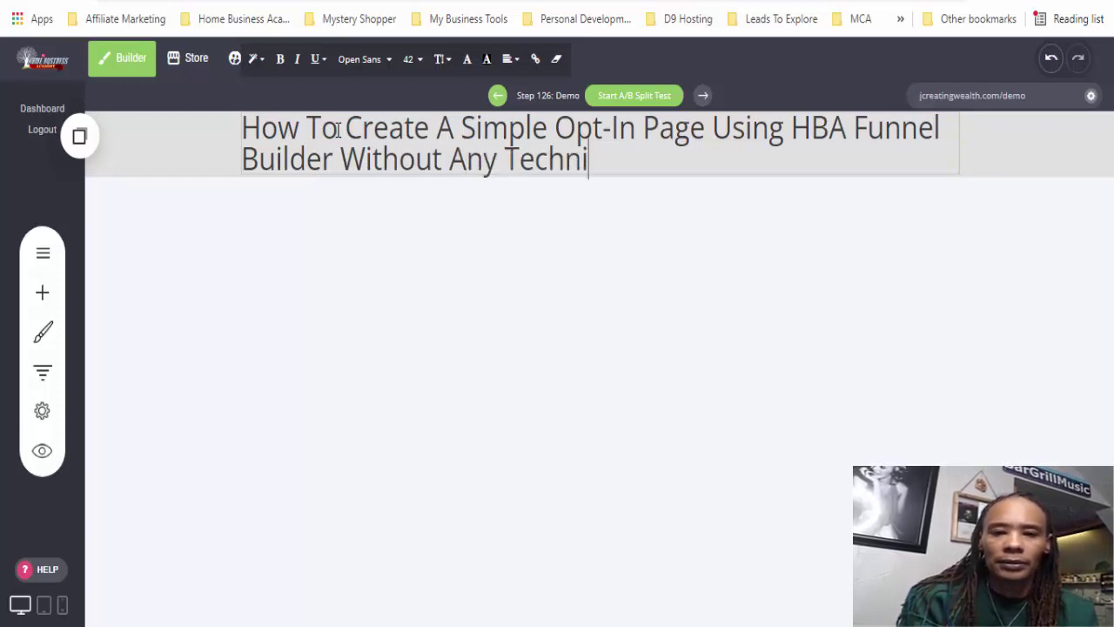
{"action": "type", "text": "cal Skills"}
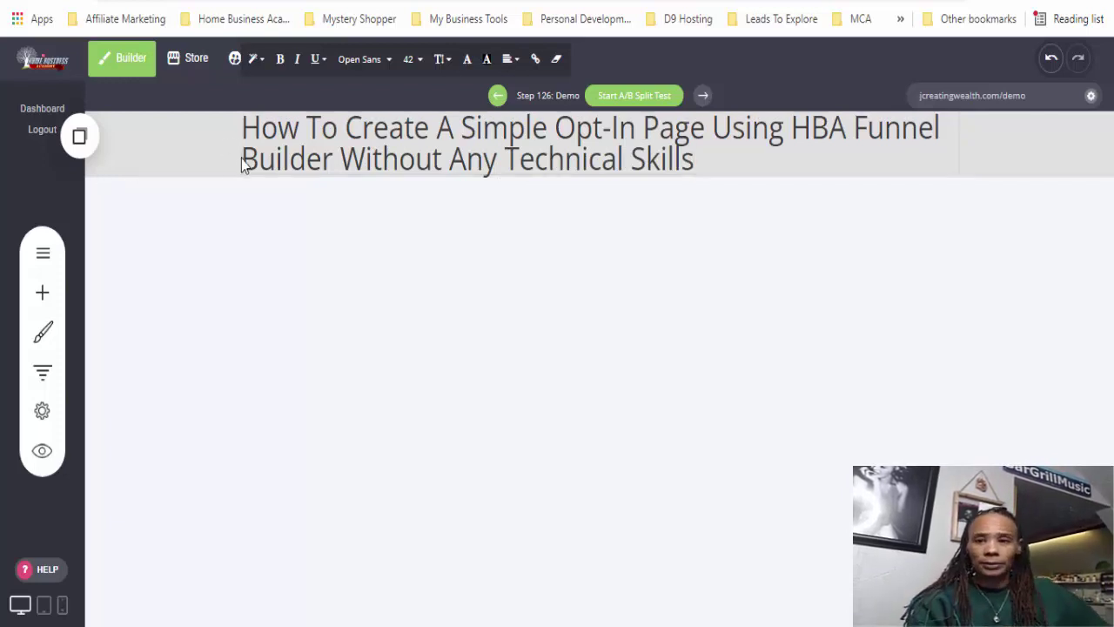
- Narrow the heading to about 990px wide
{"action": "left_click", "coordinate": [706, 146]}
{"action": "left_click", "coordinate": [1000, 161]}
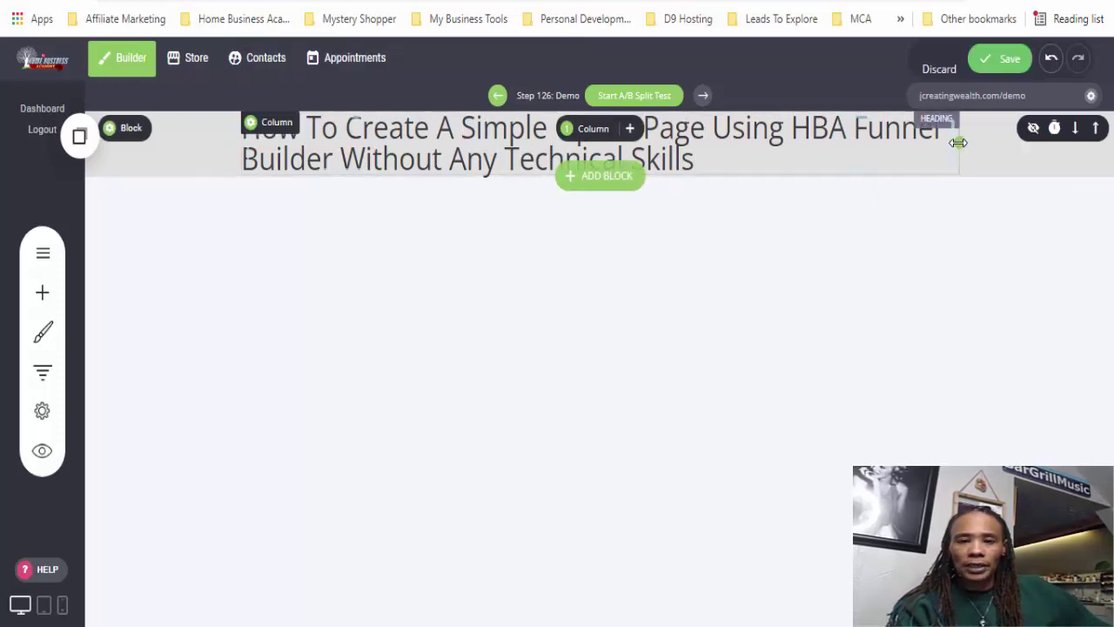
{"action": "left_click_drag", "start_coordinate": [958, 142], "coordinate": [757, 159]}
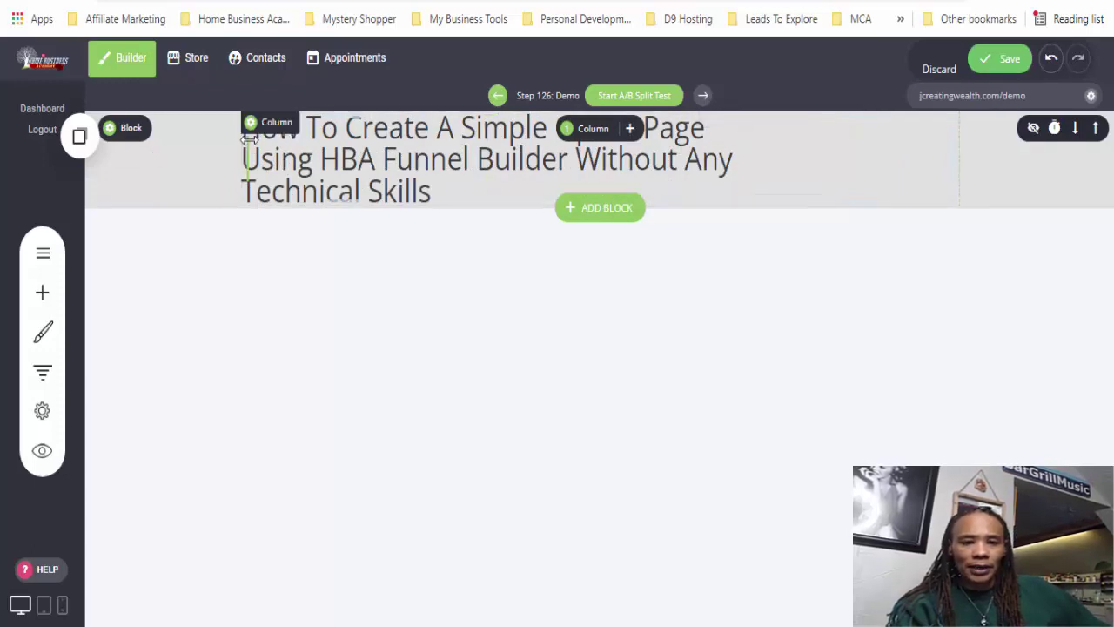
- Center the heading text, set line height 1.2 and make it bold
{"action": "double_click", "coordinate": [311, 181]}
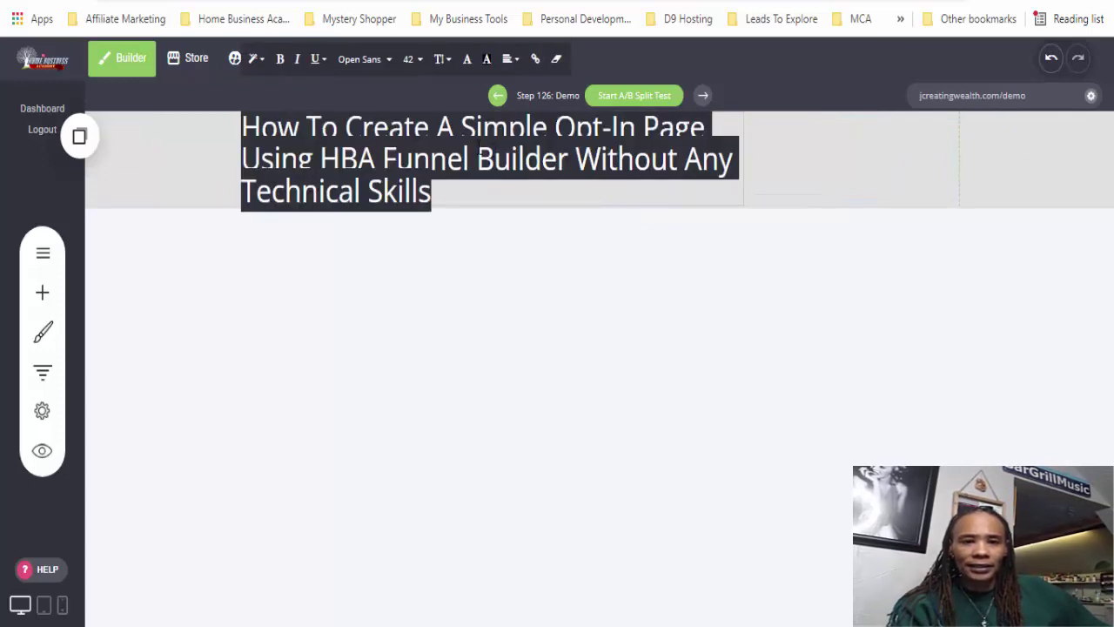
{"action": "left_click", "coordinate": [508, 59]}
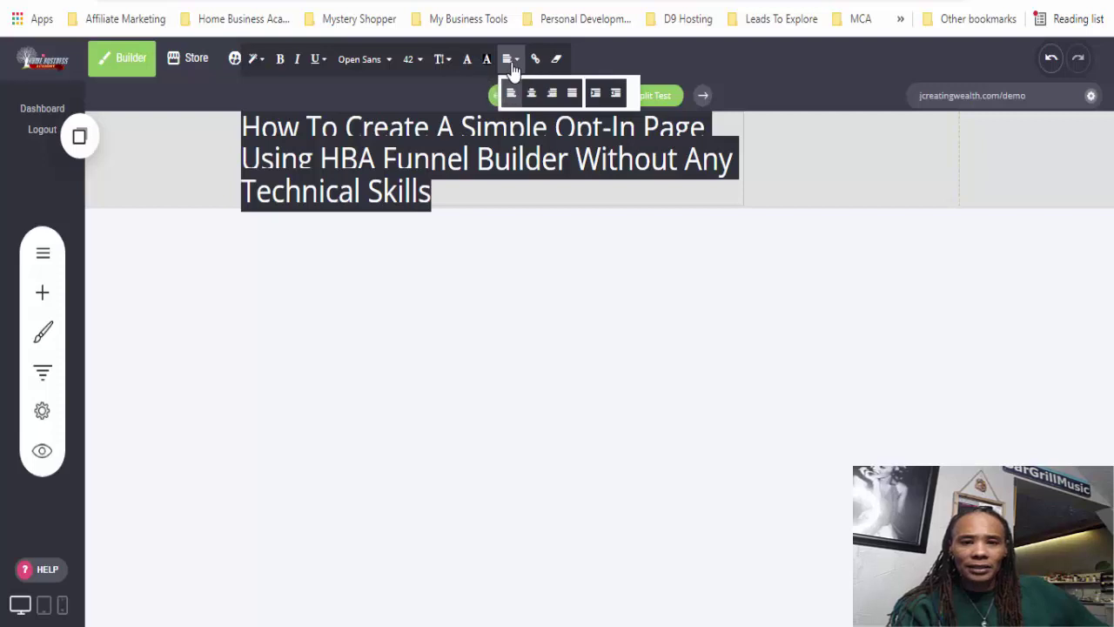
{"action": "left_click", "coordinate": [531, 94]}
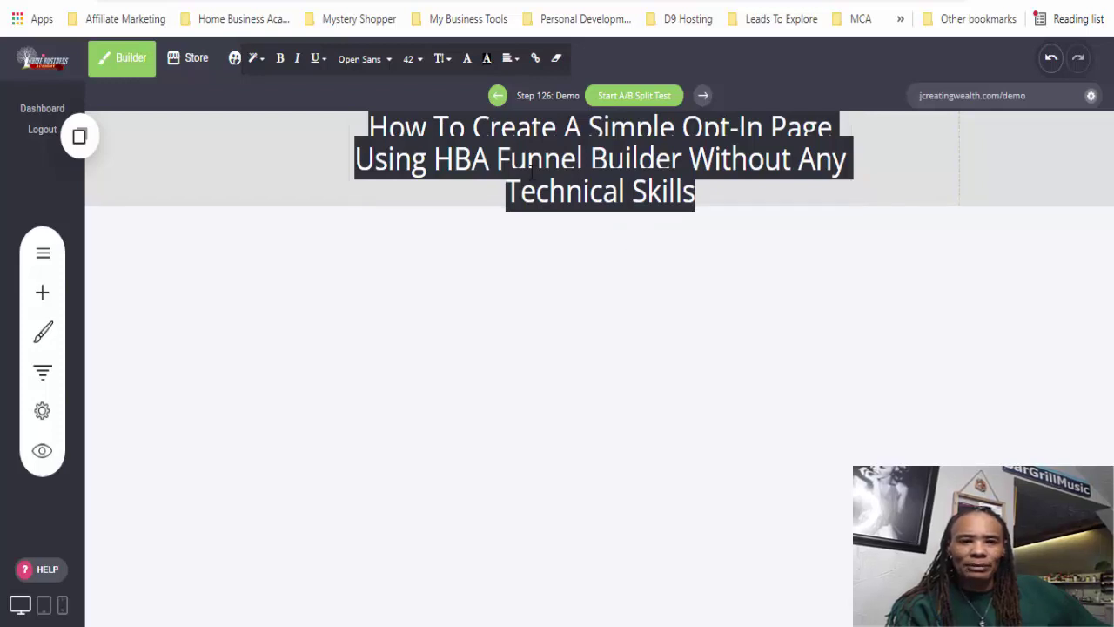
{"action": "left_click", "coordinate": [442, 61]}
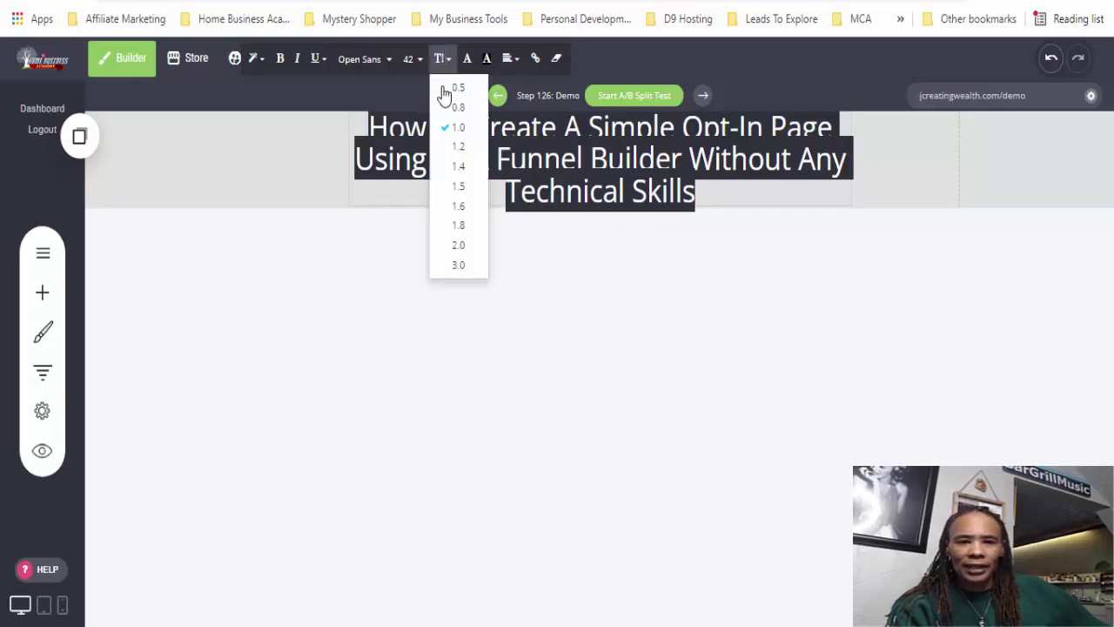
{"action": "left_click", "coordinate": [456, 146]}
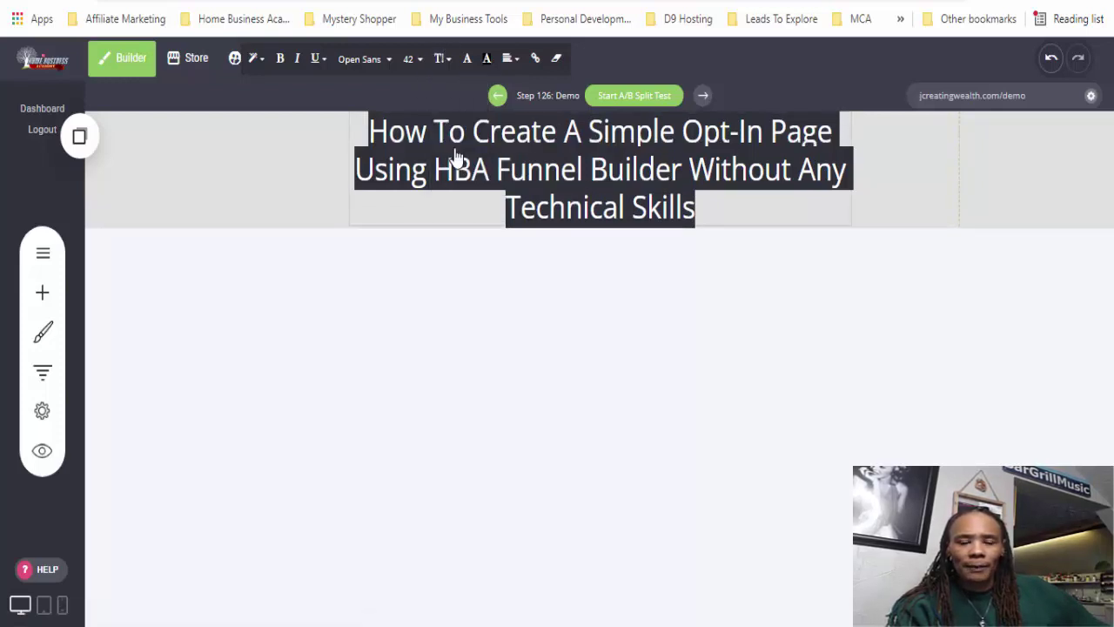
{"action": "left_click", "coordinate": [280, 59]}
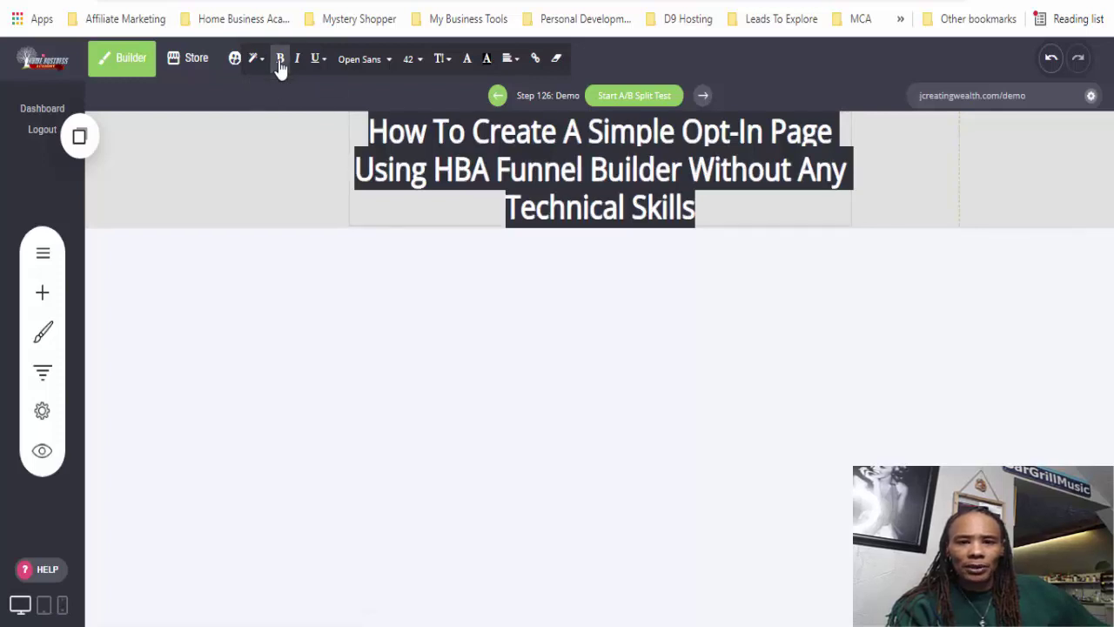
{"action": "left_click", "coordinate": [420, 328]}
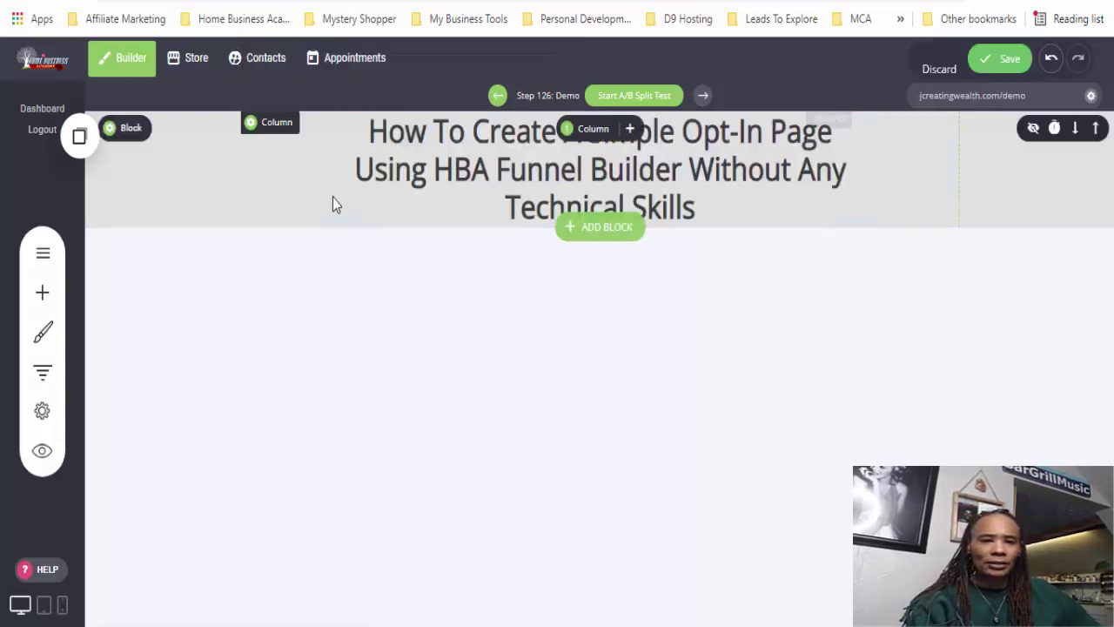
- Set the heading block's container background color to the white (FFFFFF) global swatch
{"action": "left_click", "coordinate": [110, 132]}
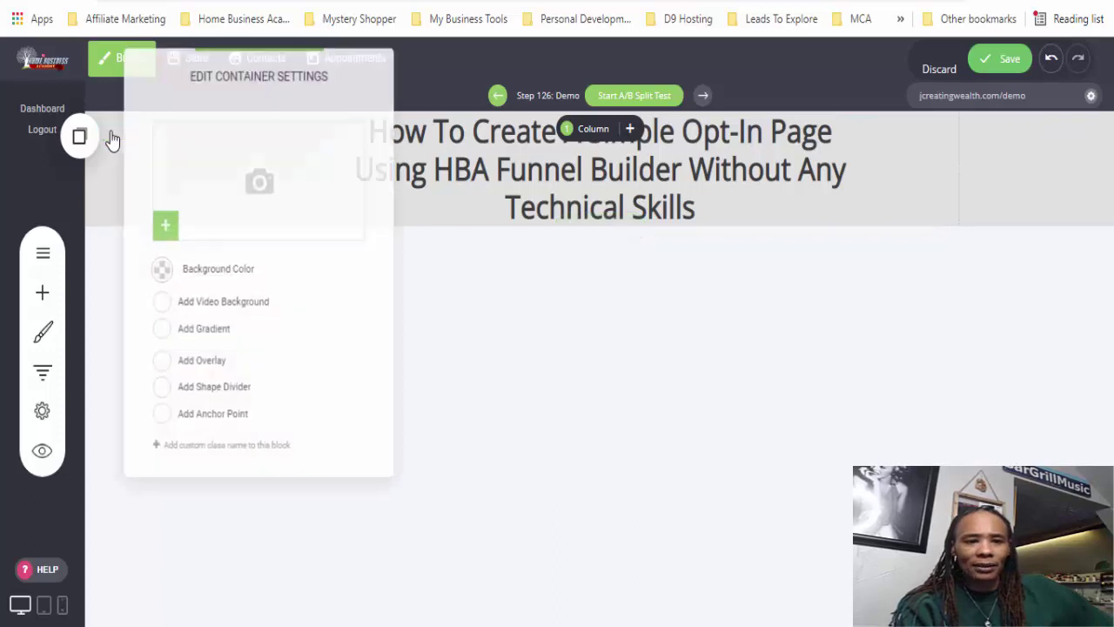
{"action": "left_click", "coordinate": [586, 335]}
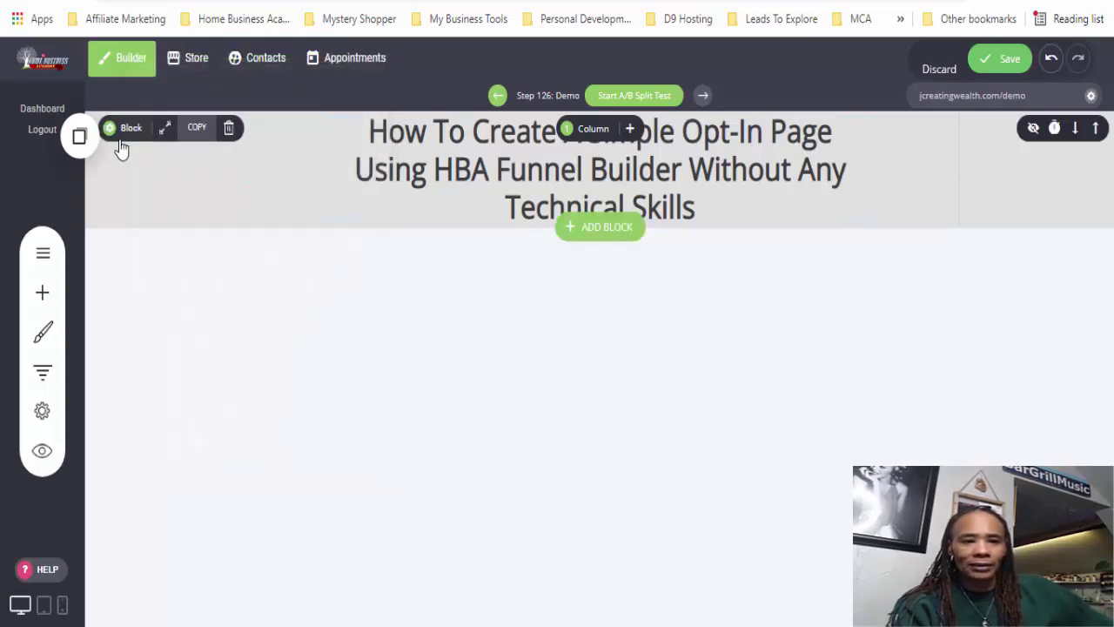
{"action": "left_click", "coordinate": [115, 137]}
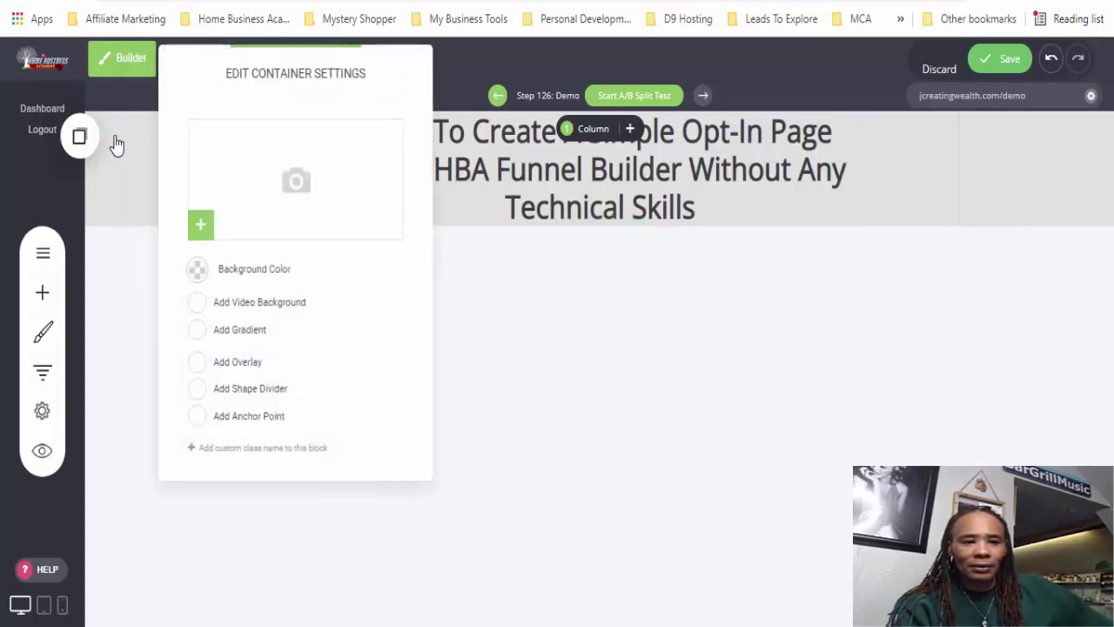
{"action": "left_click", "coordinate": [197, 270]}
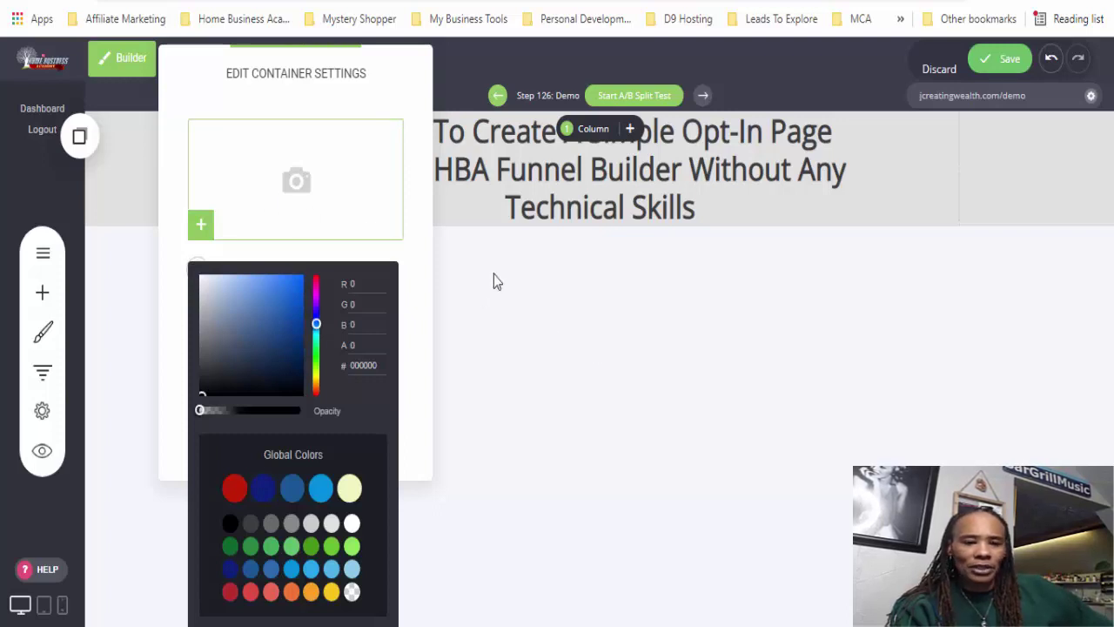
{"action": "left_click", "coordinate": [353, 525]}
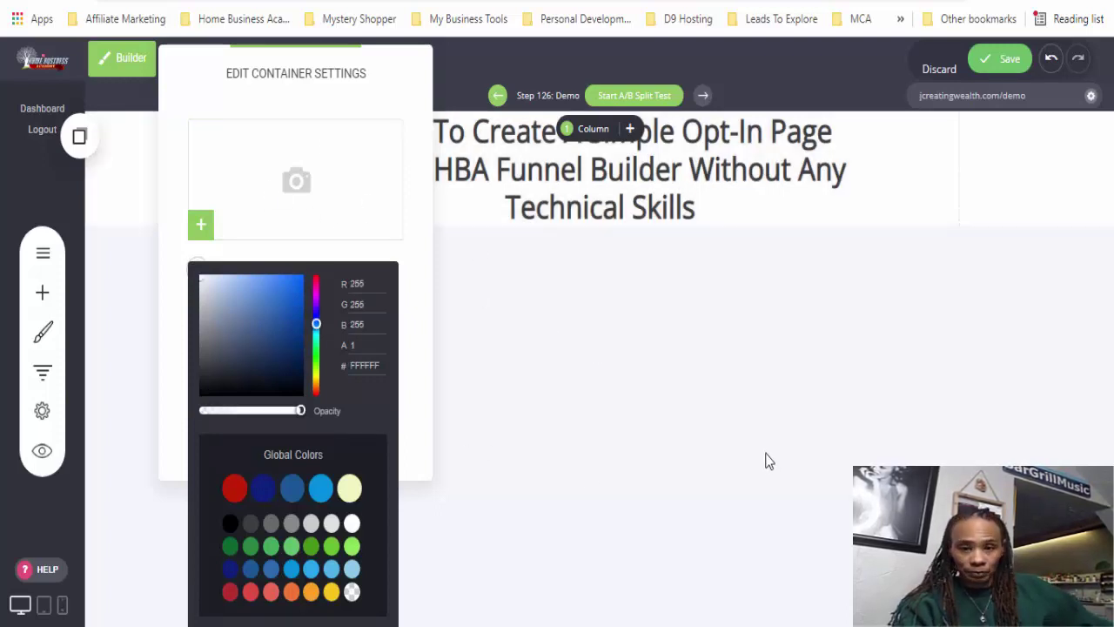
{"action": "left_click", "coordinate": [723, 396]}
{"action": "left_click", "coordinate": [723, 396]}
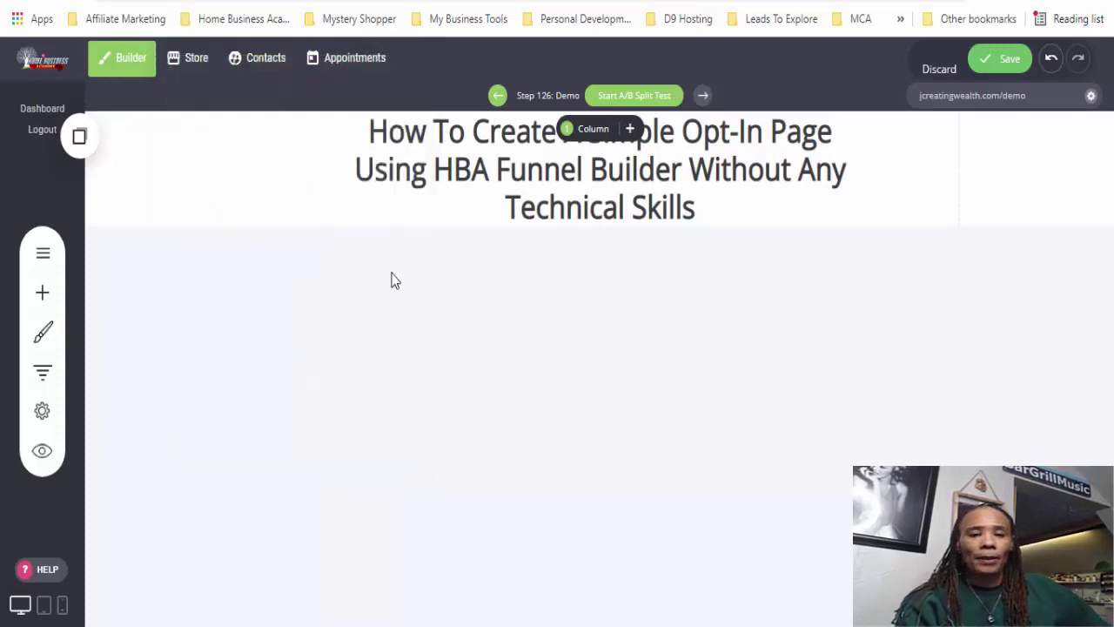
- Set the whole headline in Helvetica, trying size 60 before settling on 54
{"action": "triple_click", "coordinate": [514, 173]}
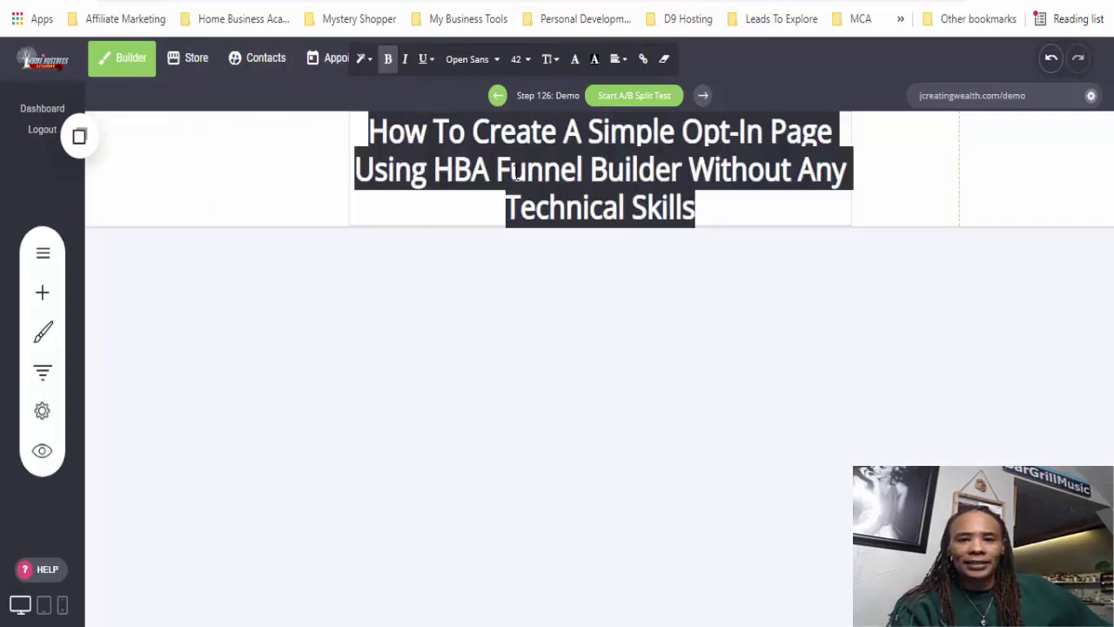
{"action": "left_click", "coordinate": [518, 60]}
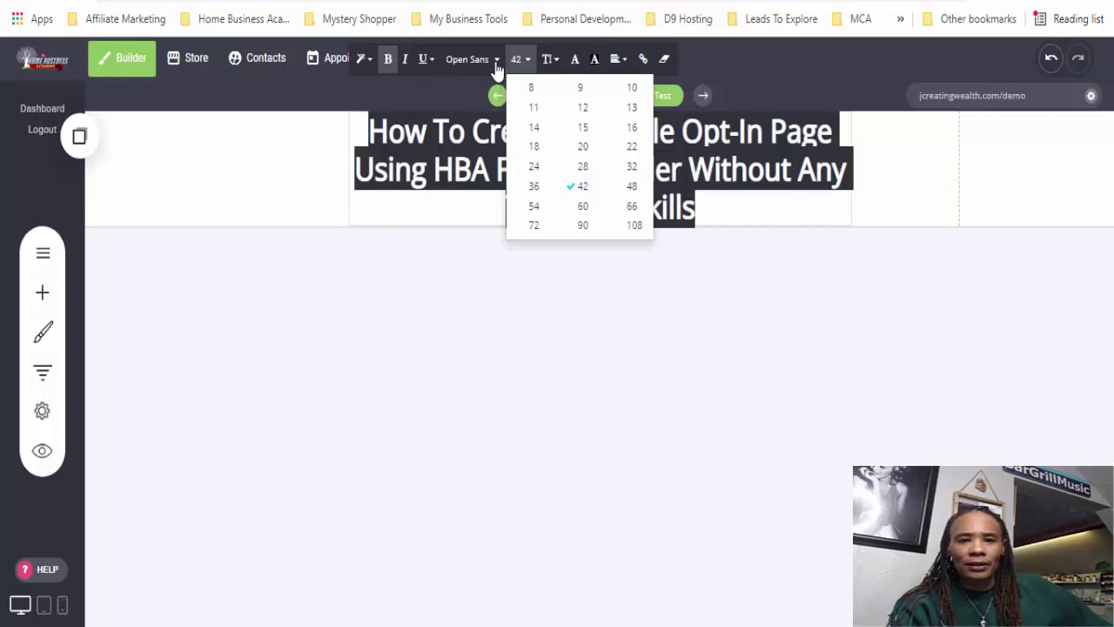
{"action": "left_click", "coordinate": [470, 59]}
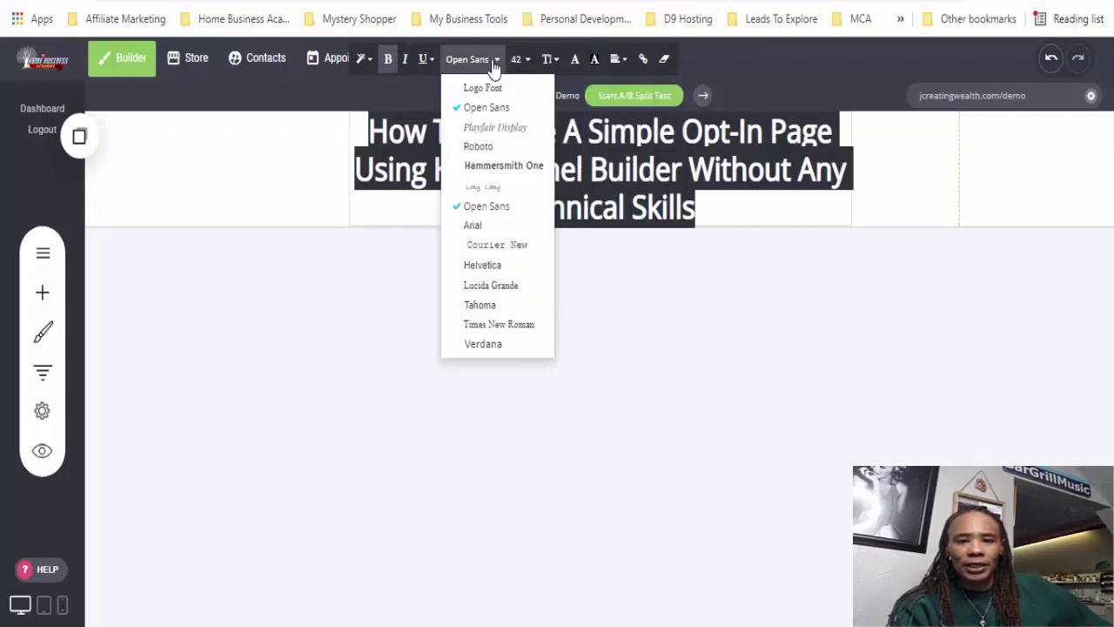
{"action": "left_click", "coordinate": [490, 266]}
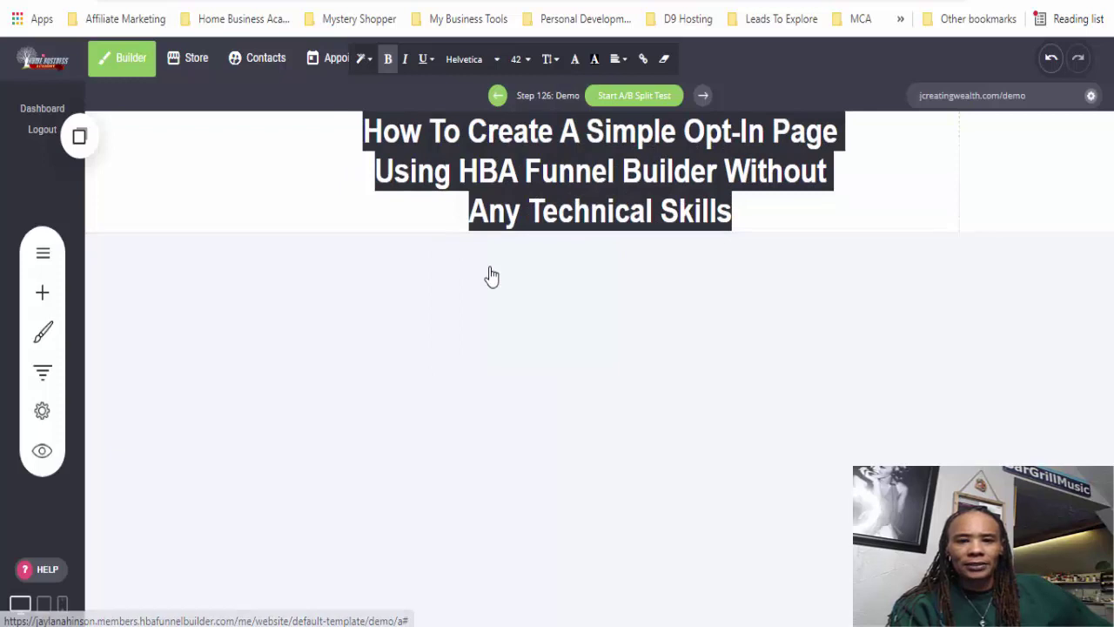
{"action": "left_click", "coordinate": [521, 60]}
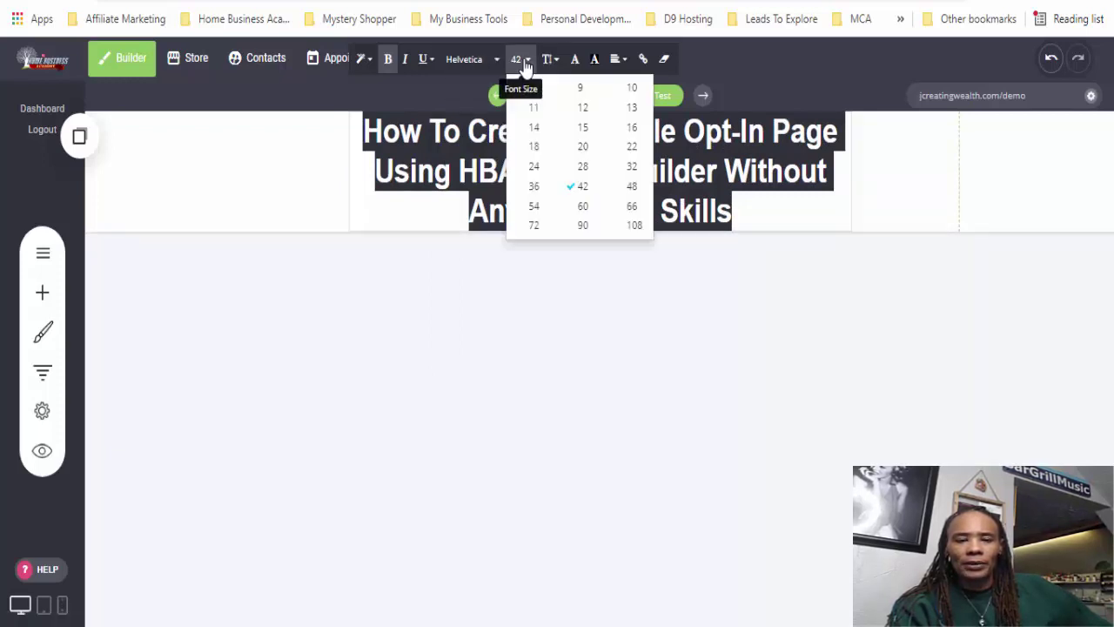
{"action": "left_click", "coordinate": [583, 207]}
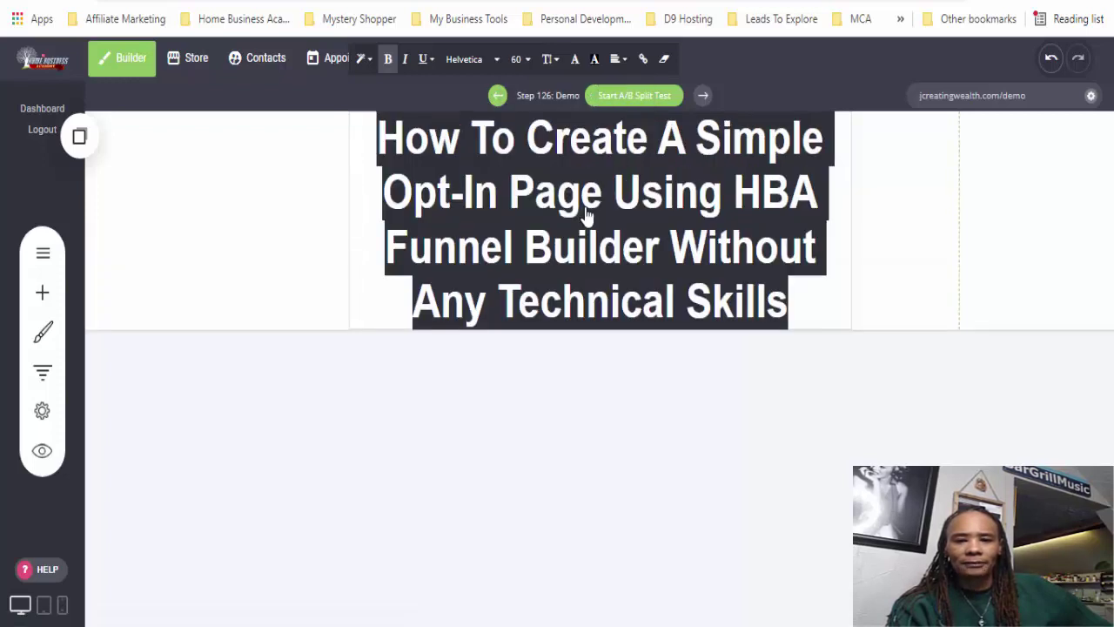
{"action": "left_click", "coordinate": [527, 61]}
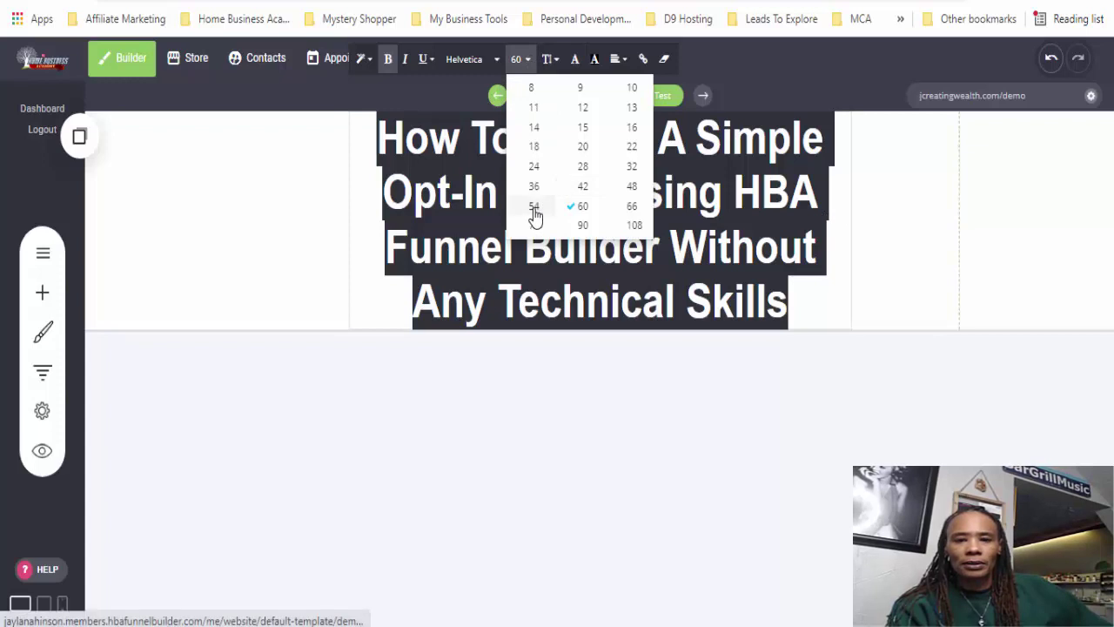
{"action": "left_click", "coordinate": [530, 207]}
{"action": "left_click", "coordinate": [910, 253]}
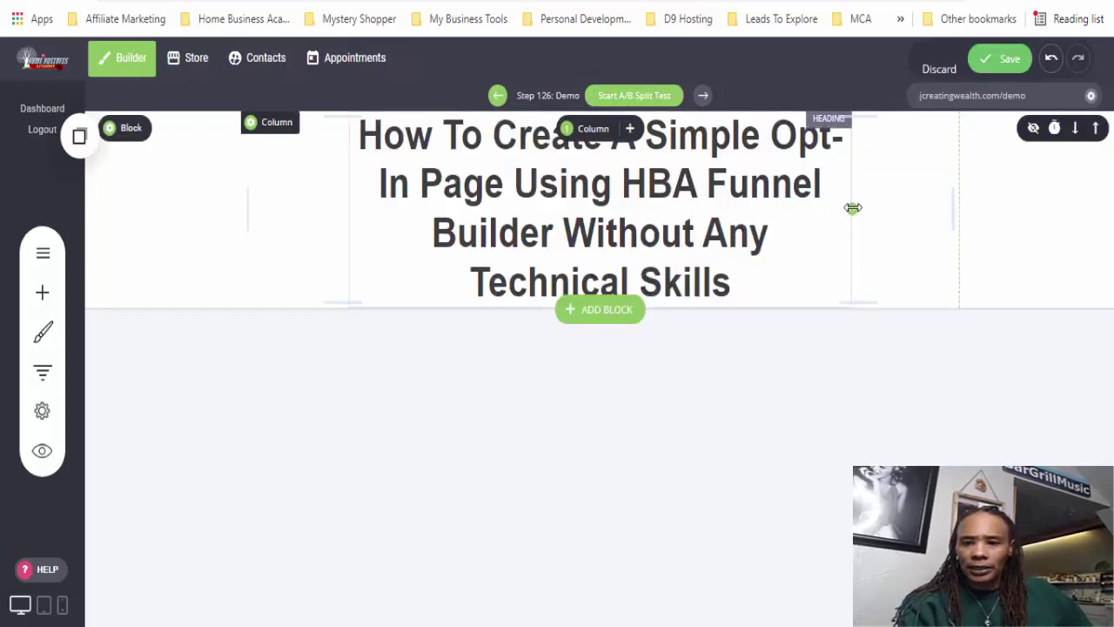
- Widen the headline column to about 825px and add top padding above the headline
{"action": "left_click_drag", "start_coordinate": [864, 207], "coordinate": [886, 207]}
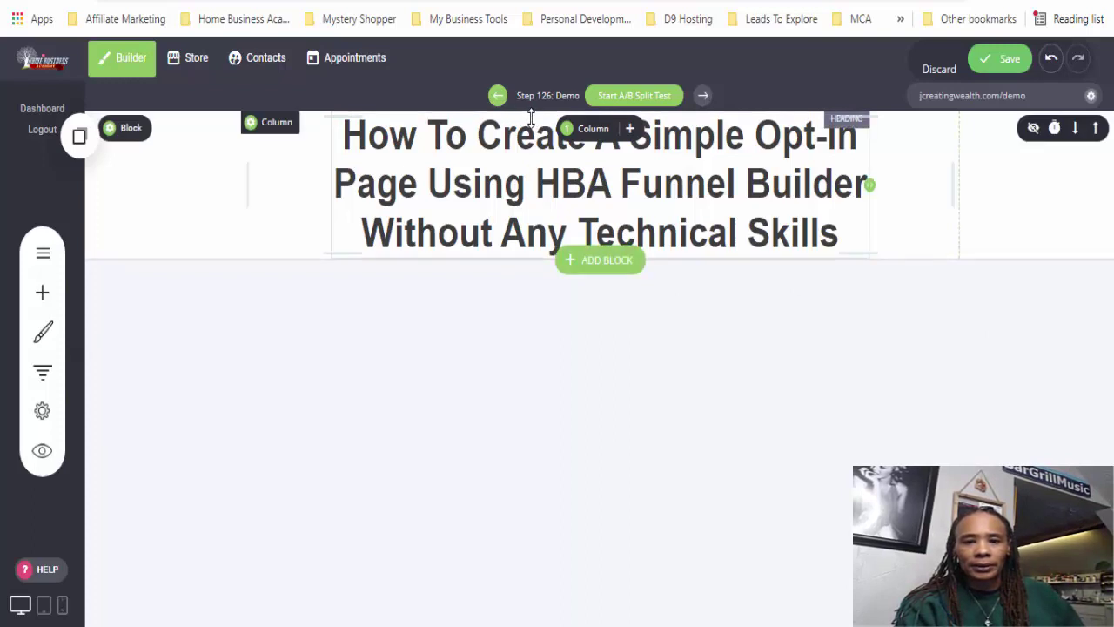
{"action": "left_click_drag", "start_coordinate": [531, 116], "coordinate": [533, 136]}
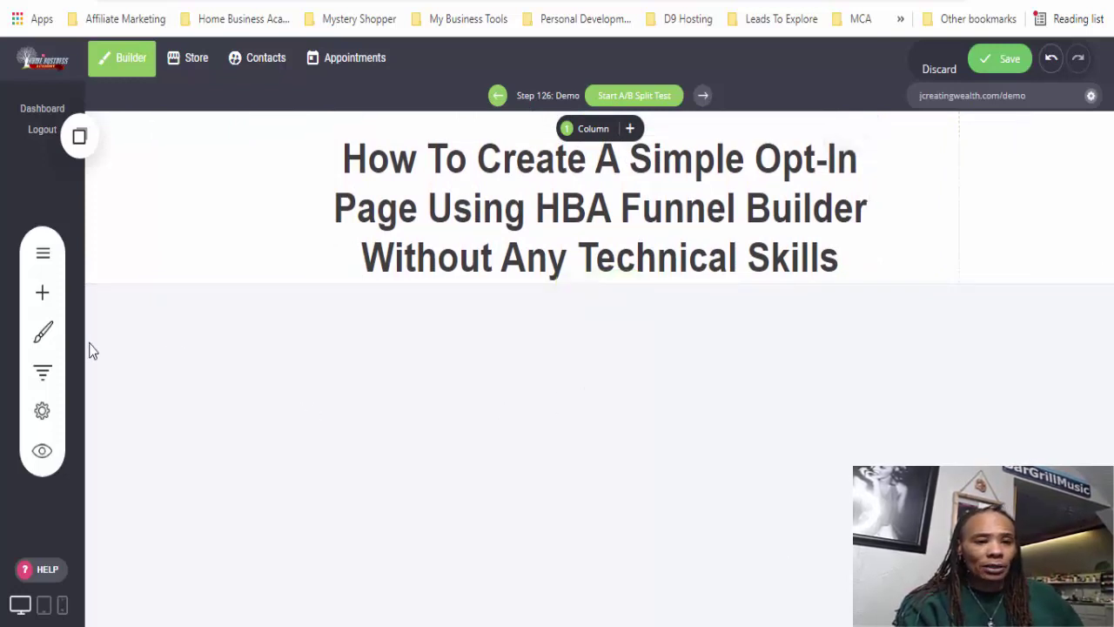
- Scroll the Add Widget list to the Form tile and drag it out, leaving nothing placed
{"action": "left_click", "coordinate": [41, 295]}
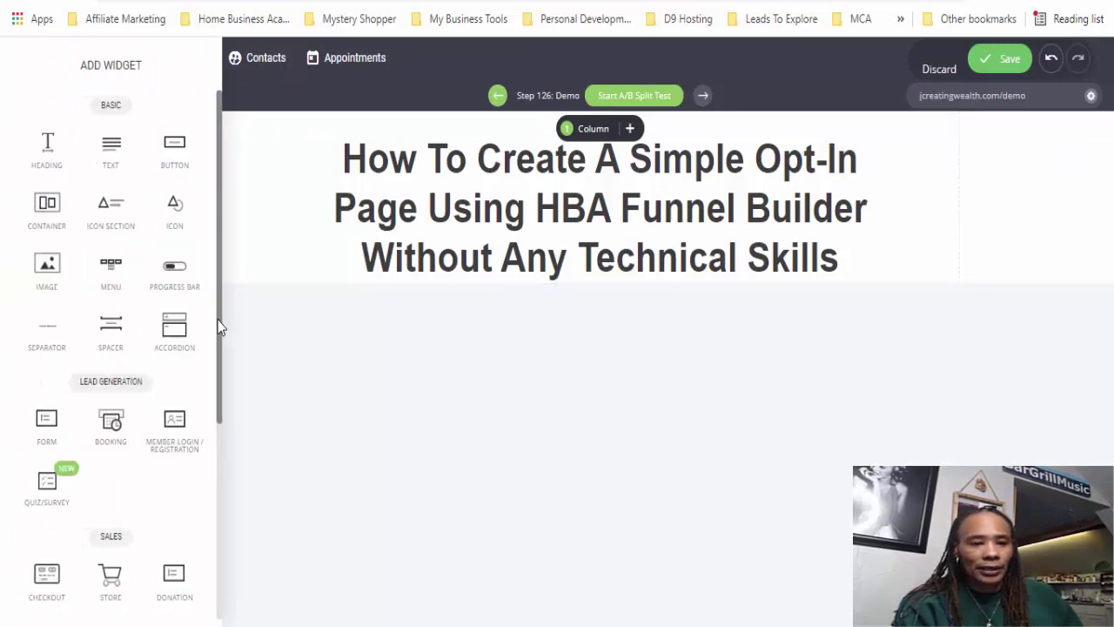
{"action": "left_click_drag", "start_coordinate": [219, 327], "coordinate": [222, 320]}
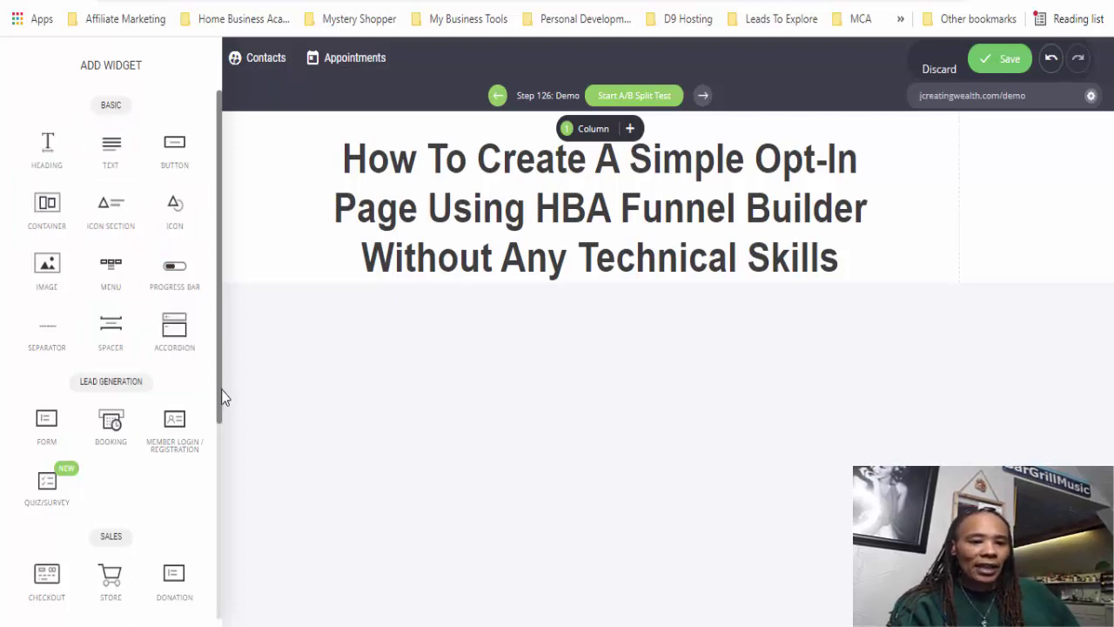
{"action": "left_click_drag", "start_coordinate": [221, 406], "coordinate": [221, 412]}
{"action": "scroll", "coordinate": [221, 412], "scroll_direction": "down", "scroll_amount": 1}
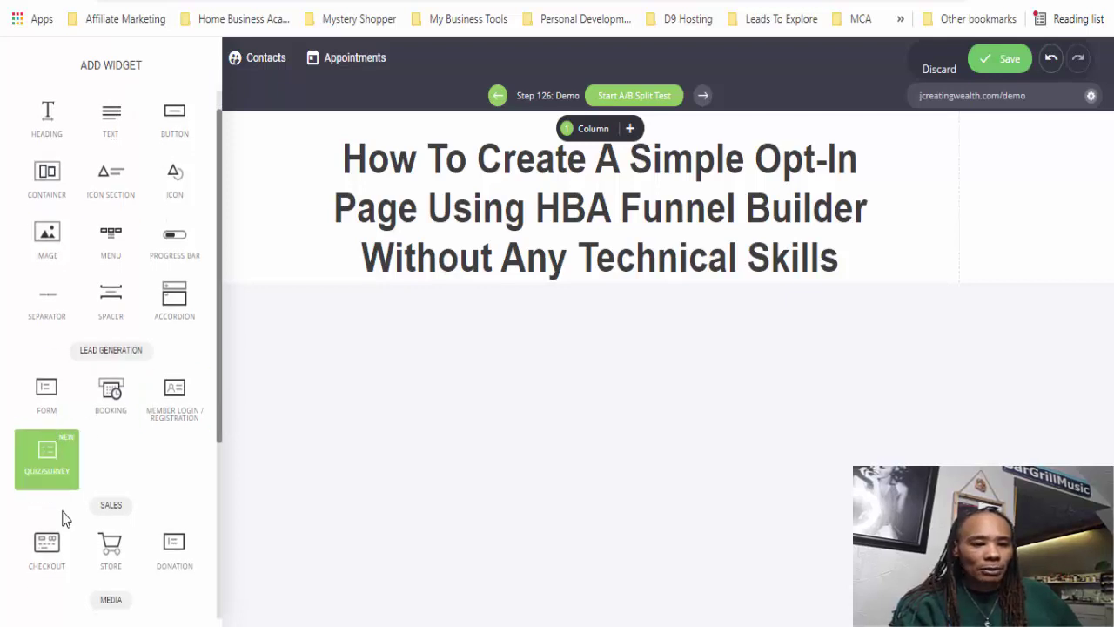
{"action": "left_click_drag", "start_coordinate": [221, 433], "coordinate": [218, 456]}
{"action": "left_click_drag", "start_coordinate": [40, 353], "coordinate": [30, 296]}
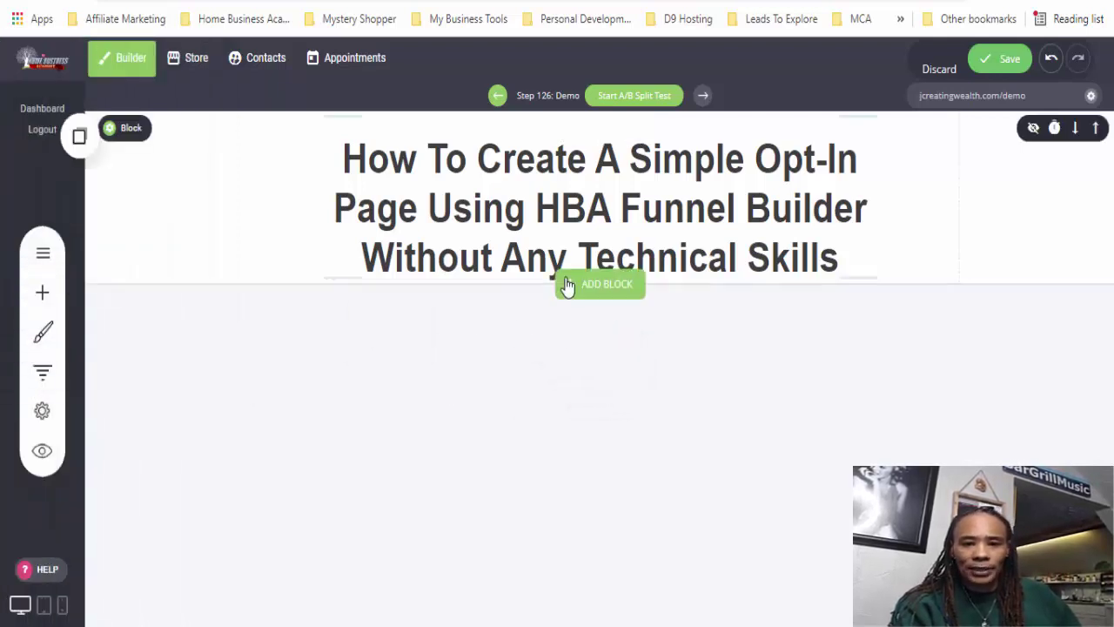
- Insert an Empty Block template below the headline via ADD BLOCK
{"action": "left_click", "coordinate": [575, 293]}
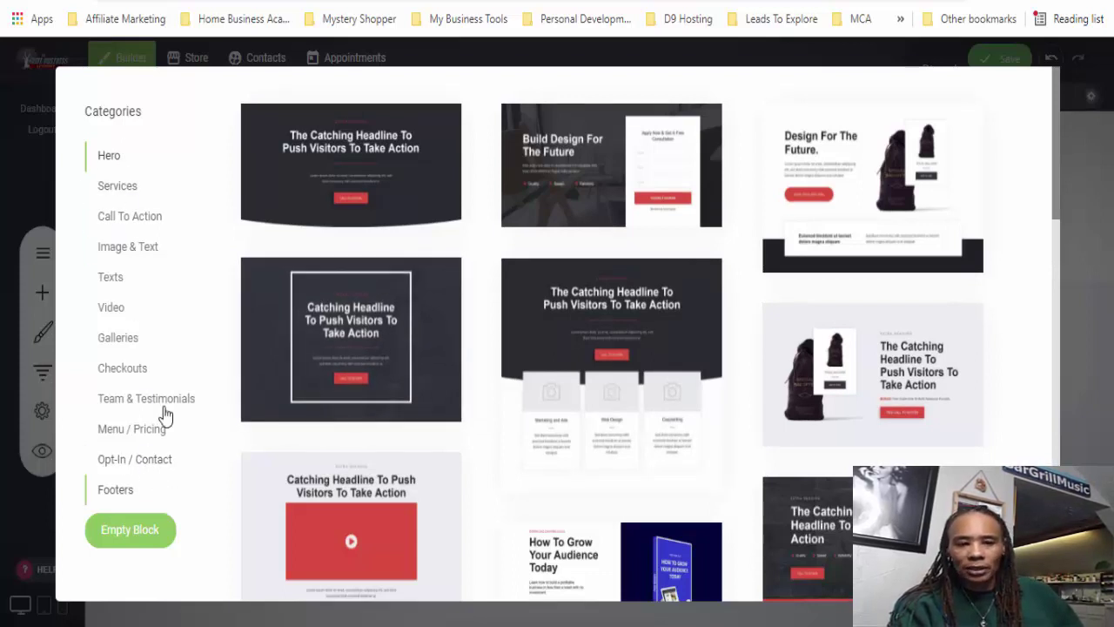
{"action": "left_click_drag", "start_coordinate": [1054, 218], "coordinate": [1049, 204]}
{"action": "scroll", "coordinate": [1048, 204], "scroll_direction": "up", "scroll_amount": 2}
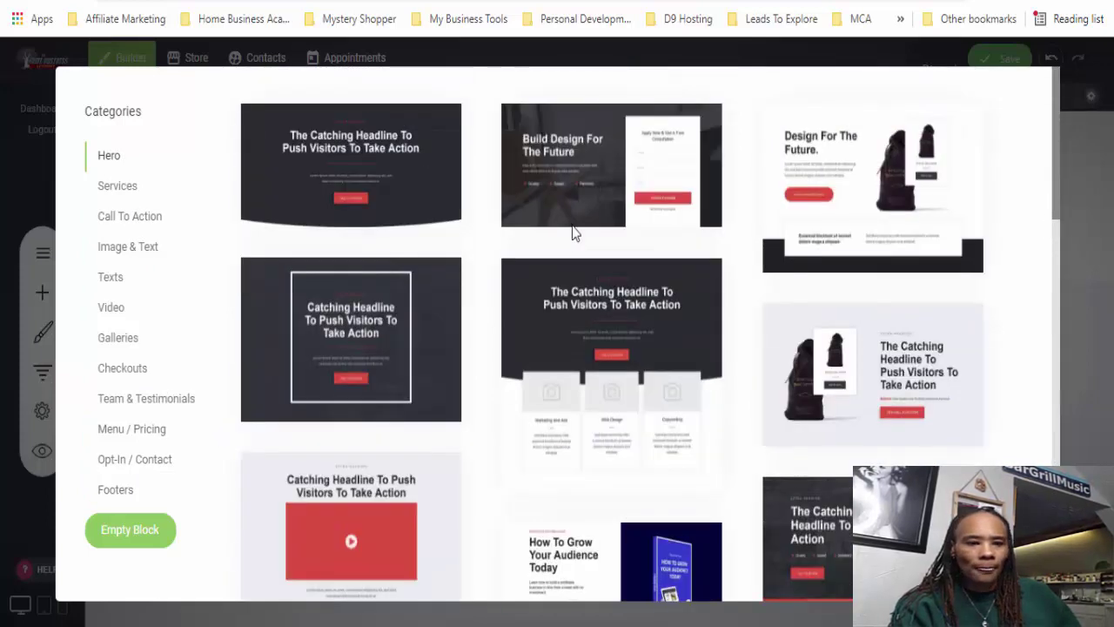
{"action": "left_click", "coordinate": [129, 529]}
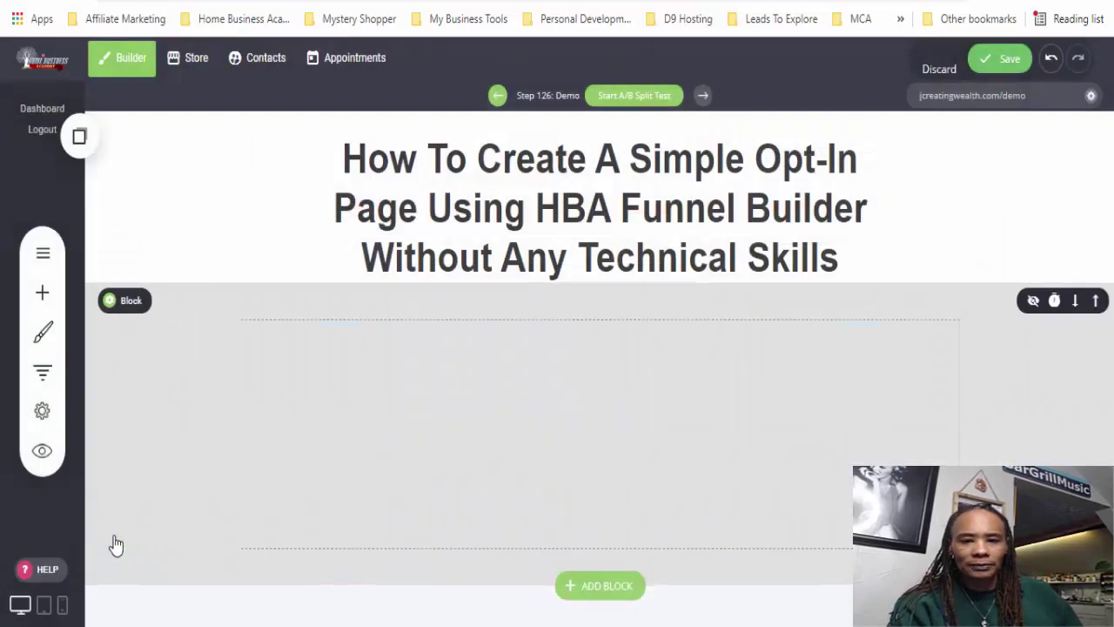
- Drag a Form widget into the empty block and move its Form Fields list aside
{"action": "left_click", "coordinate": [43, 297]}
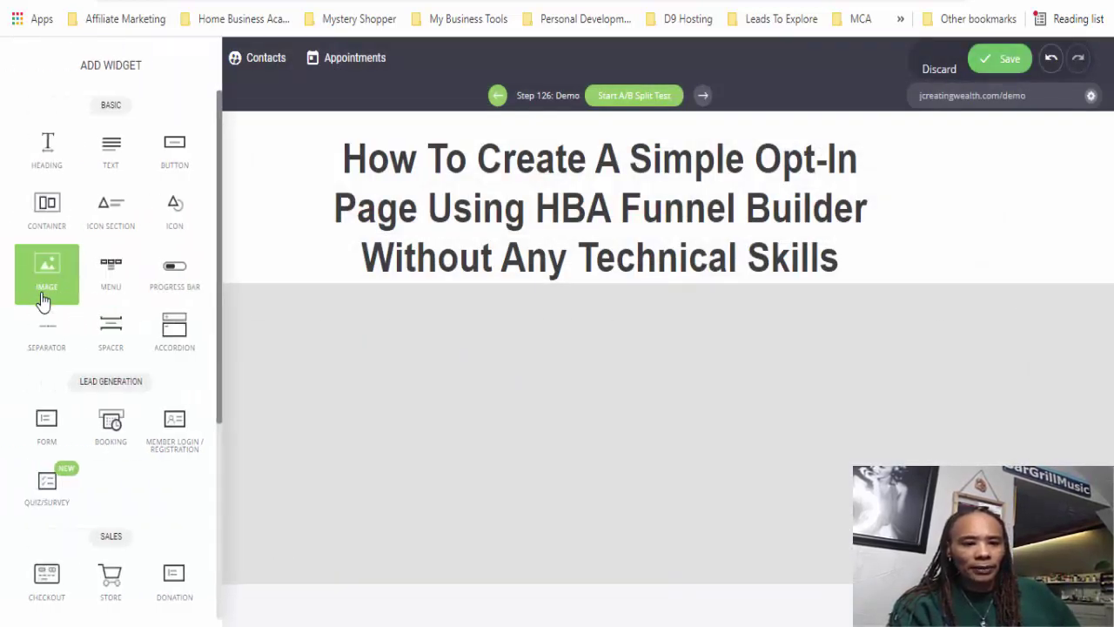
{"action": "left_click_drag", "start_coordinate": [44, 433], "coordinate": [540, 369]}
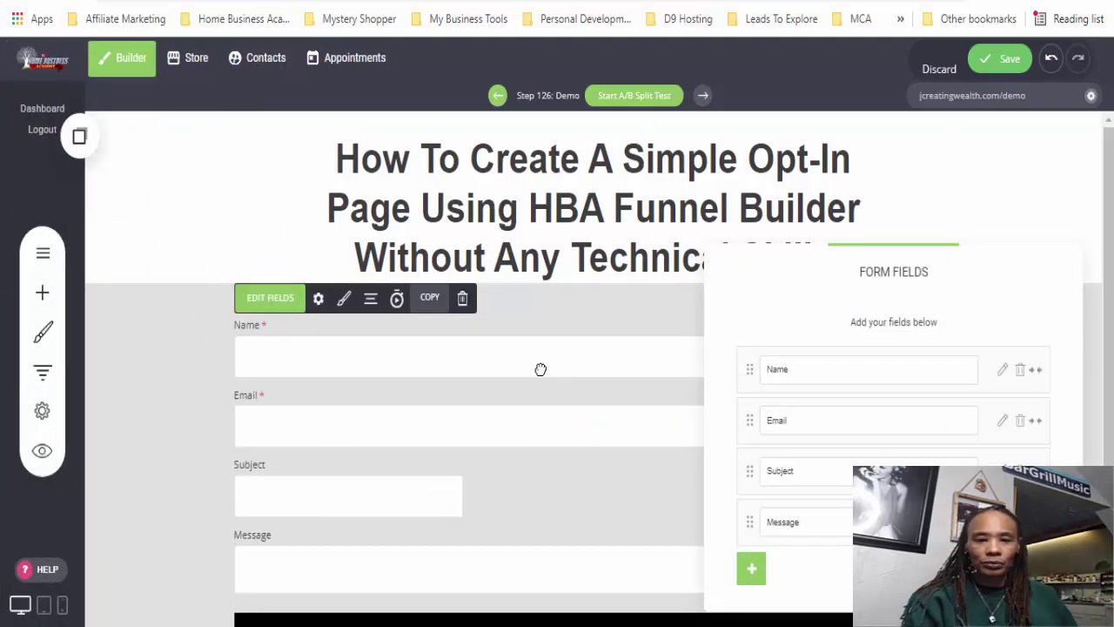
{"action": "left_click_drag", "start_coordinate": [1001, 274], "coordinate": [294, 18]}
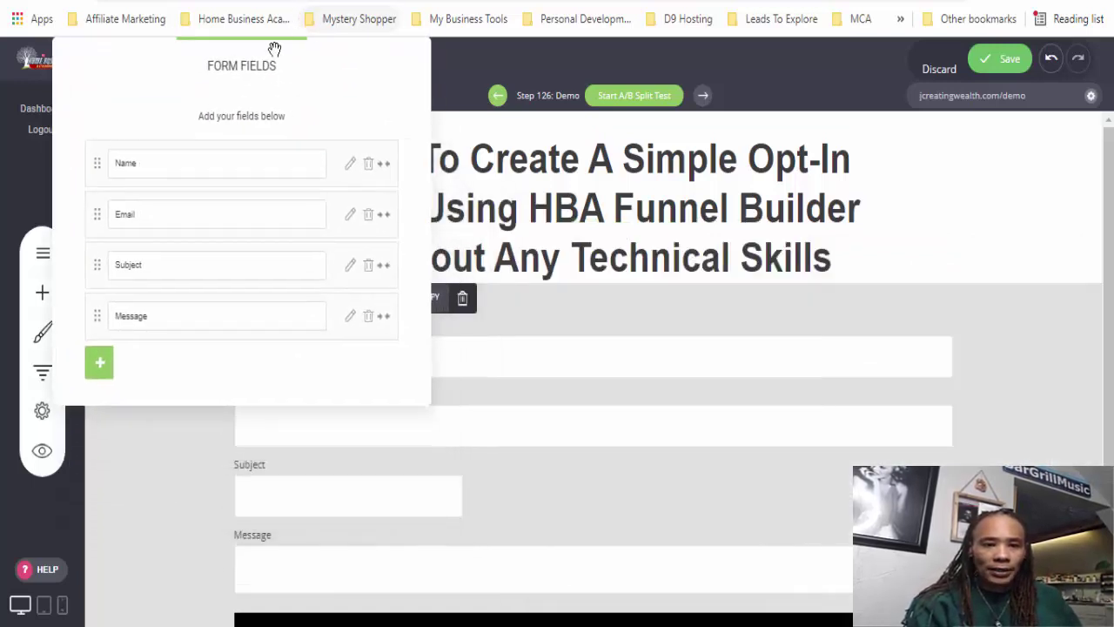
{"action": "left_click_drag", "start_coordinate": [267, 63], "coordinate": [260, 64]}
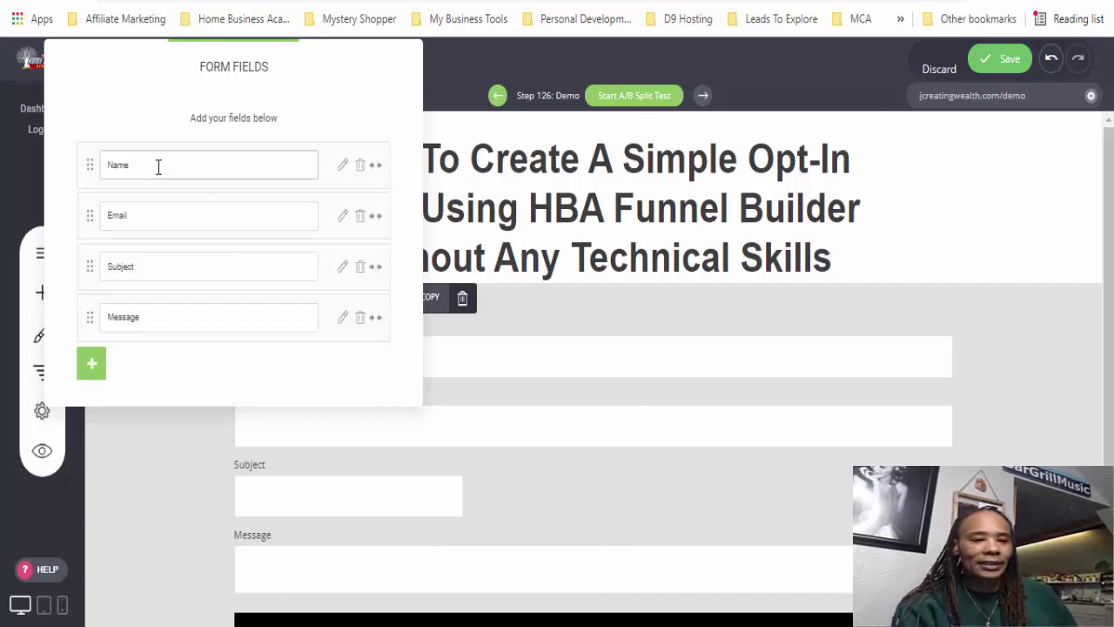
- Delete the Message and Subject fields, confirming each, so only Name and Email remain
{"action": "left_click", "coordinate": [360, 320]}
{"action": "left_click", "coordinate": [628, 308]}
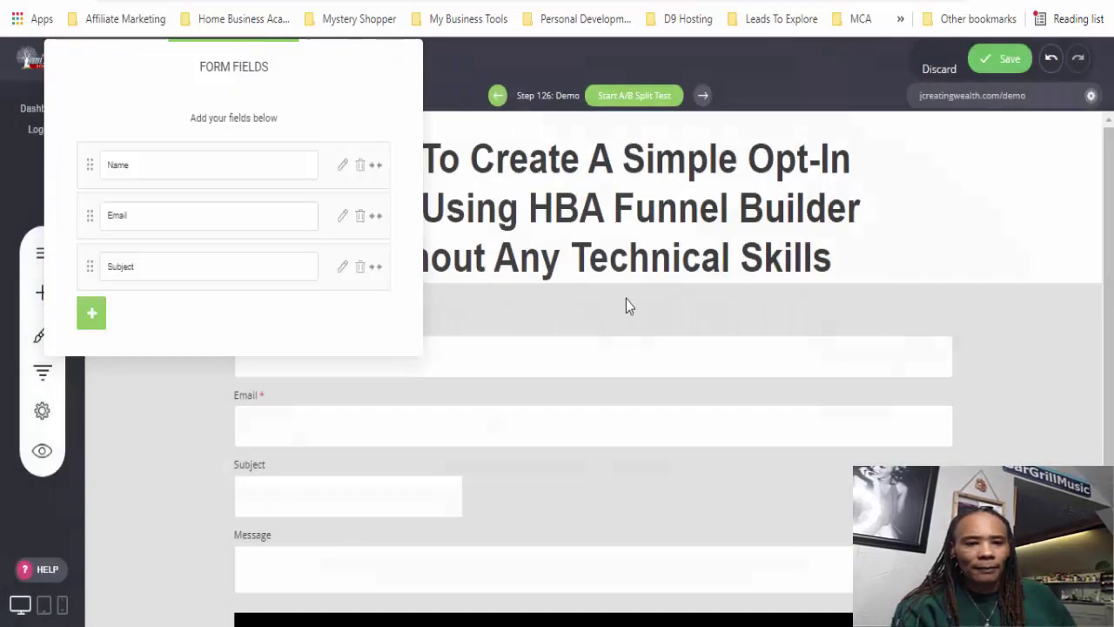
{"action": "left_click", "coordinate": [360, 273]}
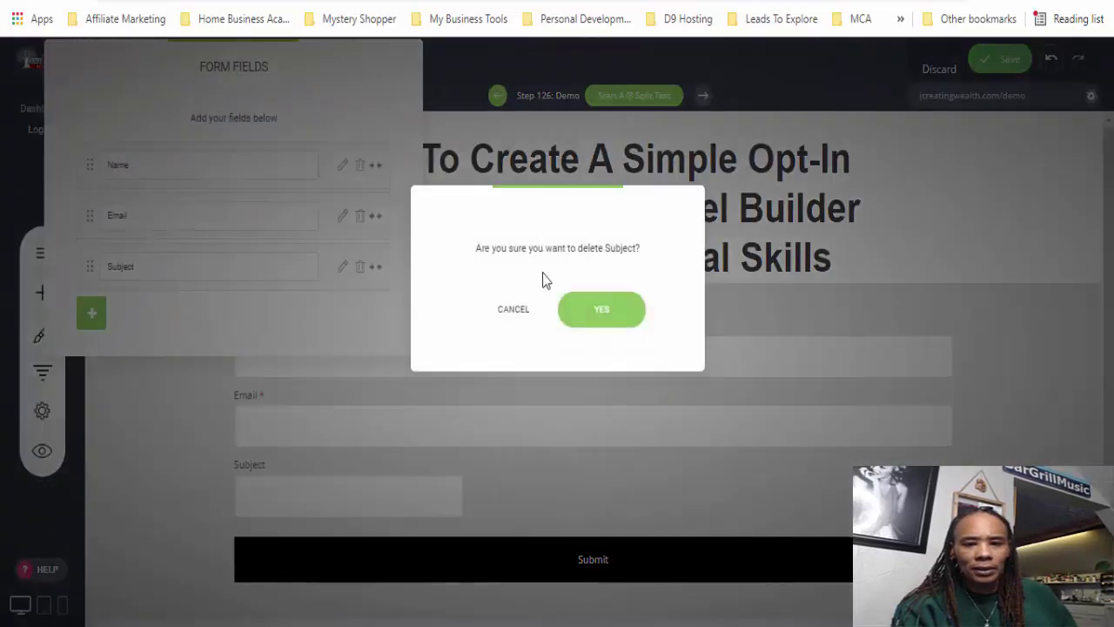
{"action": "left_click", "coordinate": [604, 311]}
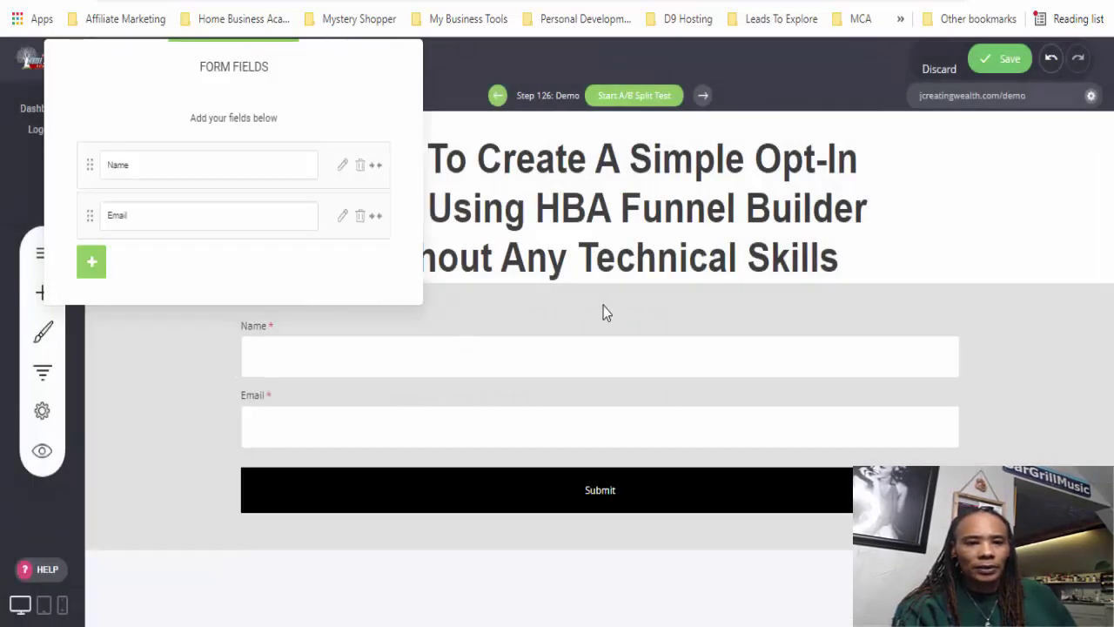
- Narrow the form's column to about half width, centre the form, and reopen its field list
{"action": "left_click", "coordinate": [152, 374]}
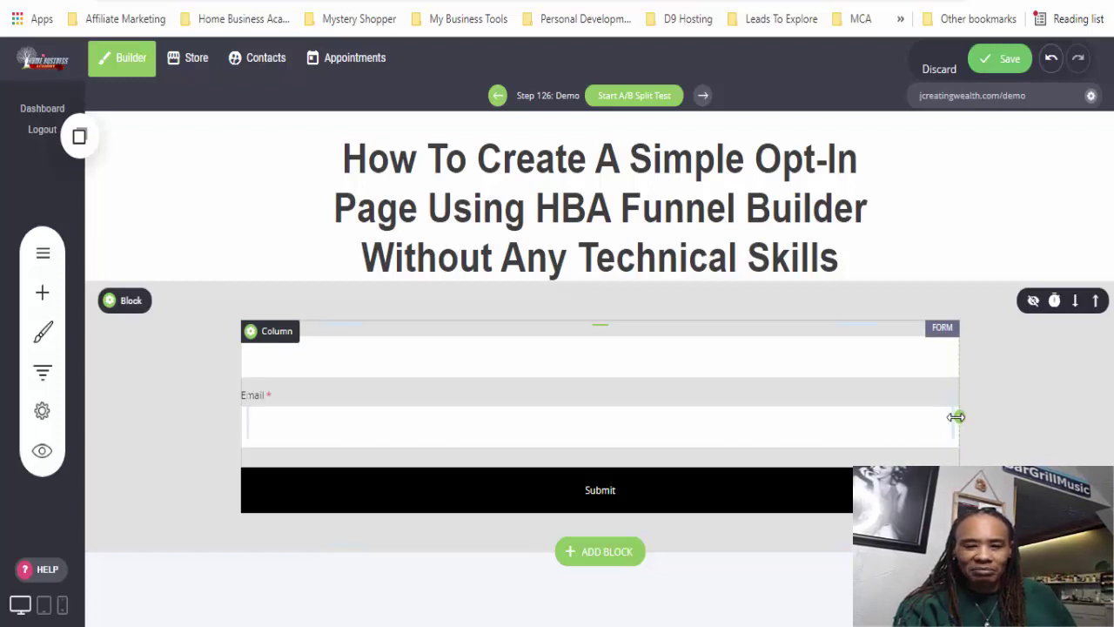
{"action": "left_click_drag", "start_coordinate": [952, 416], "coordinate": [566, 418]}
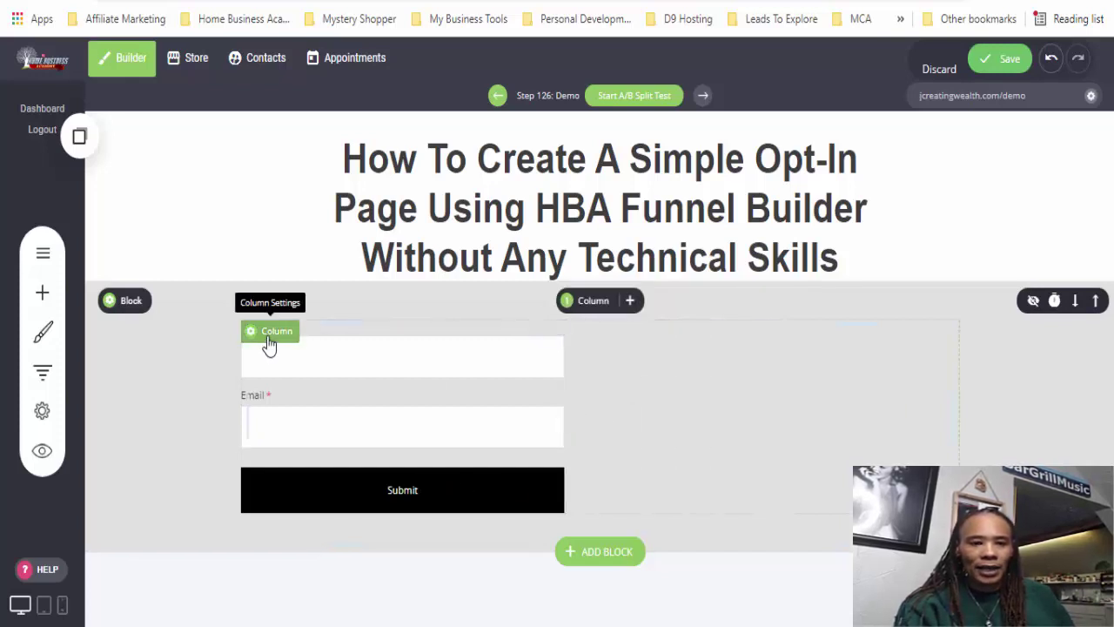
{"action": "left_click", "coordinate": [300, 423]}
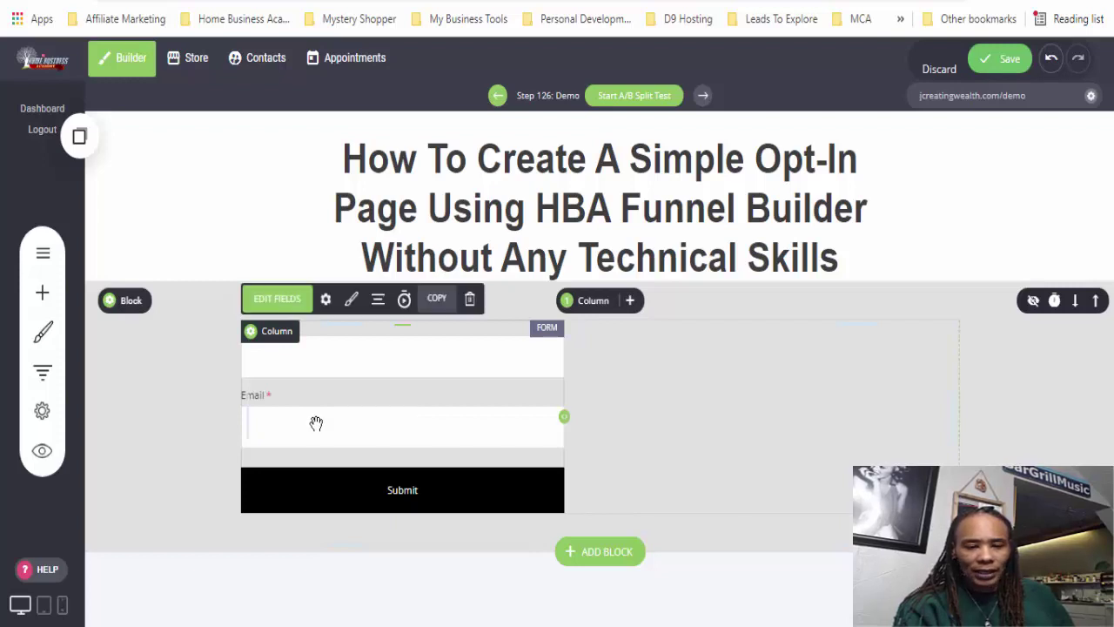
{"action": "left_click", "coordinate": [378, 300]}
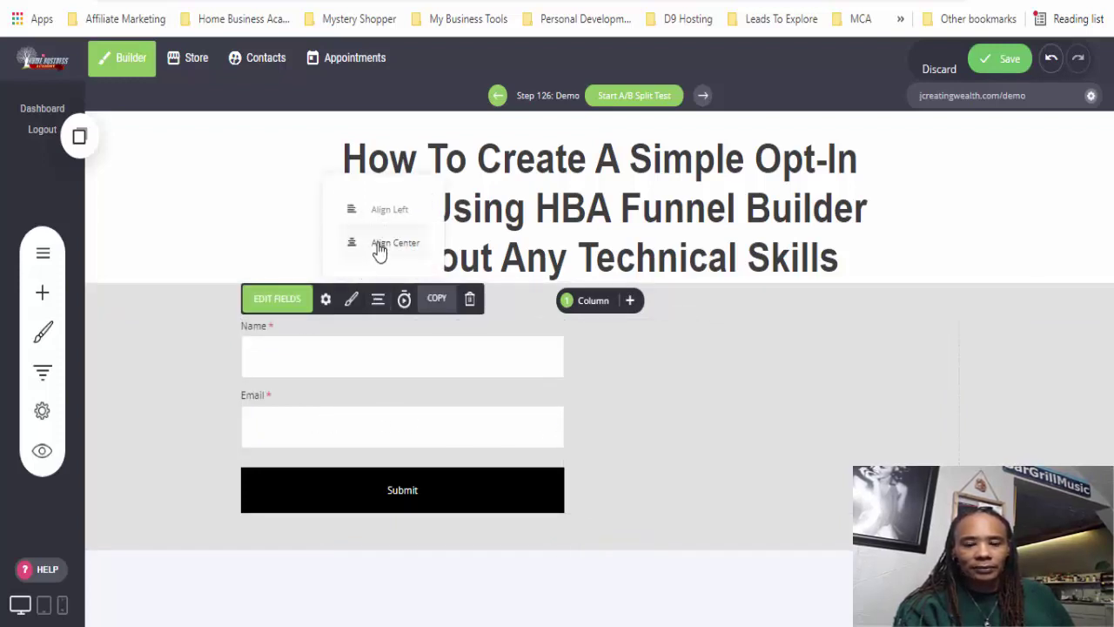
{"action": "left_click", "coordinate": [380, 244]}
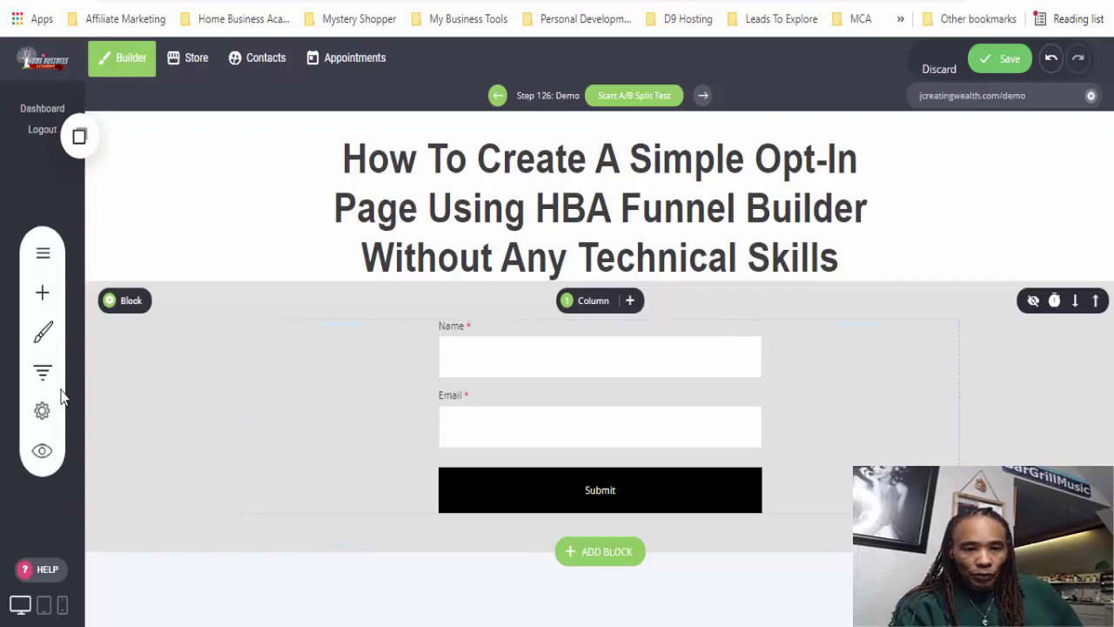
{"action": "left_click", "coordinate": [505, 419]}
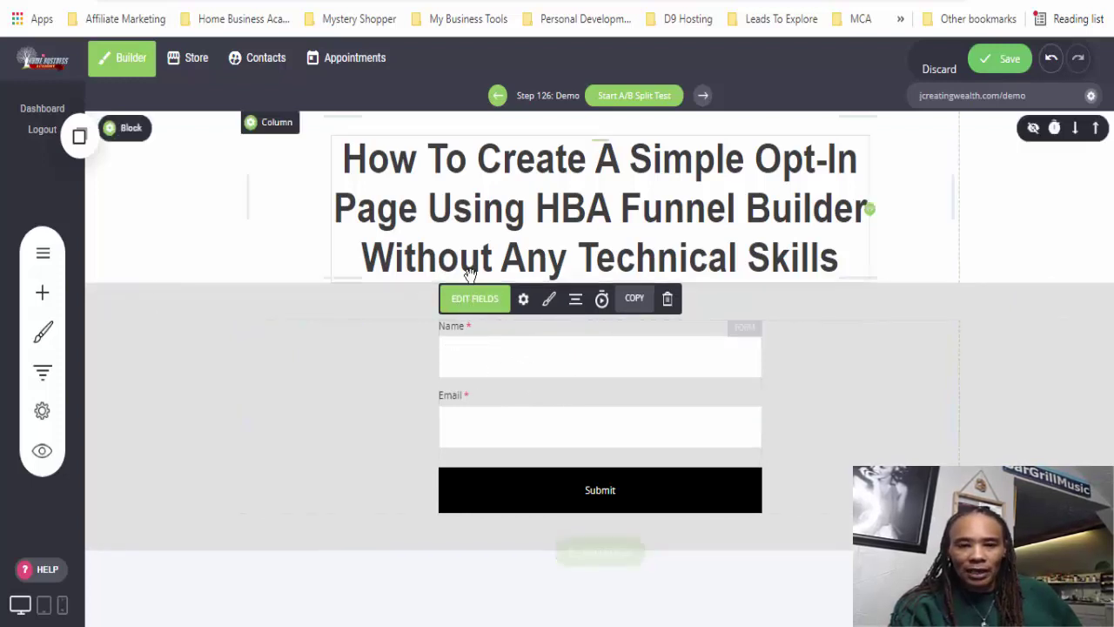
{"action": "left_click", "coordinate": [475, 306]}
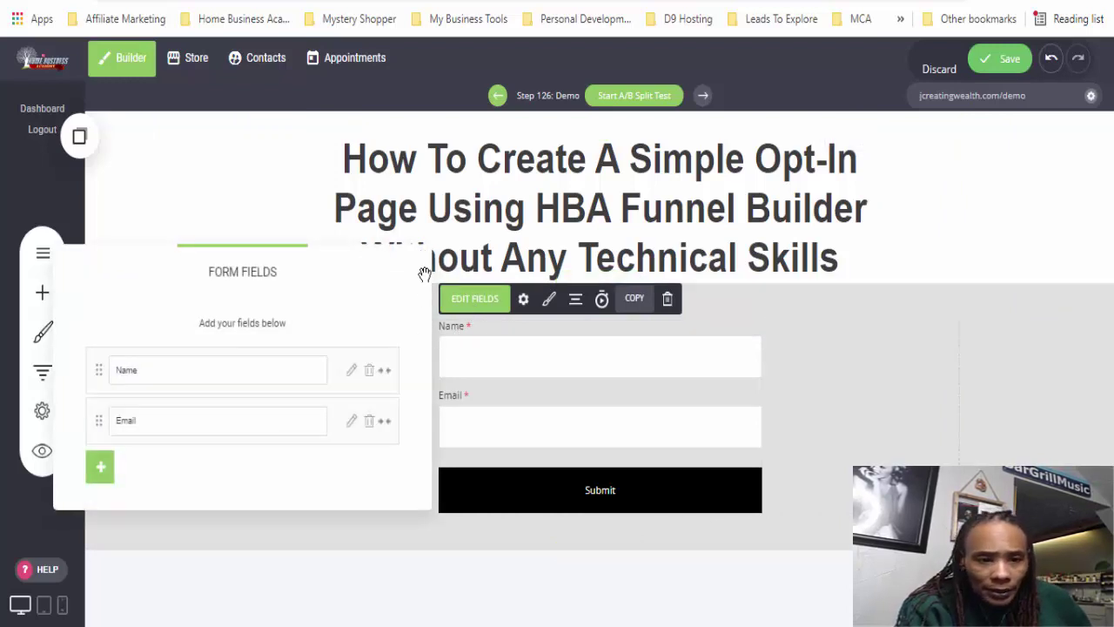
{"action": "left_click", "coordinate": [100, 474]}
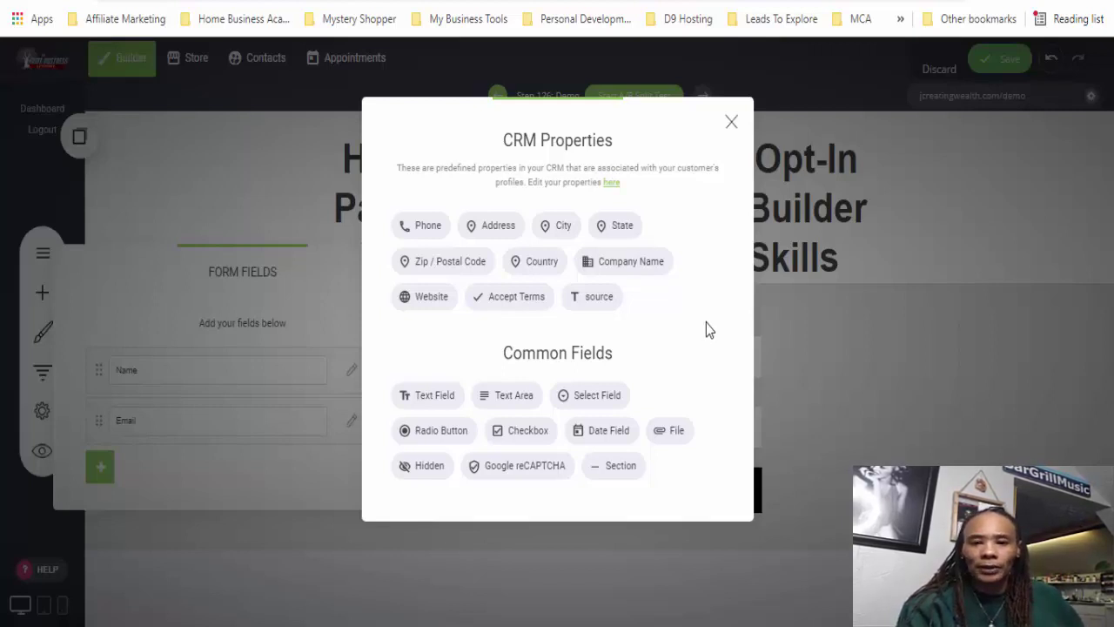
{"action": "left_click", "coordinate": [731, 122]}
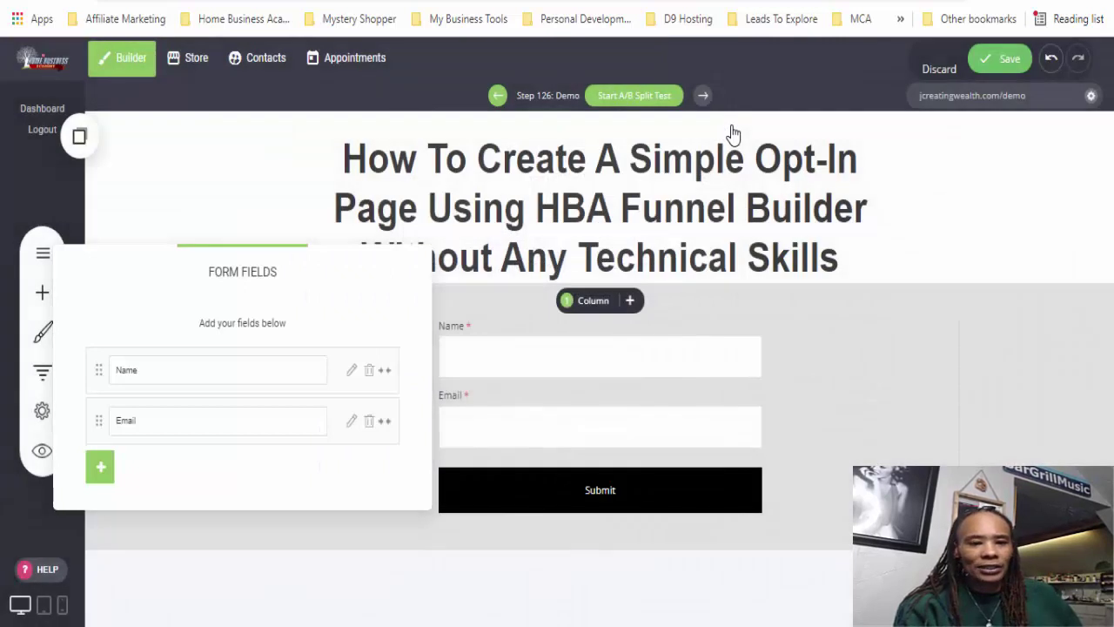
- Add more bottom padding to the headline block so the form sits slightly lower
{"action": "left_click", "coordinate": [309, 557]}
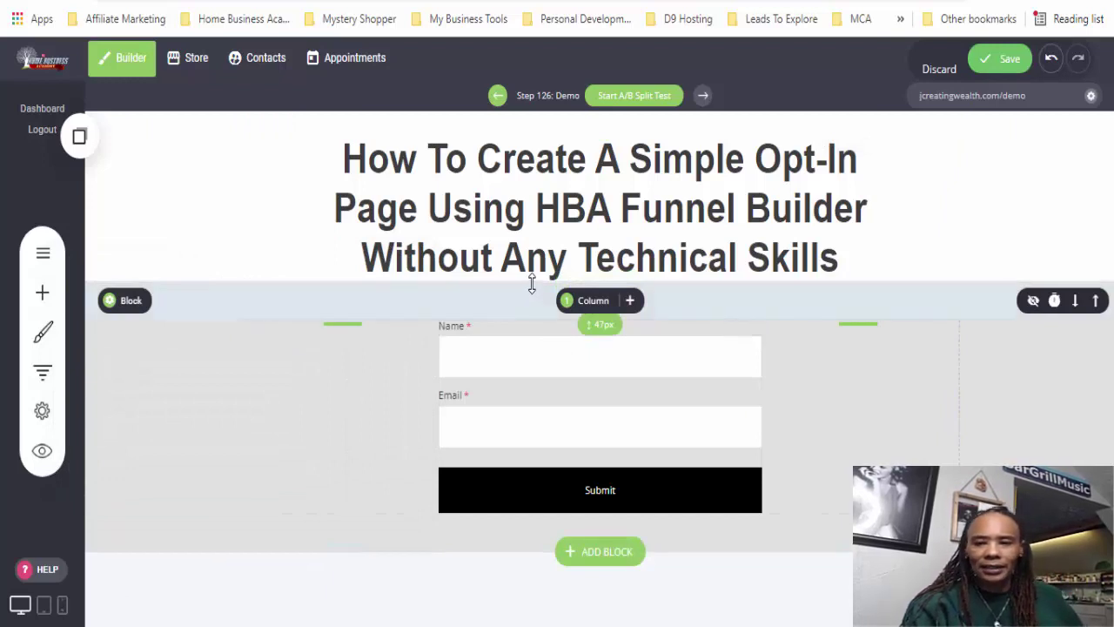
{"action": "left_click_drag", "start_coordinate": [529, 281], "coordinate": [532, 296]}
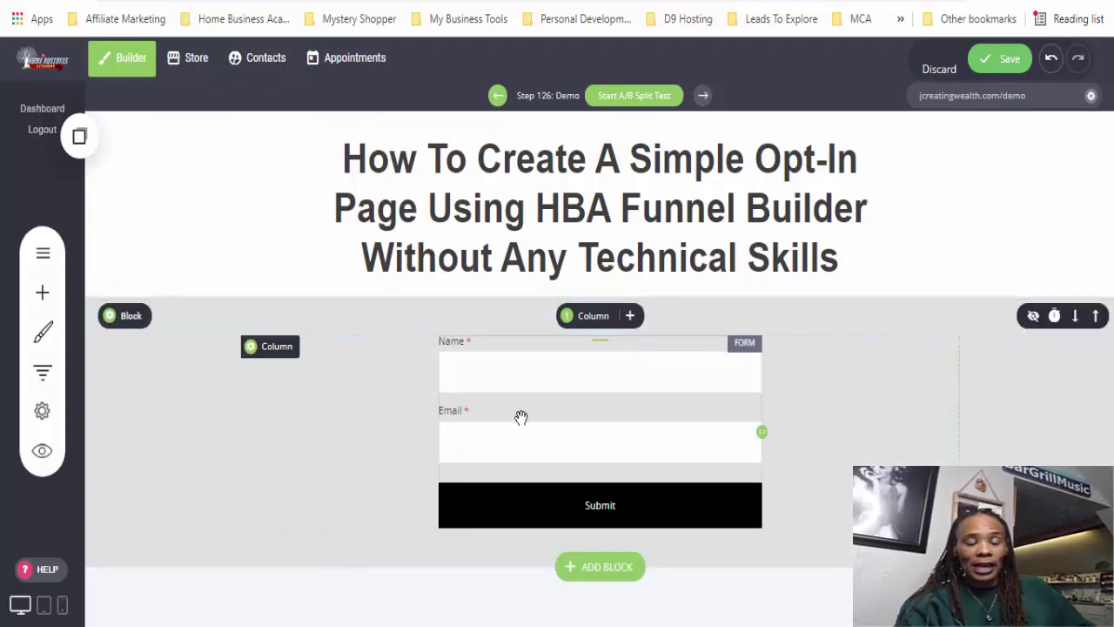
{"action": "left_click", "coordinate": [566, 417]}
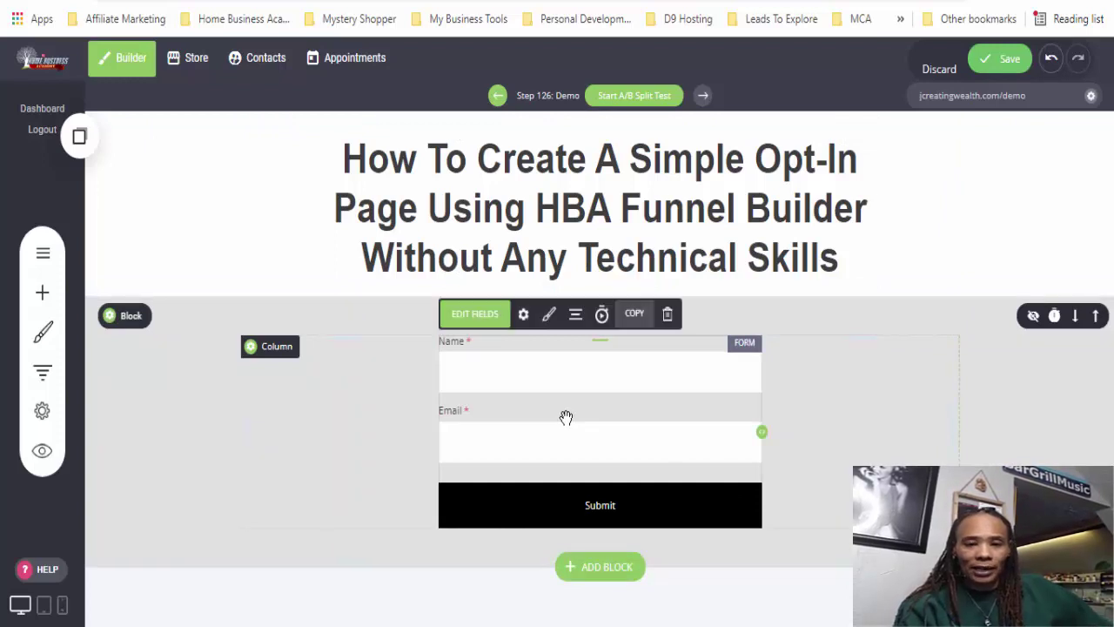
- Rename the form to 'HBA funnel builder' in its settings and review the notification e-mail field
{"action": "left_click", "coordinate": [523, 315]}
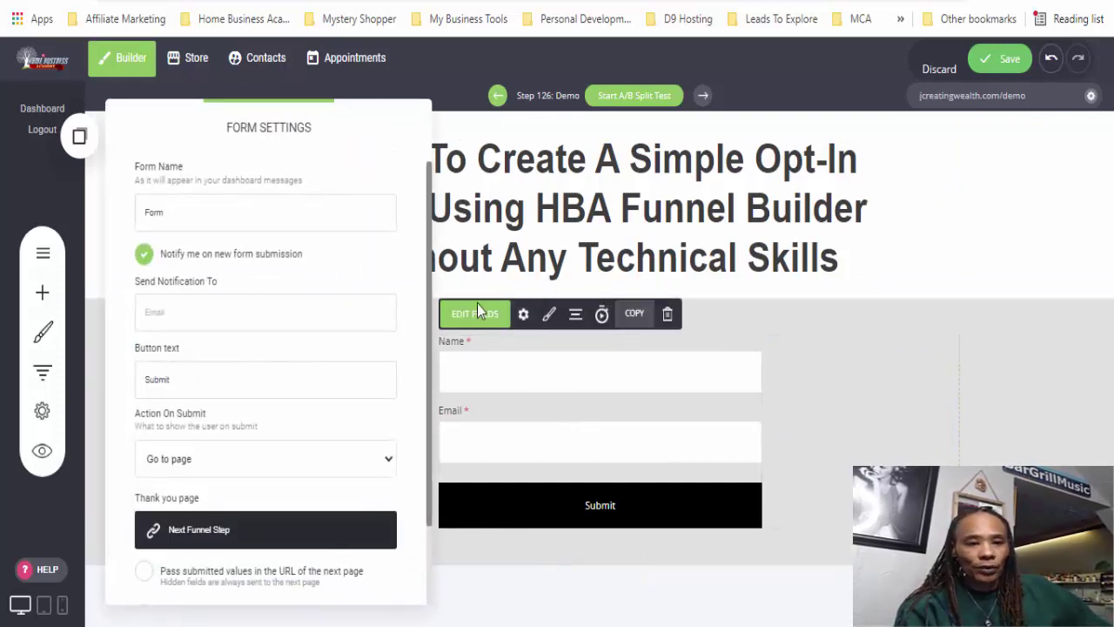
{"action": "double_click", "coordinate": [185, 219]}
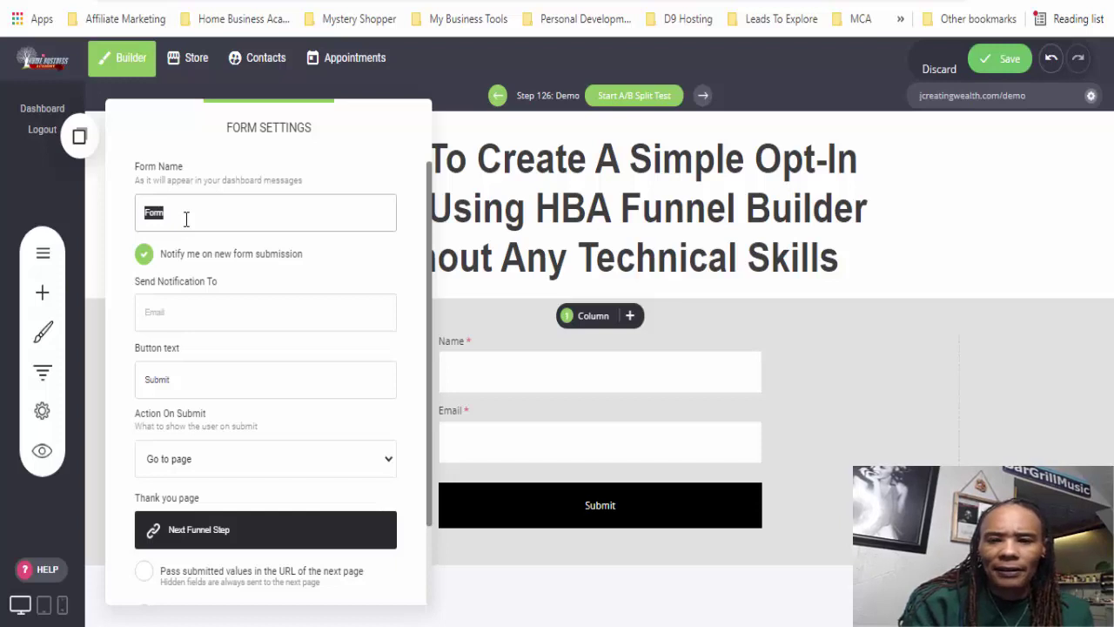
{"action": "type", "text": "HBA funnel builder"}
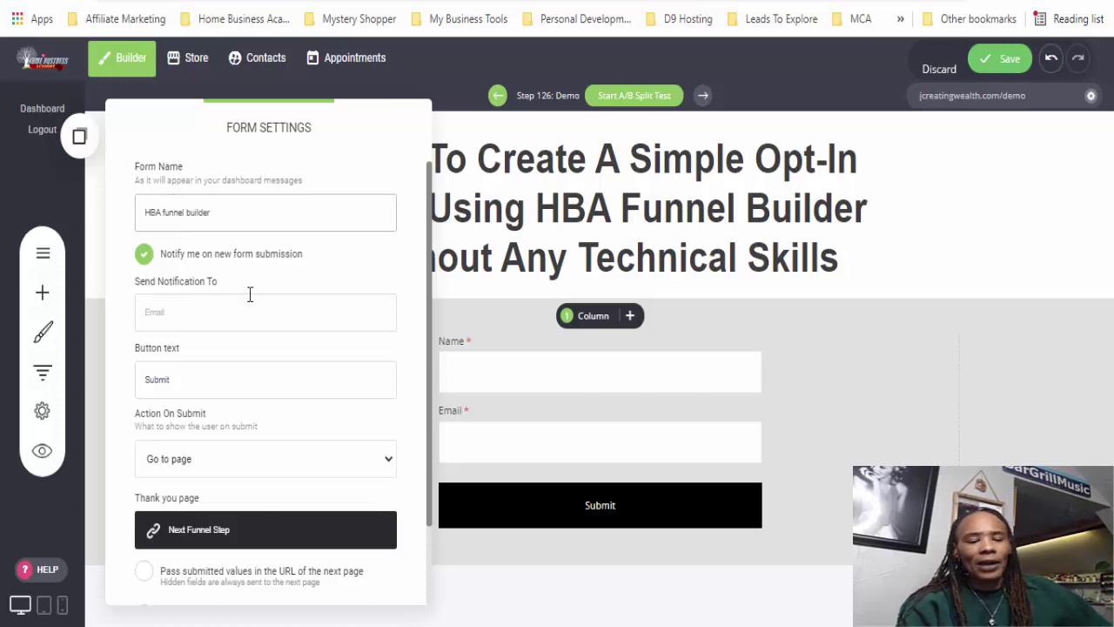
{"action": "left_click", "coordinate": [193, 315]}
{"action": "left_click", "coordinate": [340, 261]}
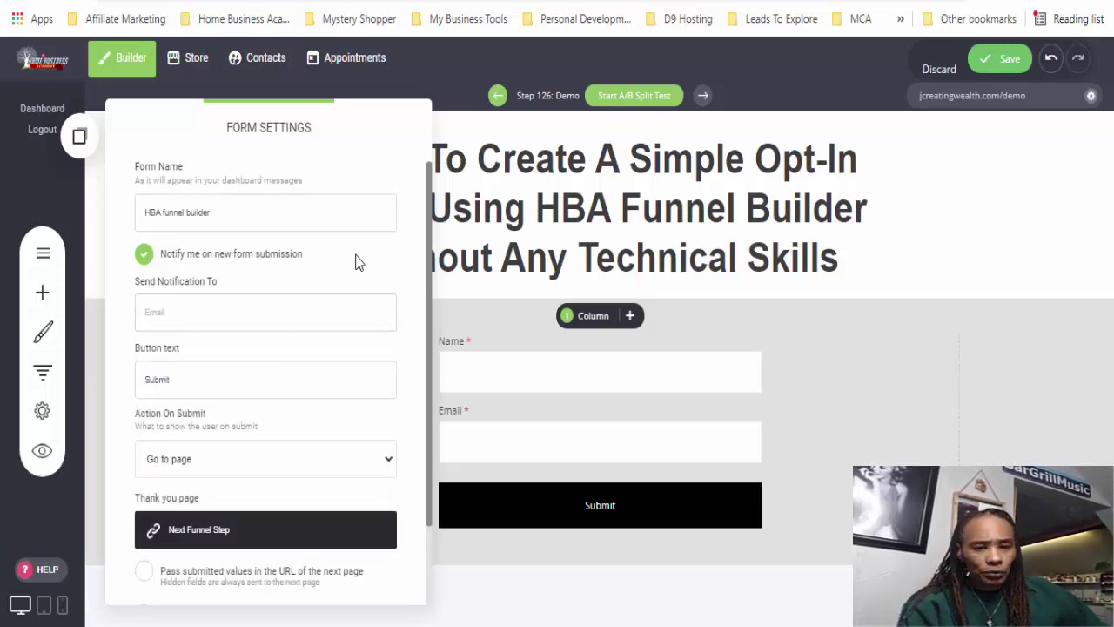
{"action": "scroll", "coordinate": [428, 287], "scroll_direction": "down", "scroll_amount": 2}
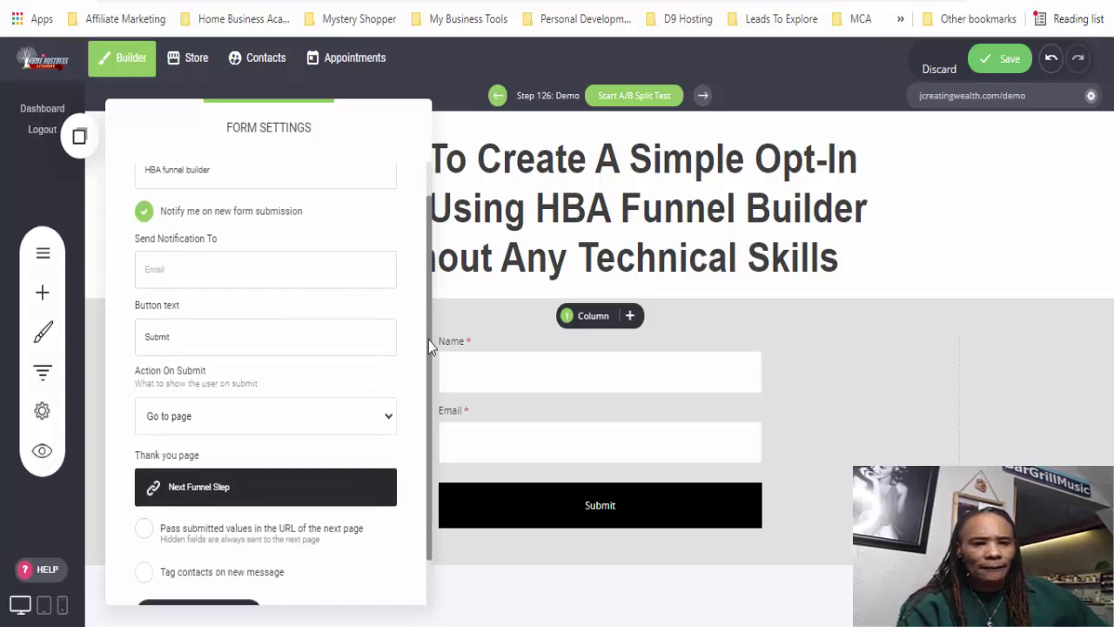
- Change the submit button text from Submit to 'I WANNA LEARN HOW!'
{"action": "double_click", "coordinate": [175, 295]}
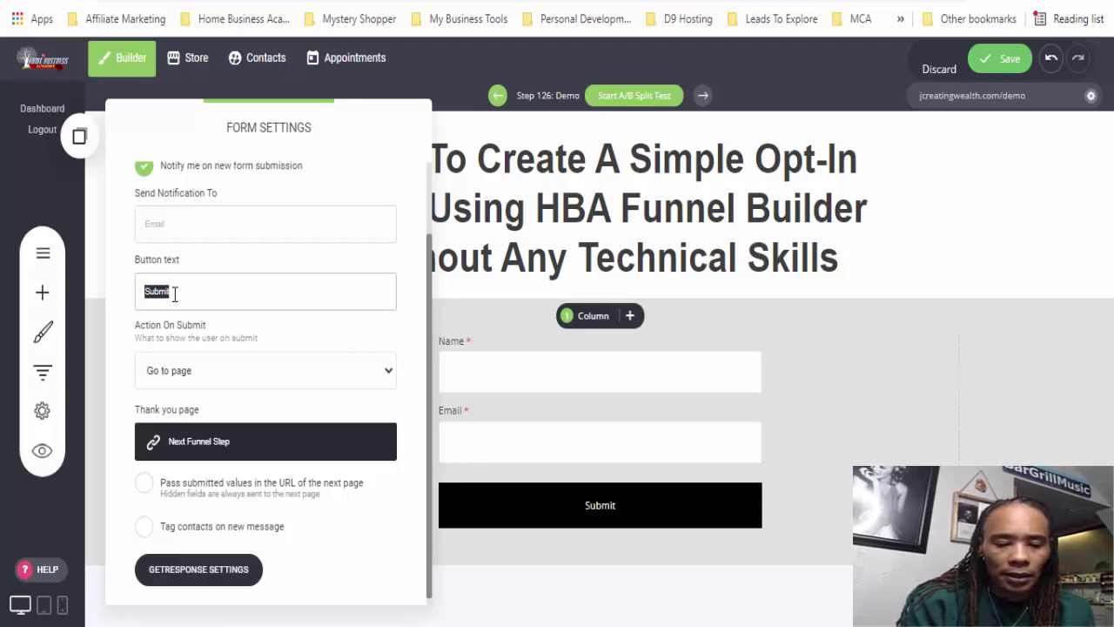
{"action": "type", "text": "4"}
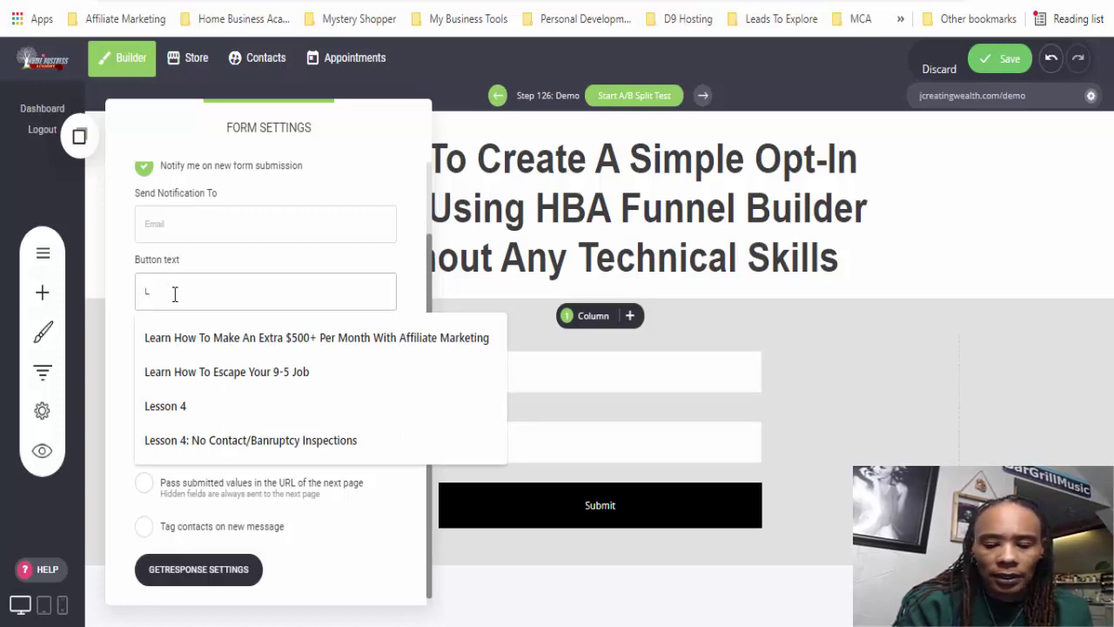
{"action": "key", "text": "BackSpace"}
{"action": "type", "text": "I W"}
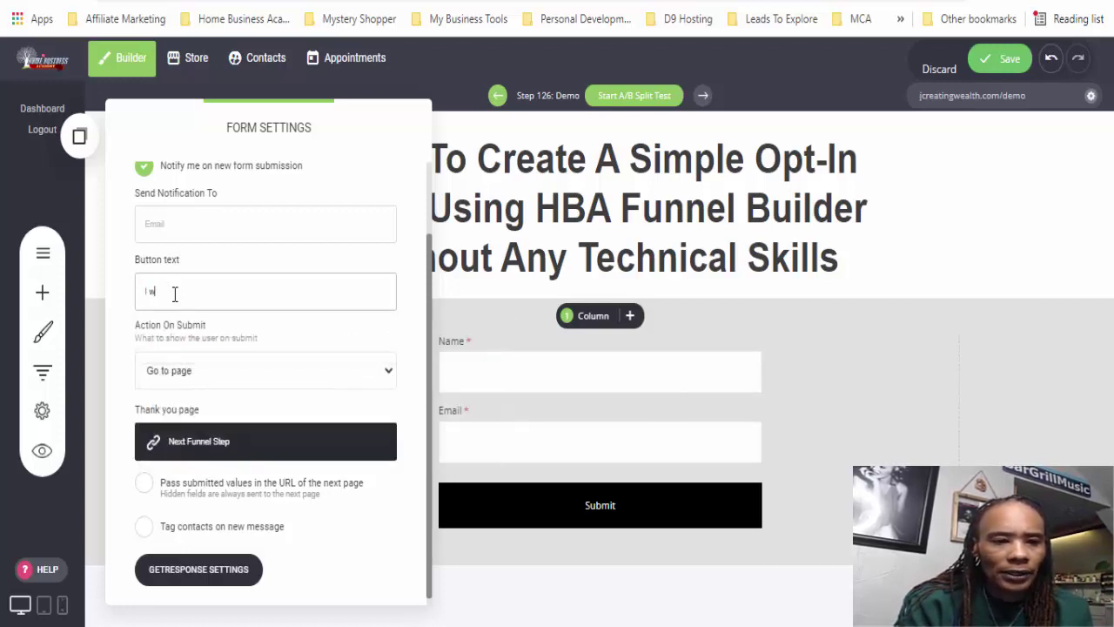
{"action": "type", "text": "ANNA LEARN HOW"}
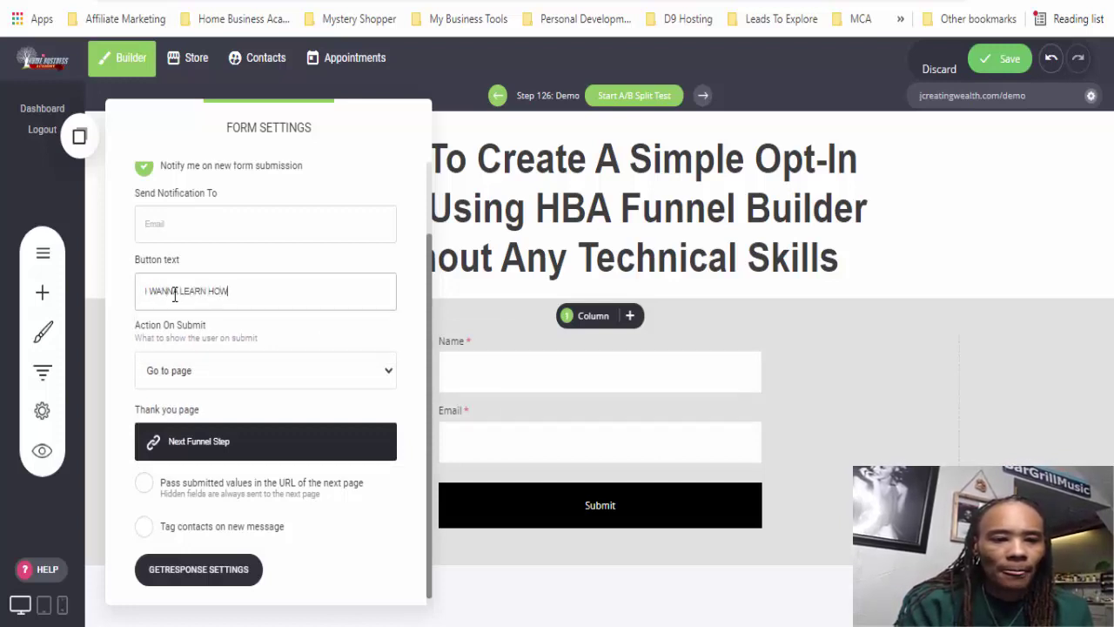
{"action": "type", "text": "!"}
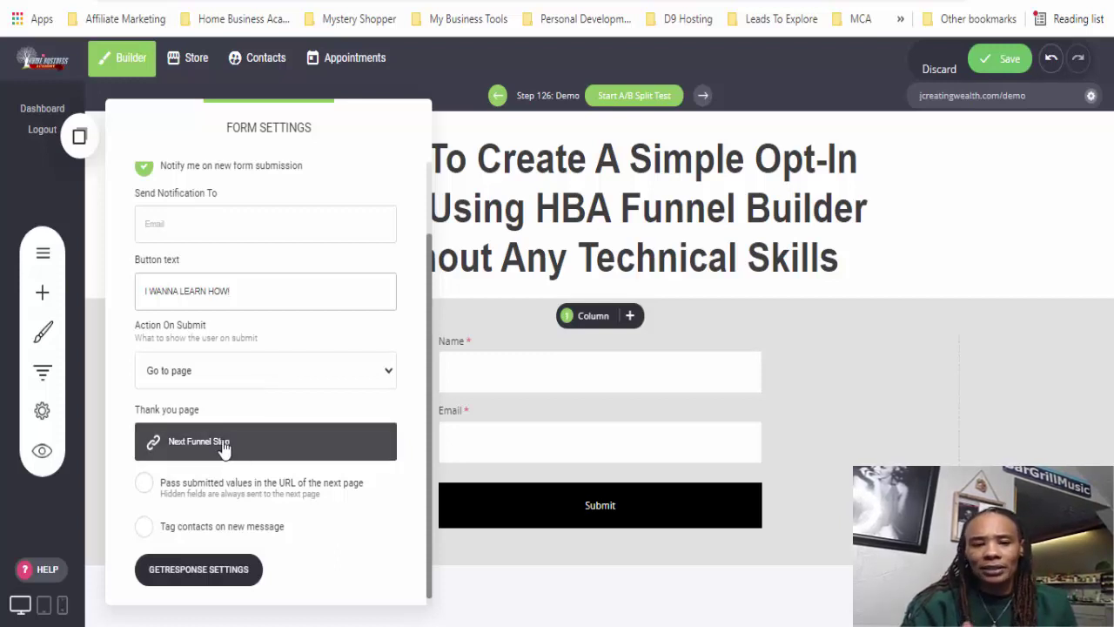
{"action": "left_click", "coordinate": [425, 484]}
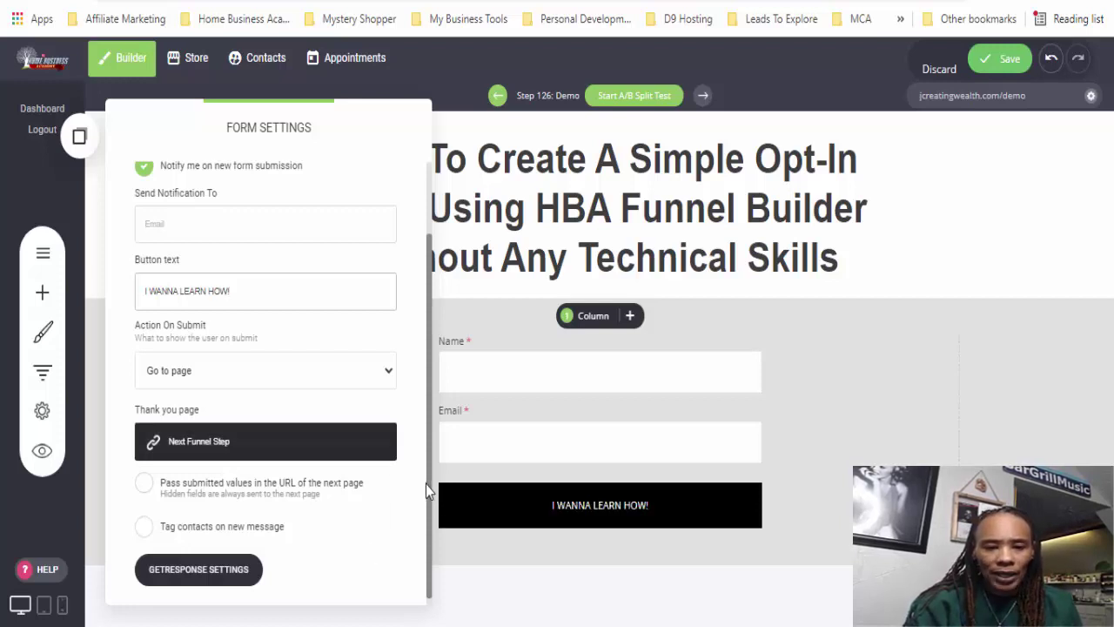
- Scroll down the Form Settings, then close the panel to show the full page
{"action": "scroll", "coordinate": [429, 507], "scroll_direction": "down", "scroll_amount": 1}
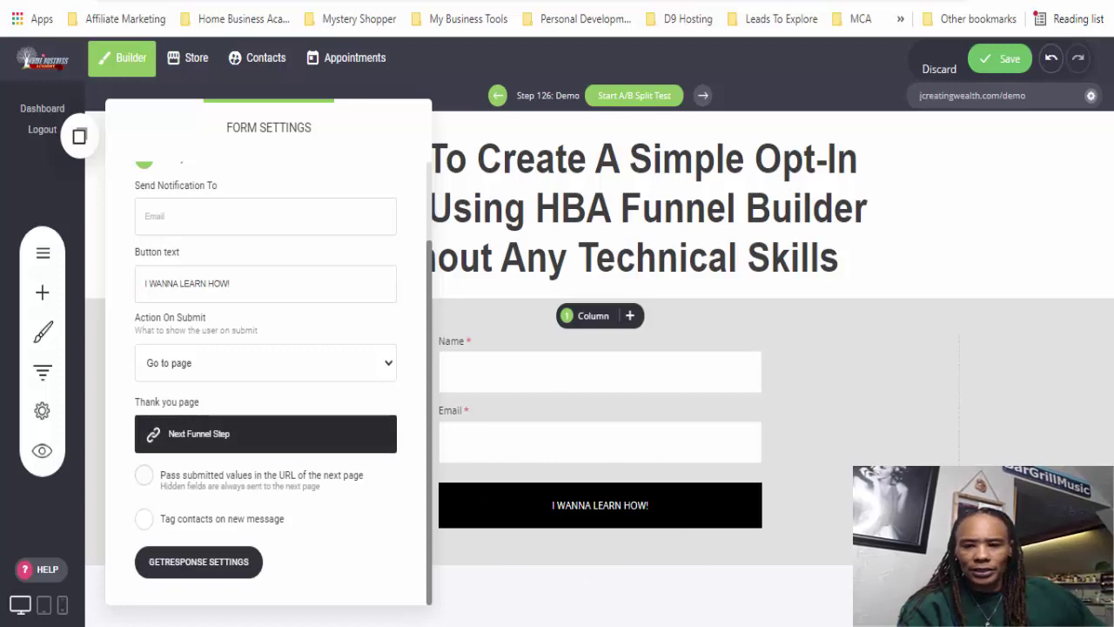
{"action": "left_click", "coordinate": [902, 461]}
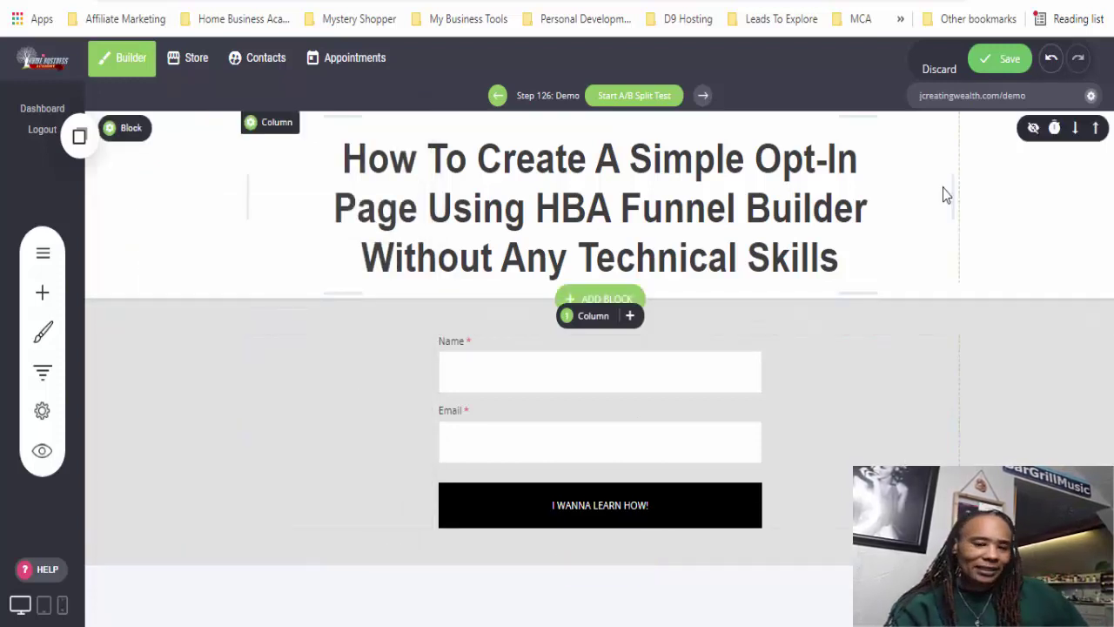
- Set the headline block's background color to pale yellow F8F383
{"action": "mouse_move", "coordinate": [119, 329]}
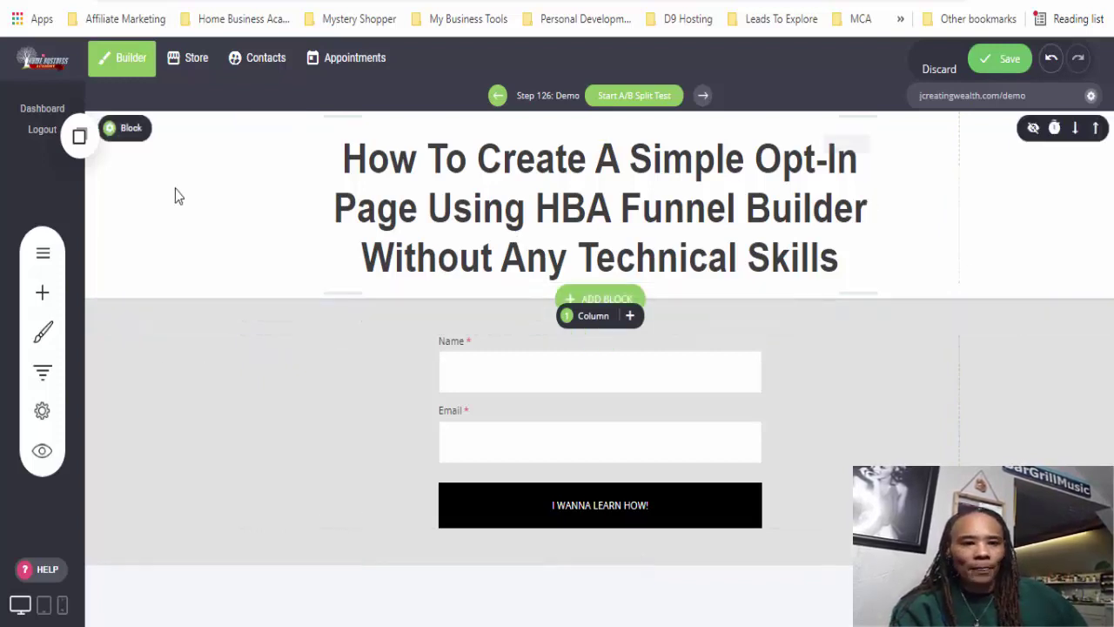
{"action": "left_click", "coordinate": [110, 135]}
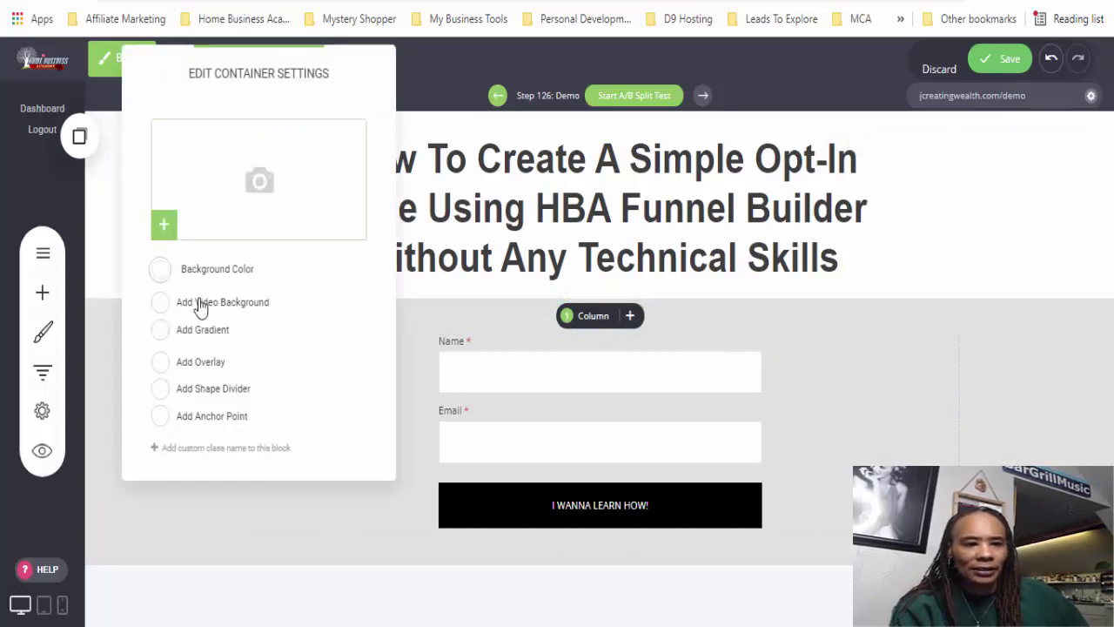
{"action": "left_click", "coordinate": [159, 269]}
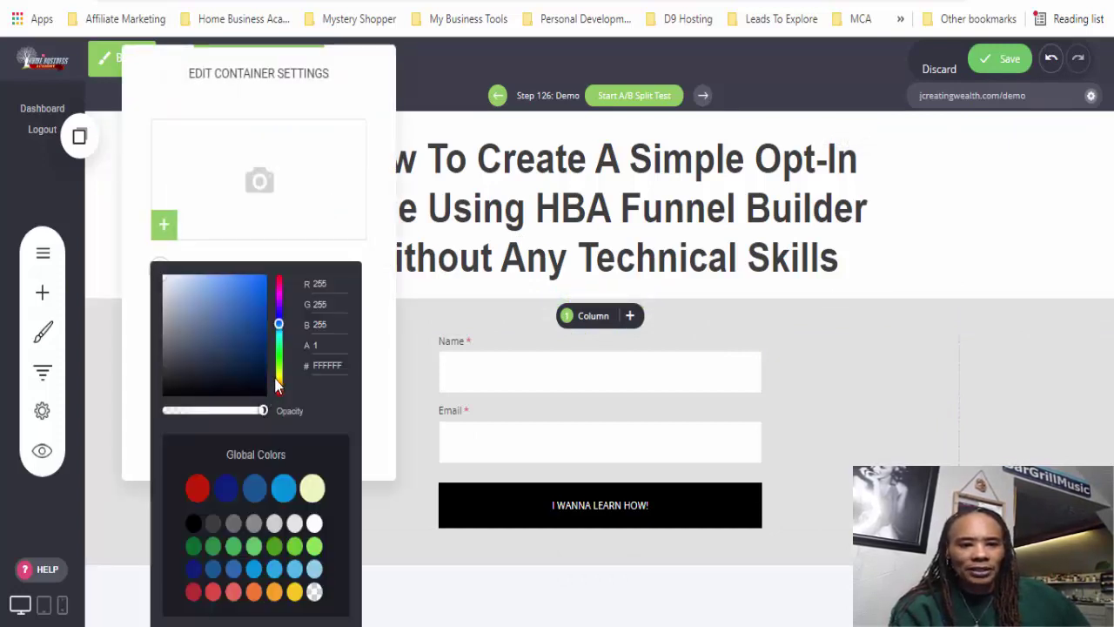
{"action": "left_click", "coordinate": [278, 378]}
{"action": "left_click", "coordinate": [259, 301]}
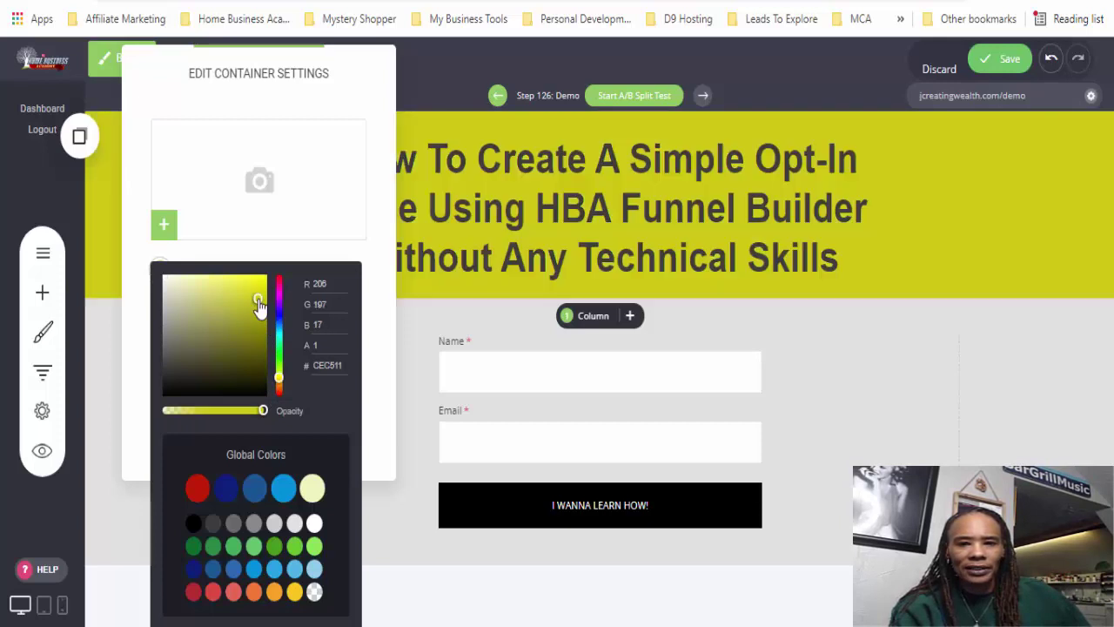
{"action": "left_click_drag", "start_coordinate": [259, 301], "coordinate": [214, 288]}
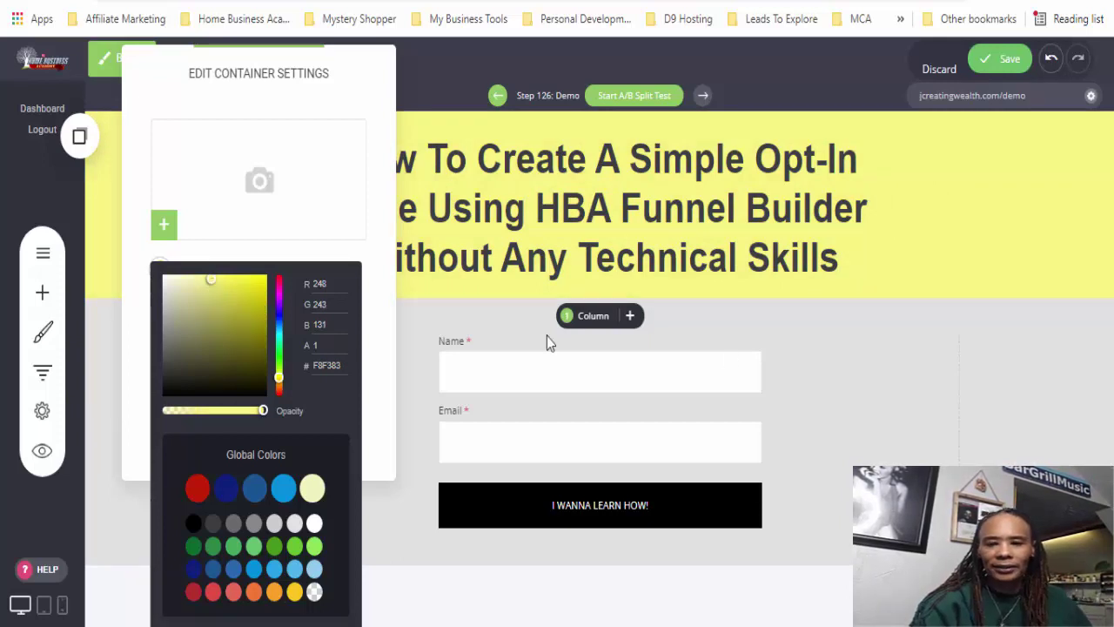
{"action": "left_click", "coordinate": [941, 382]}
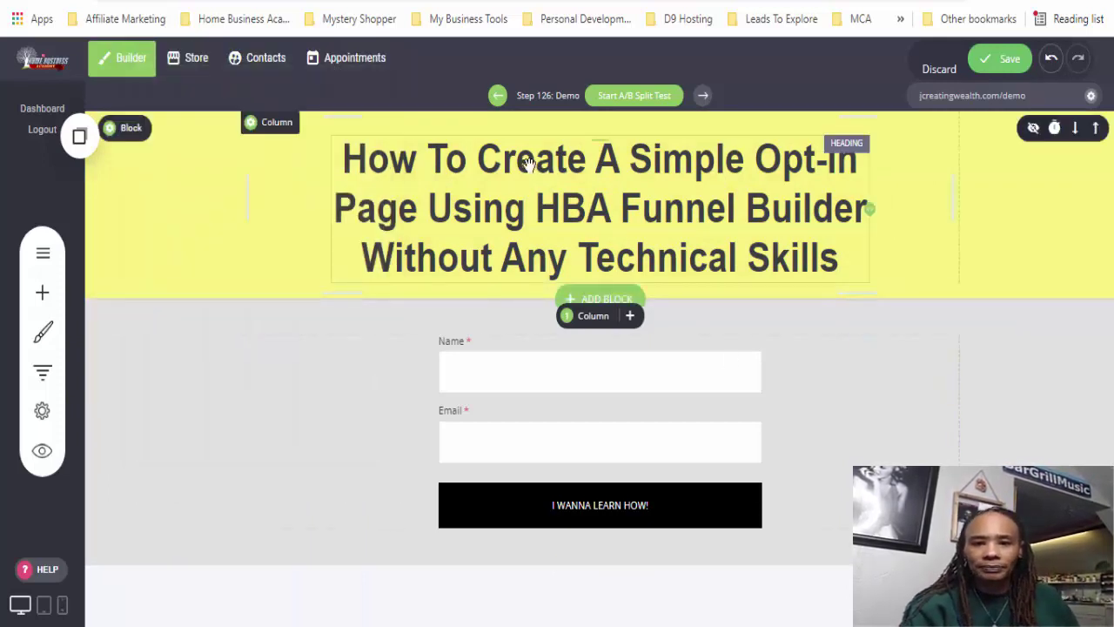
- Color the headline words 'Create A Simple' red
{"action": "left_click", "coordinate": [496, 163]}
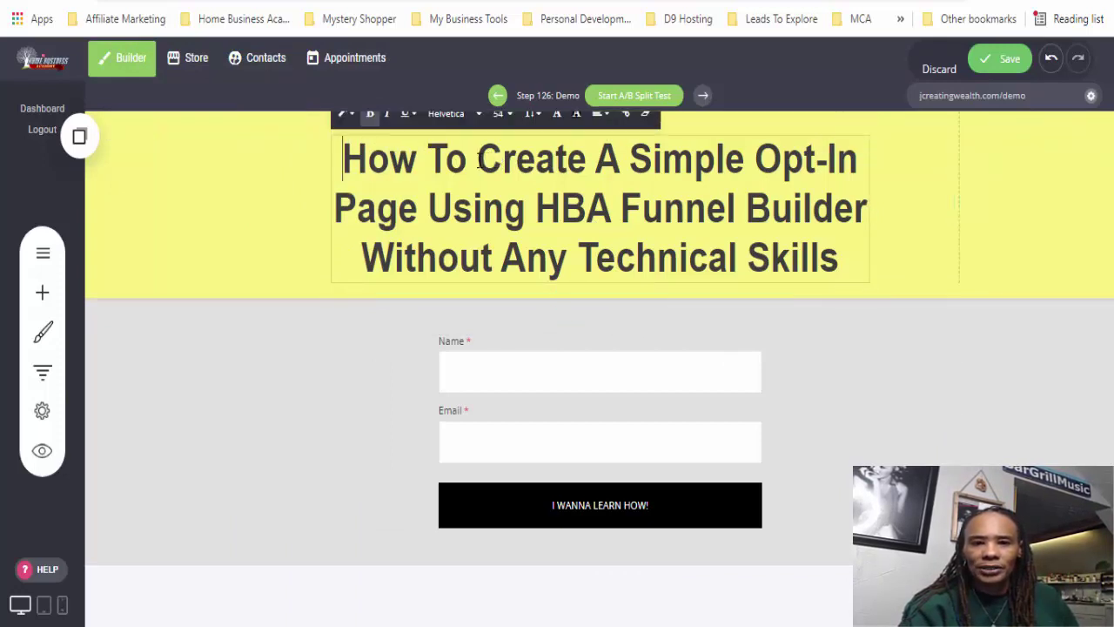
{"action": "left_click_drag", "start_coordinate": [500, 159], "coordinate": [748, 157]}
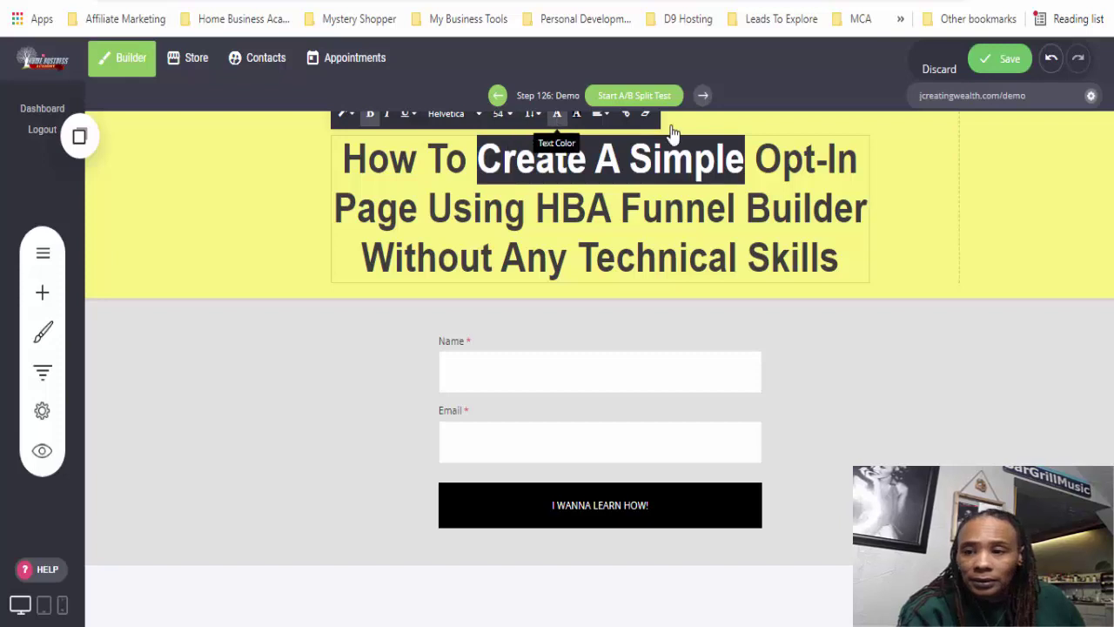
{"action": "left_click", "coordinate": [558, 118]}
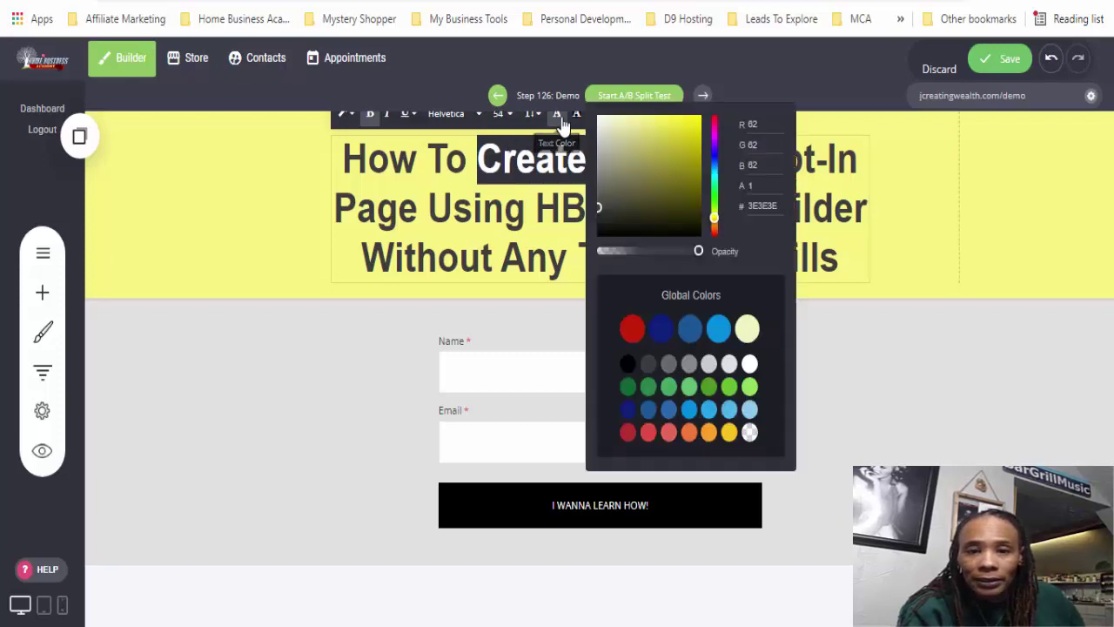
{"action": "left_click", "coordinate": [629, 328]}
{"action": "left_click", "coordinate": [202, 309]}
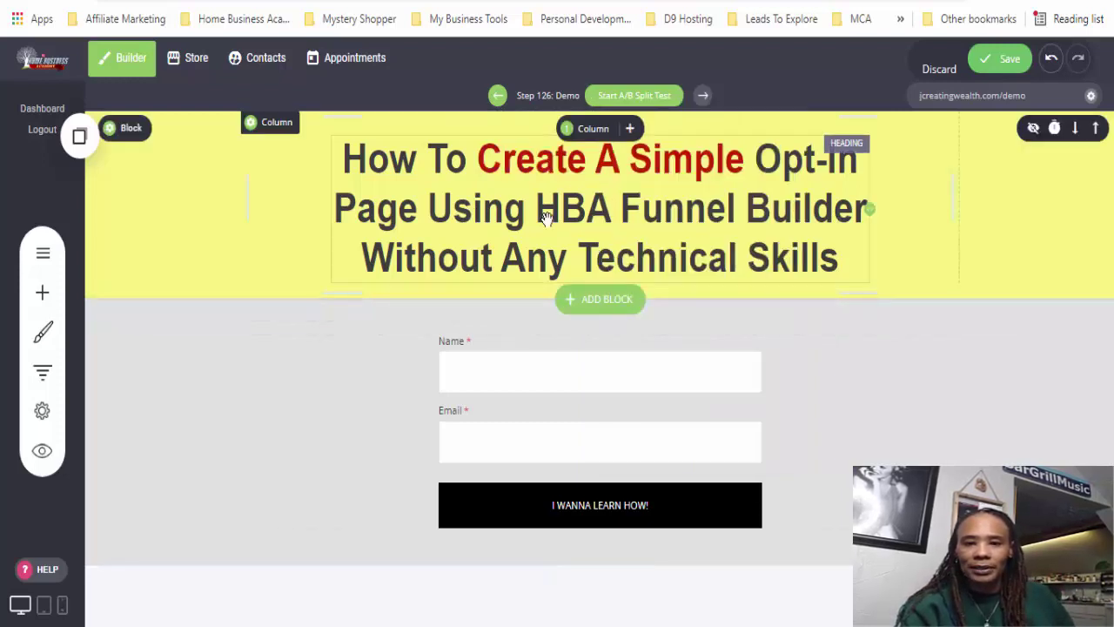
- Color 'Without Any Technical Skills' red and widen the headline to about 935px so it rewraps
{"action": "left_click", "coordinate": [376, 252]}
{"action": "left_click", "coordinate": [384, 254]}
{"action": "left_click_drag", "start_coordinate": [362, 257], "coordinate": [837, 258]}
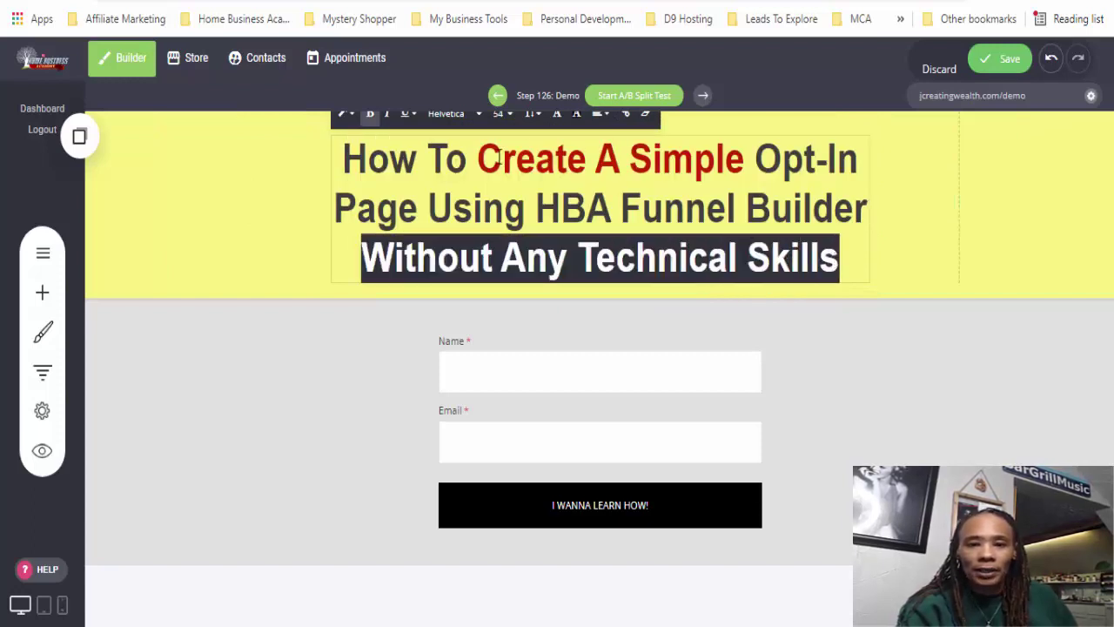
{"action": "left_click", "coordinate": [557, 122]}
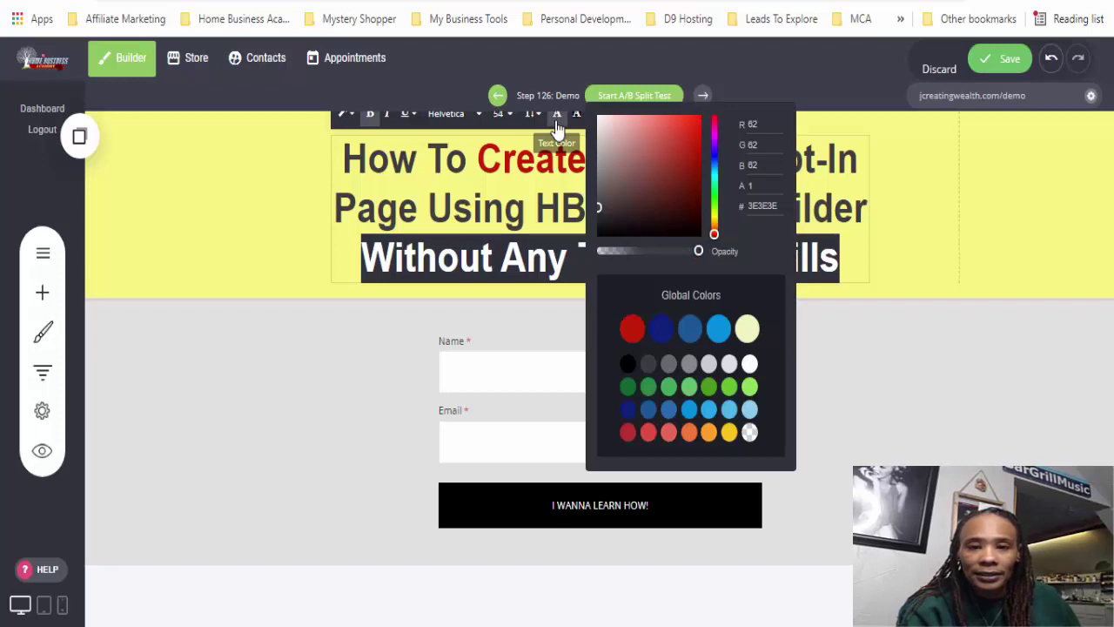
{"action": "left_click", "coordinate": [632, 329]}
{"action": "left_click", "coordinate": [969, 444]}
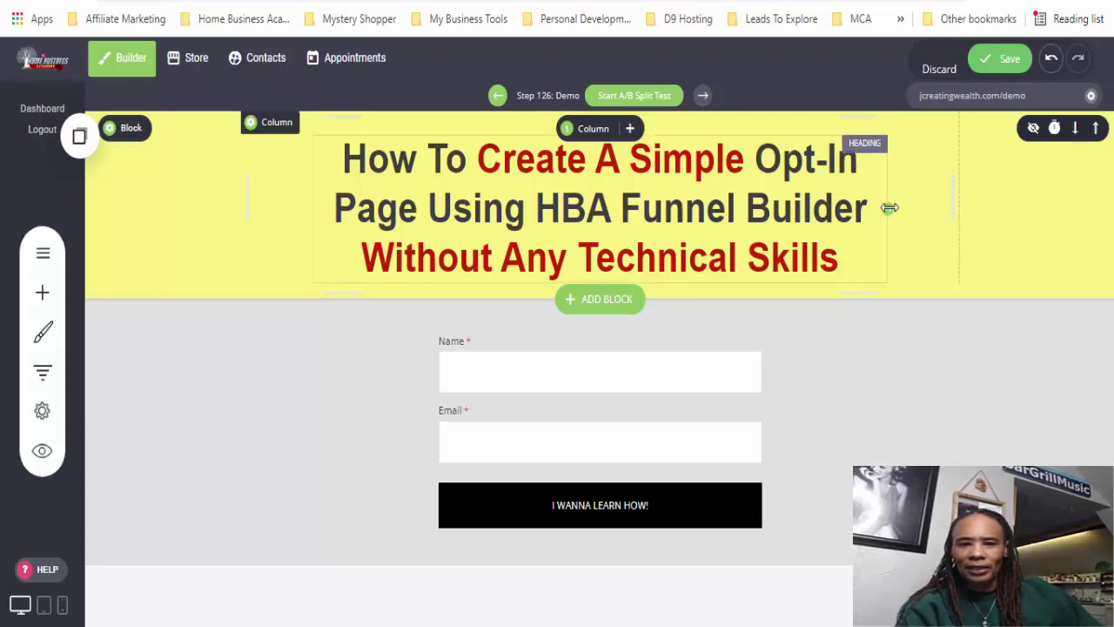
{"action": "left_click_drag", "start_coordinate": [905, 206], "coordinate": [914, 207]}
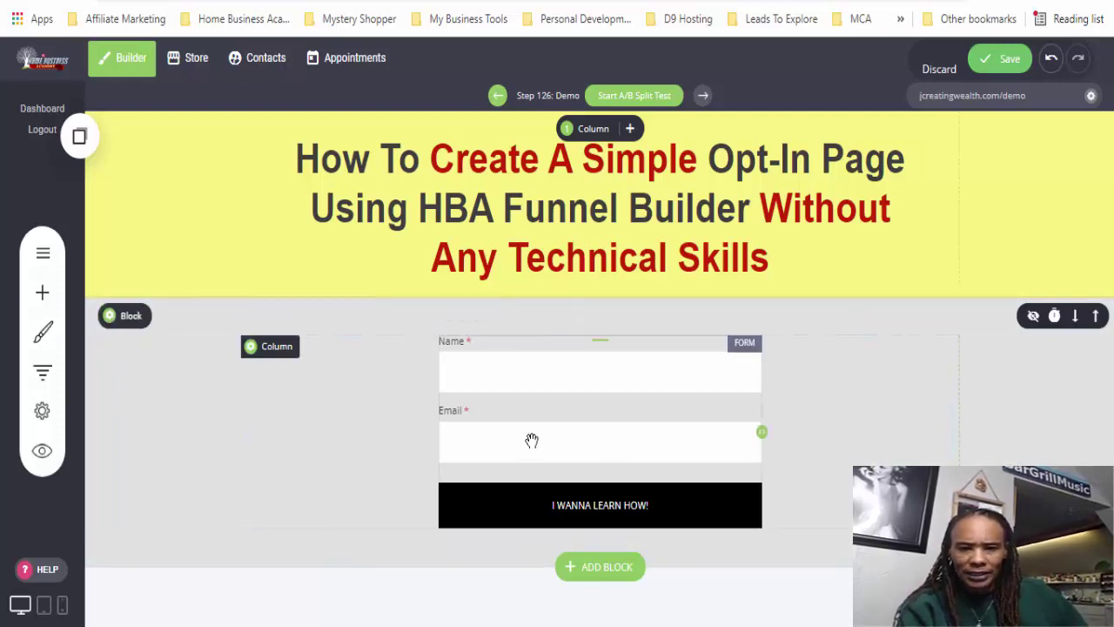
- Open the opt-in form's Labels and Fields Style settings
{"action": "left_click", "coordinate": [599, 417]}
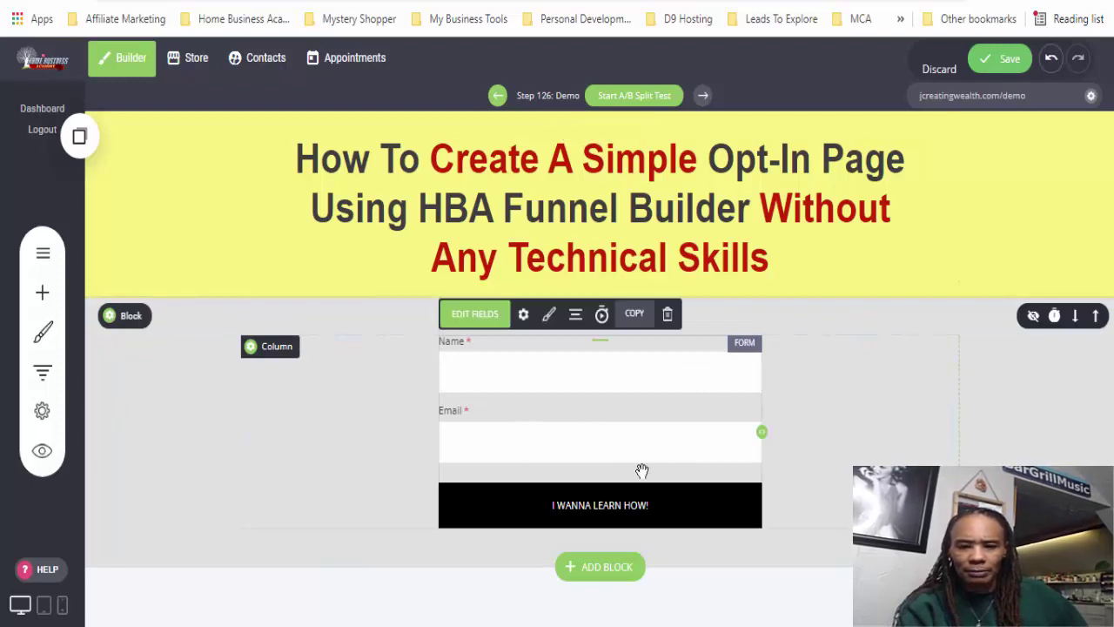
{"action": "left_click", "coordinate": [523, 315]}
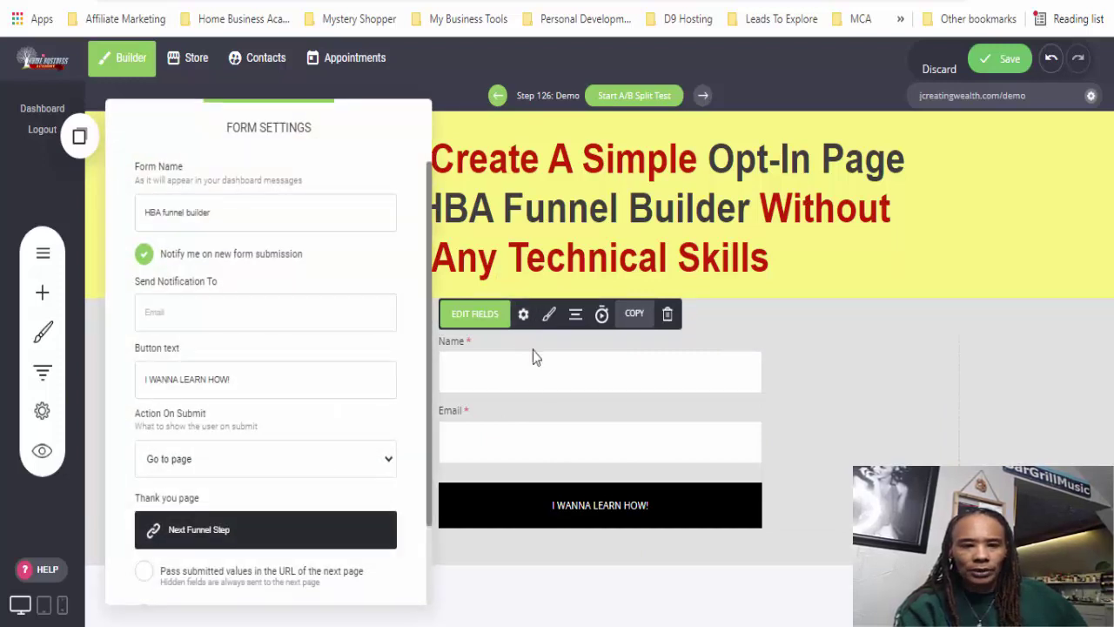
{"action": "left_click", "coordinate": [548, 390]}
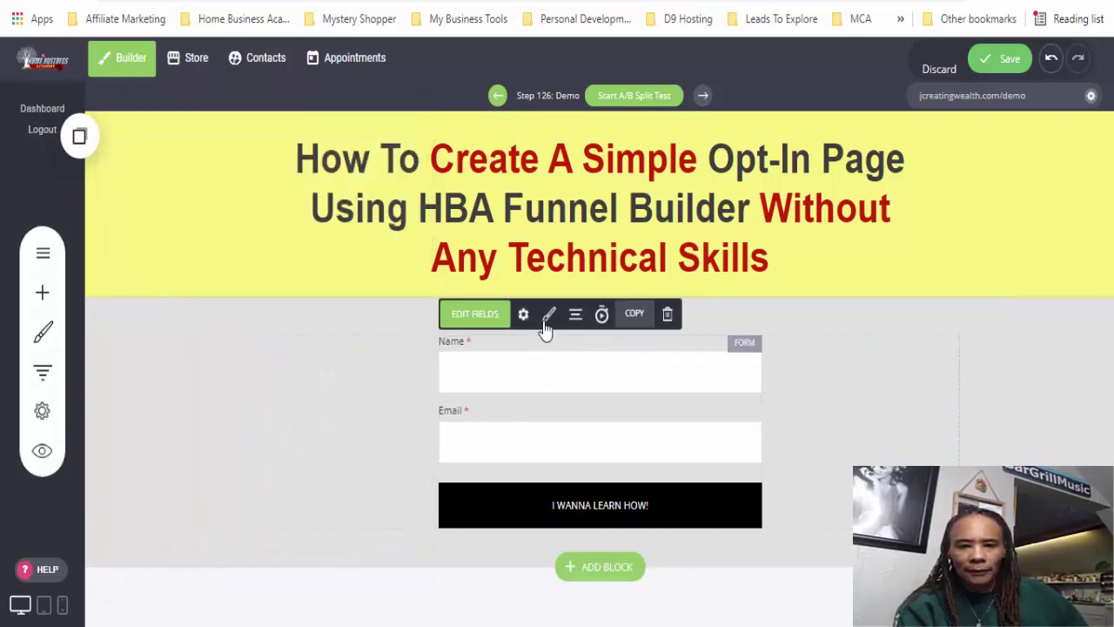
{"action": "left_click", "coordinate": [545, 318]}
{"action": "mouse_move", "coordinate": [933, 294]}
{"action": "left_mouse_down"}
{"action": "mouse_move", "coordinate": [306, 178]}
{"action": "mouse_move", "coordinate": [254, 130]}
{"action": "mouse_move", "coordinate": [261, 120]}
{"action": "left_mouse_up"}
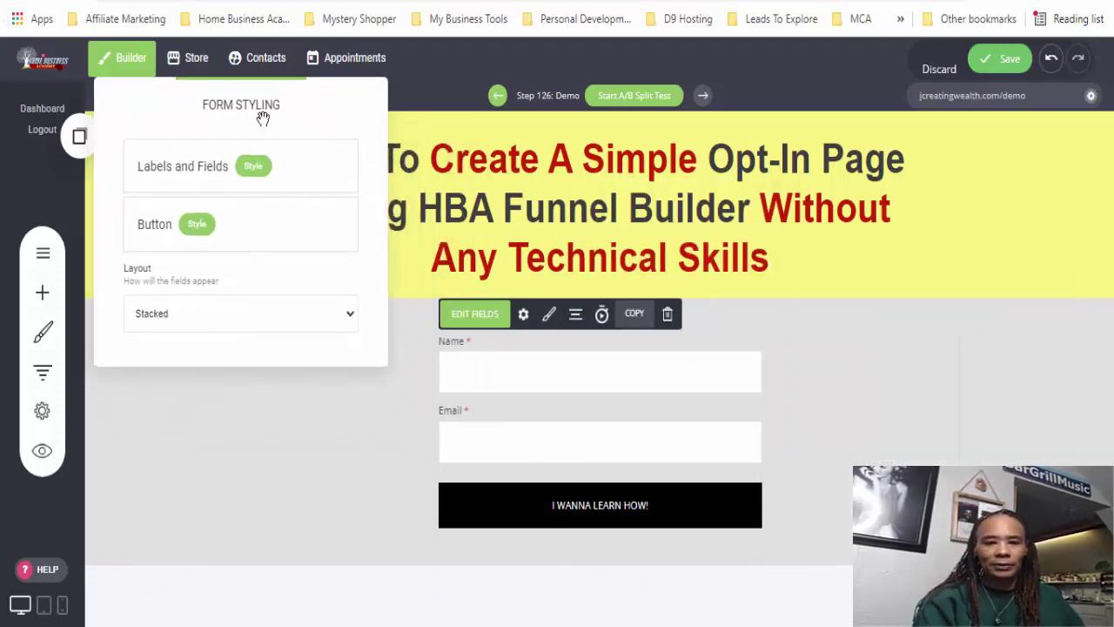
{"action": "left_click", "coordinate": [246, 169]}
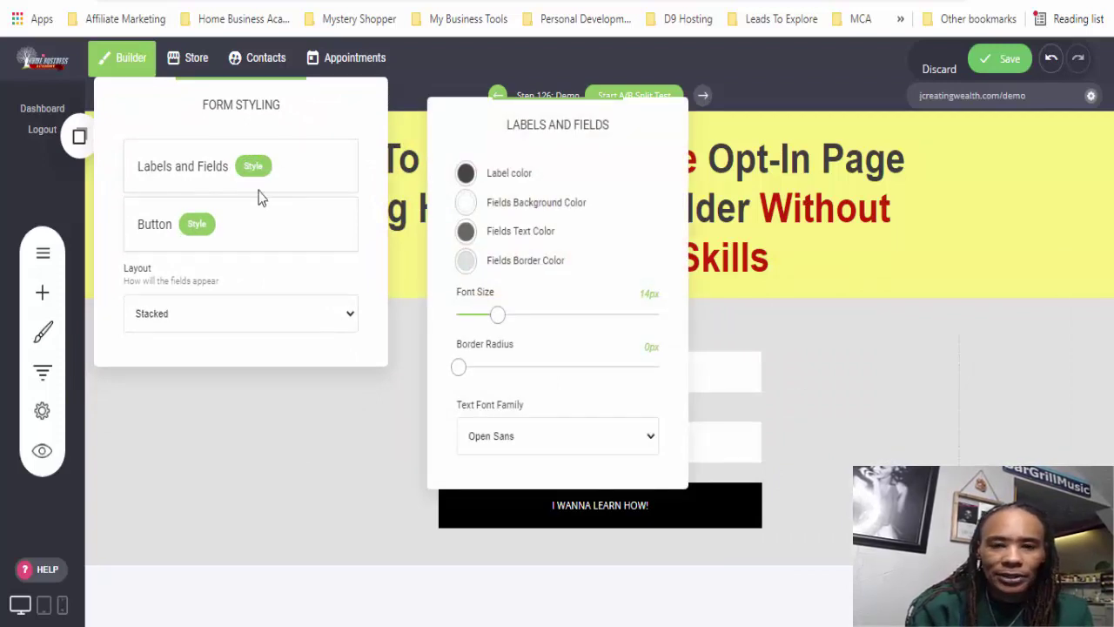
{"action": "left_click_drag", "start_coordinate": [529, 120], "coordinate": [894, 81]}
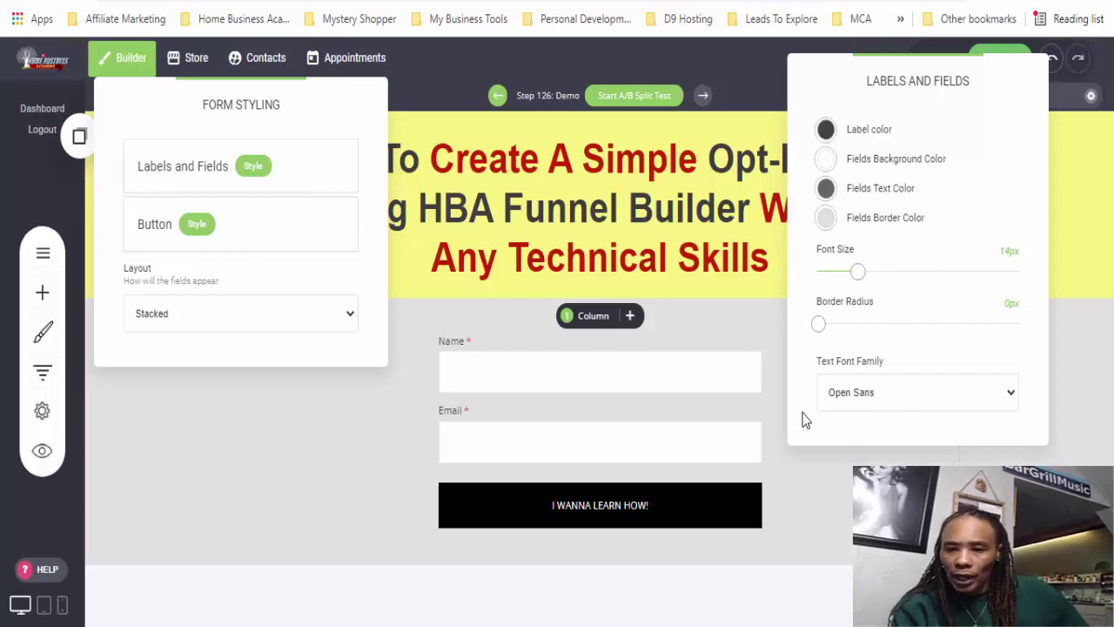
- Keep Open Sans with 0px corners and raise label and field font size from 14px to 22px
{"action": "left_click", "coordinate": [1010, 393]}
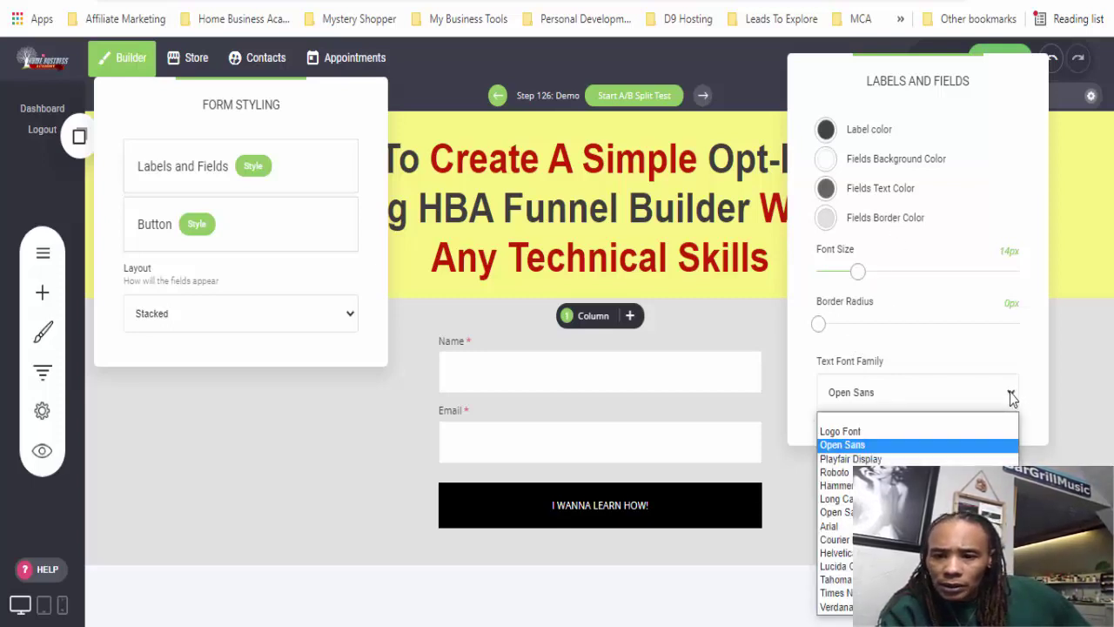
{"action": "left_click", "coordinate": [880, 450]}
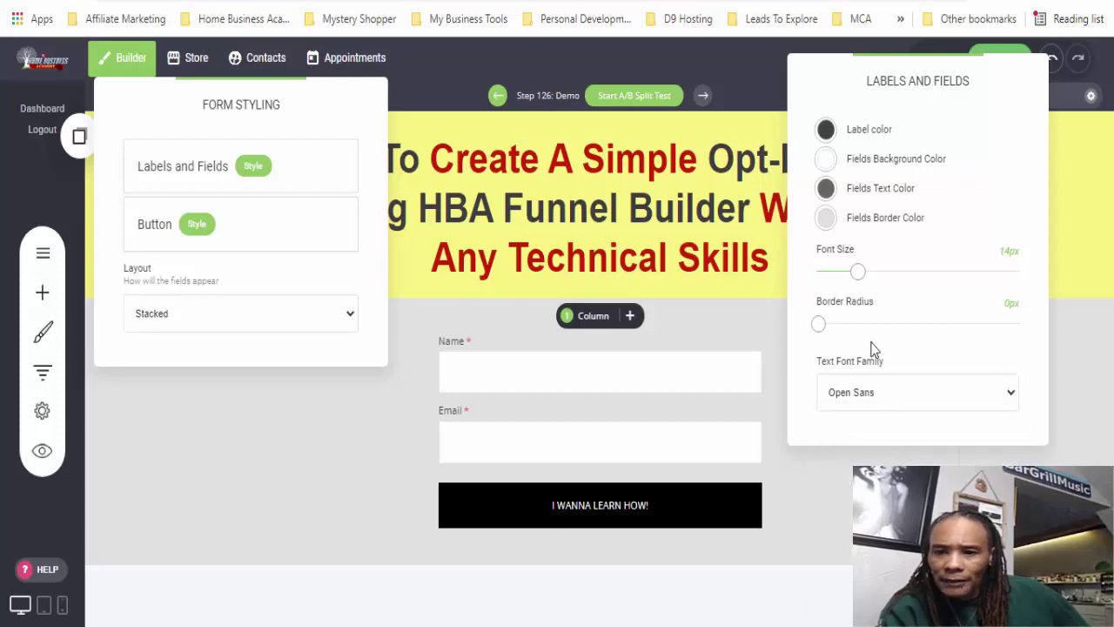
{"action": "left_click_drag", "start_coordinate": [818, 328], "coordinate": [803, 333]}
{"action": "left_click_drag", "start_coordinate": [858, 272], "coordinate": [883, 272]}
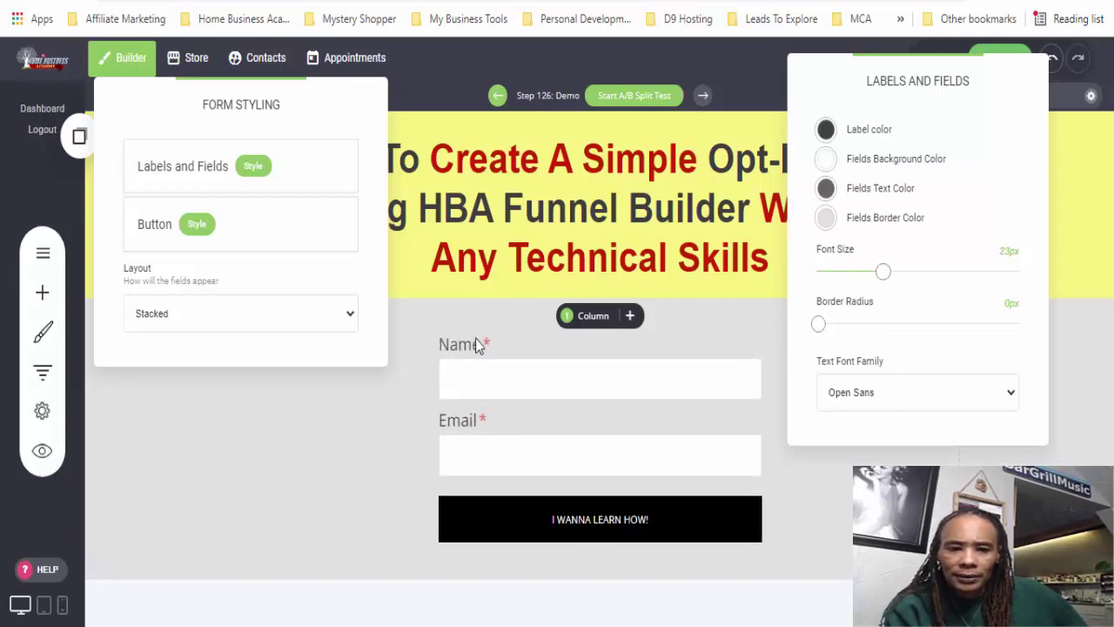
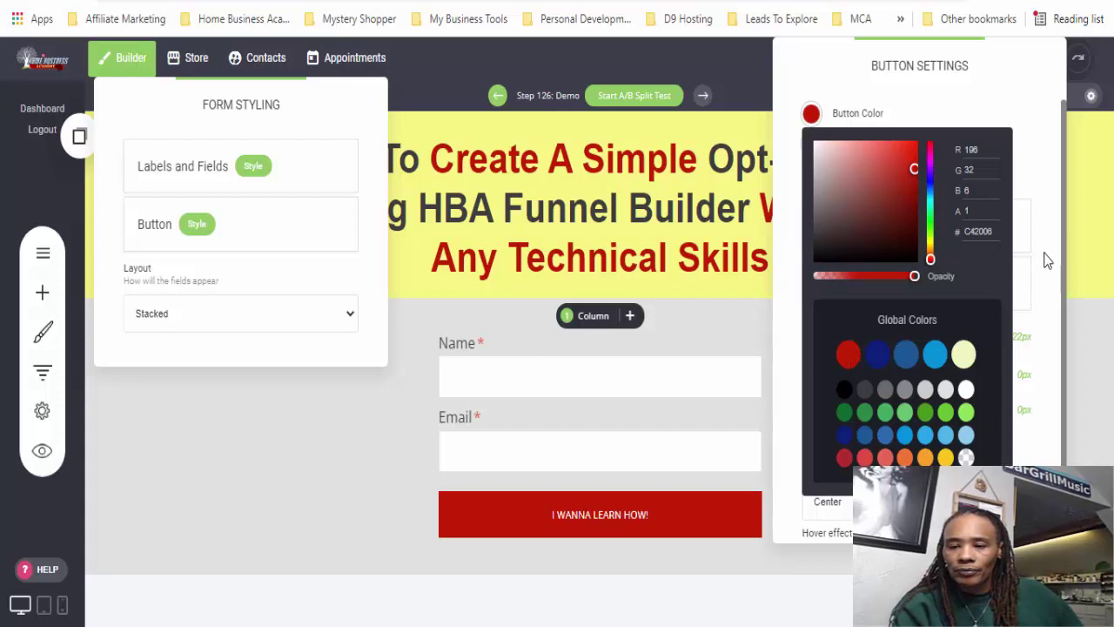
- Give the red submit button 17px rounded corners and a 4px black border
{"action": "left_click", "coordinate": [1047, 260]}
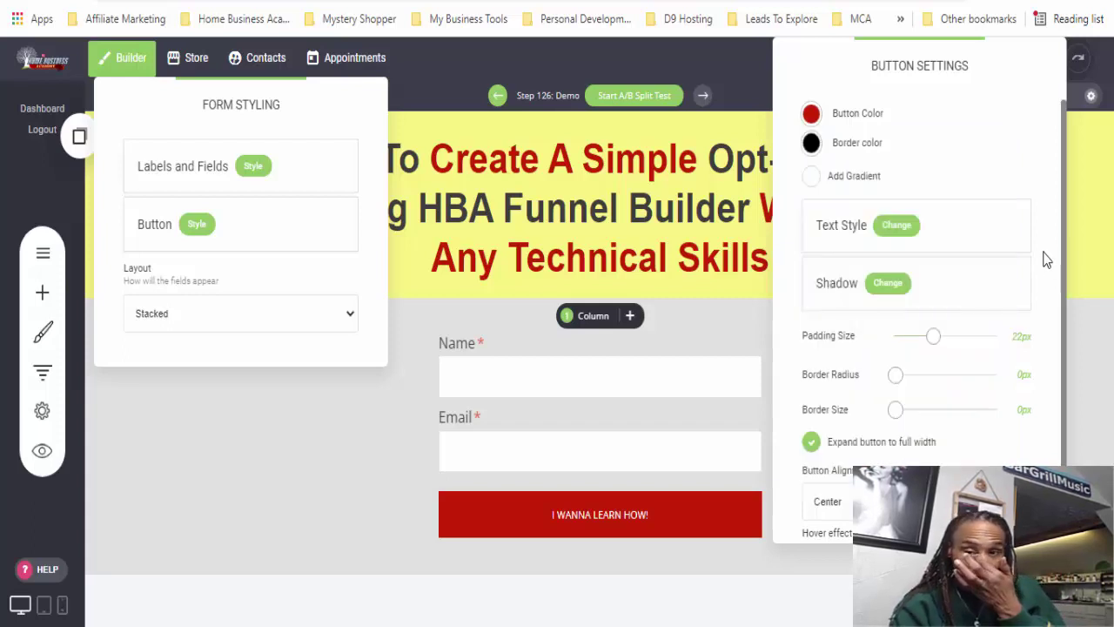
{"action": "left_click", "coordinate": [811, 145]}
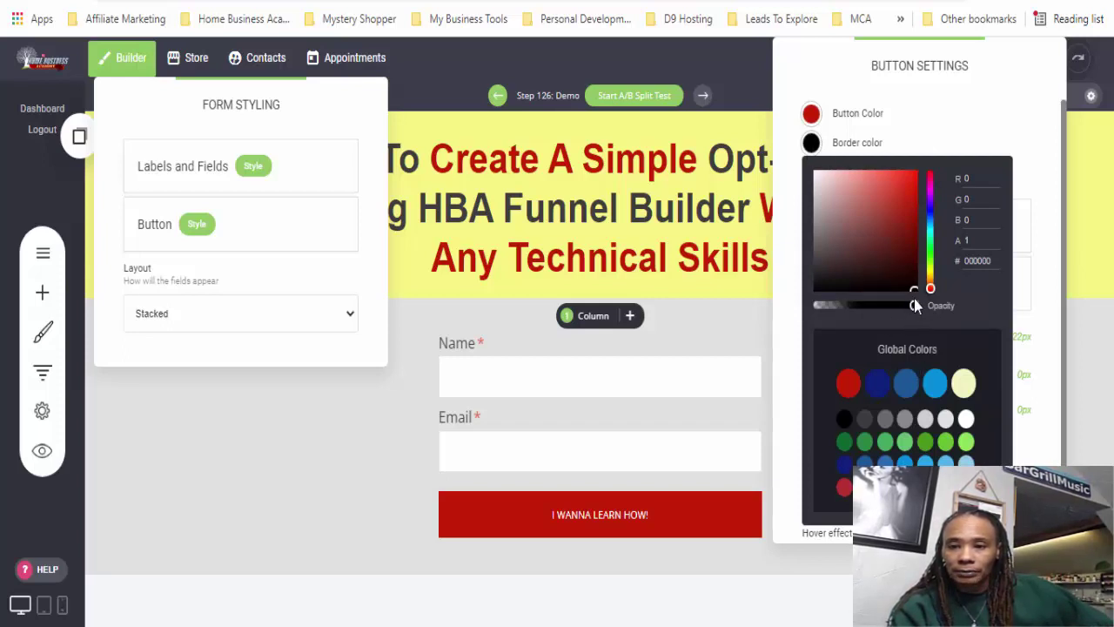
{"action": "left_click", "coordinate": [812, 145]}
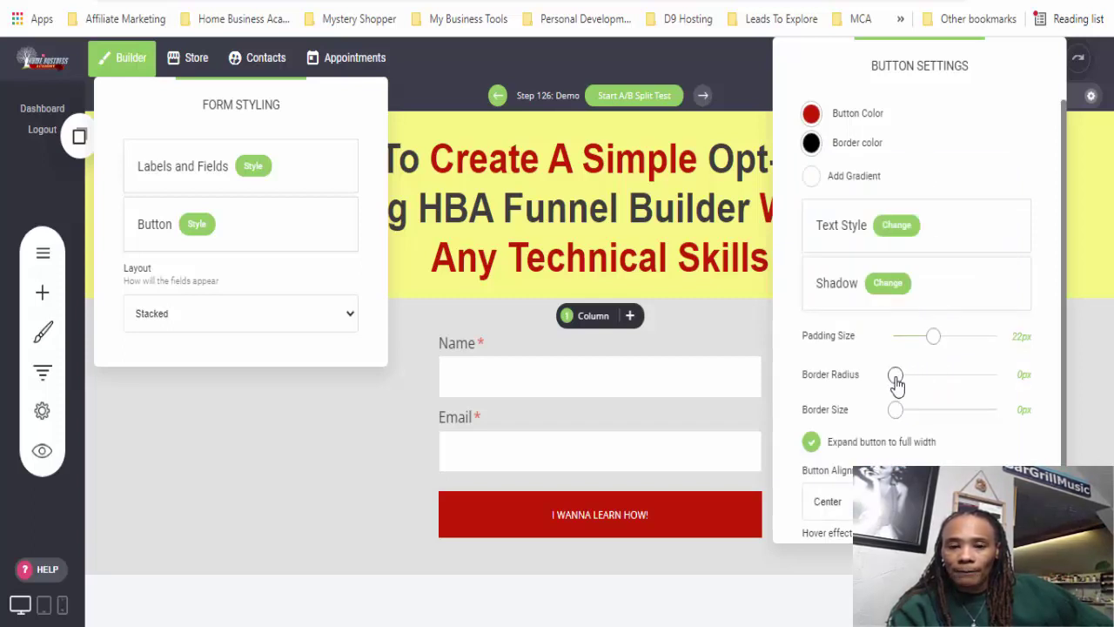
{"action": "left_click_drag", "start_coordinate": [896, 385], "coordinate": [931, 386]}
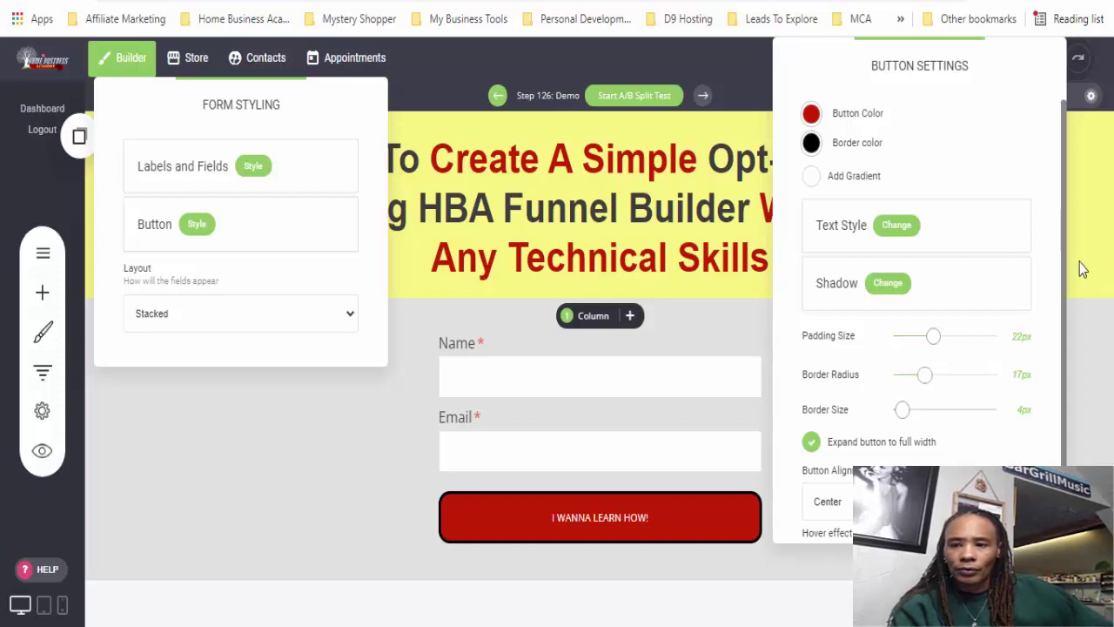
{"action": "left_click_drag", "start_coordinate": [1062, 267], "coordinate": [1064, 347]}
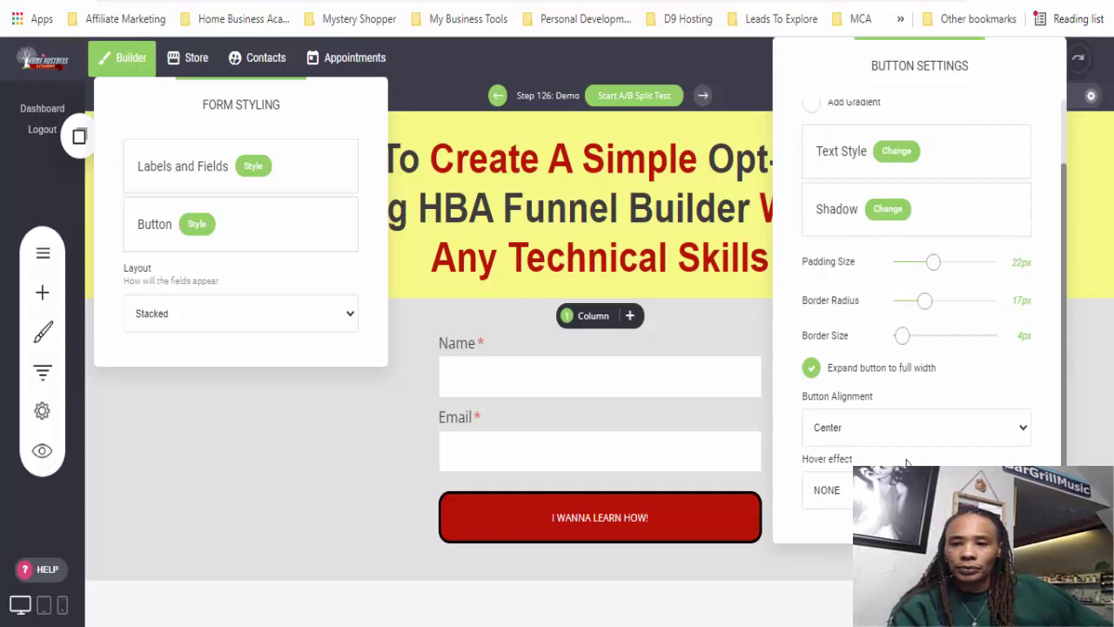
- Make the I WANNA LEARN HOW! label bold 27px Helvetica and close the button settings
{"action": "left_click", "coordinate": [897, 156]}
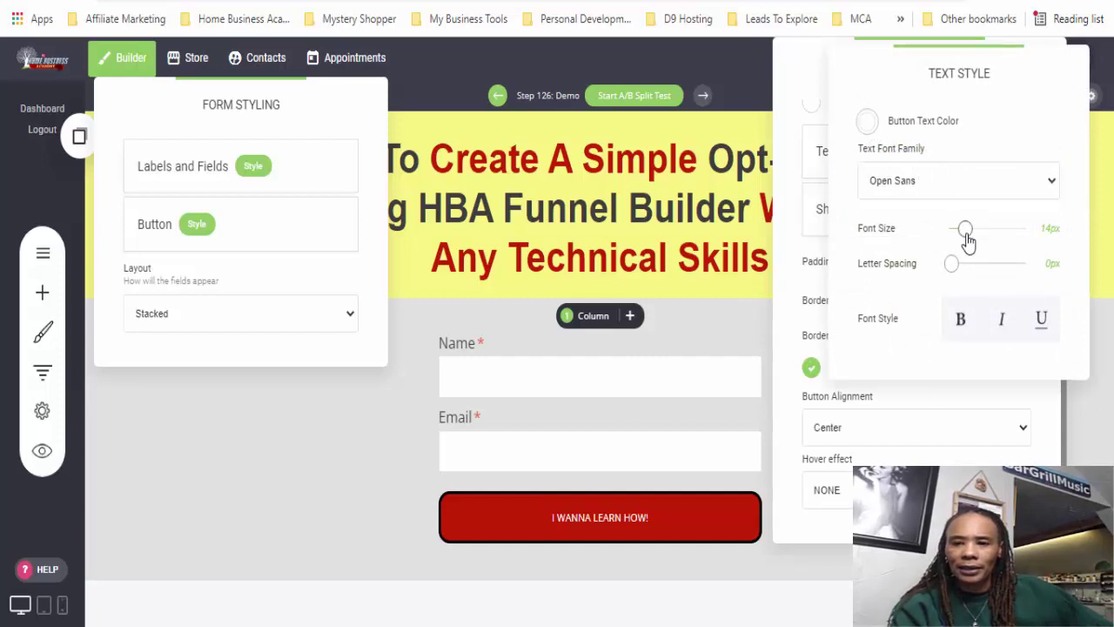
{"action": "left_click_drag", "start_coordinate": [969, 241], "coordinate": [981, 242]}
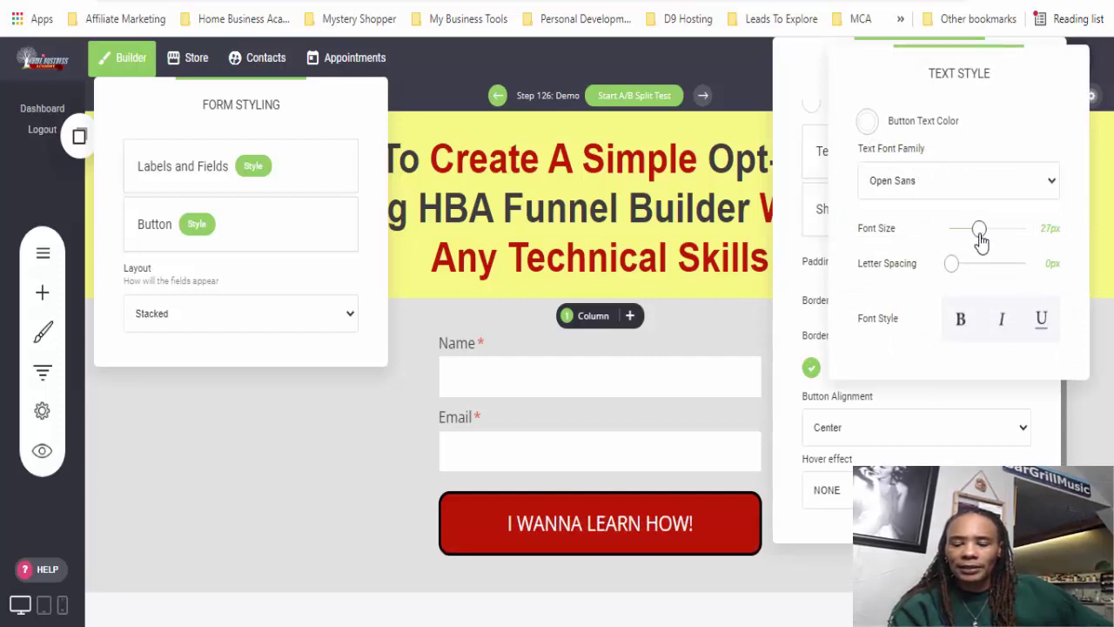
{"action": "left_click", "coordinate": [961, 324]}
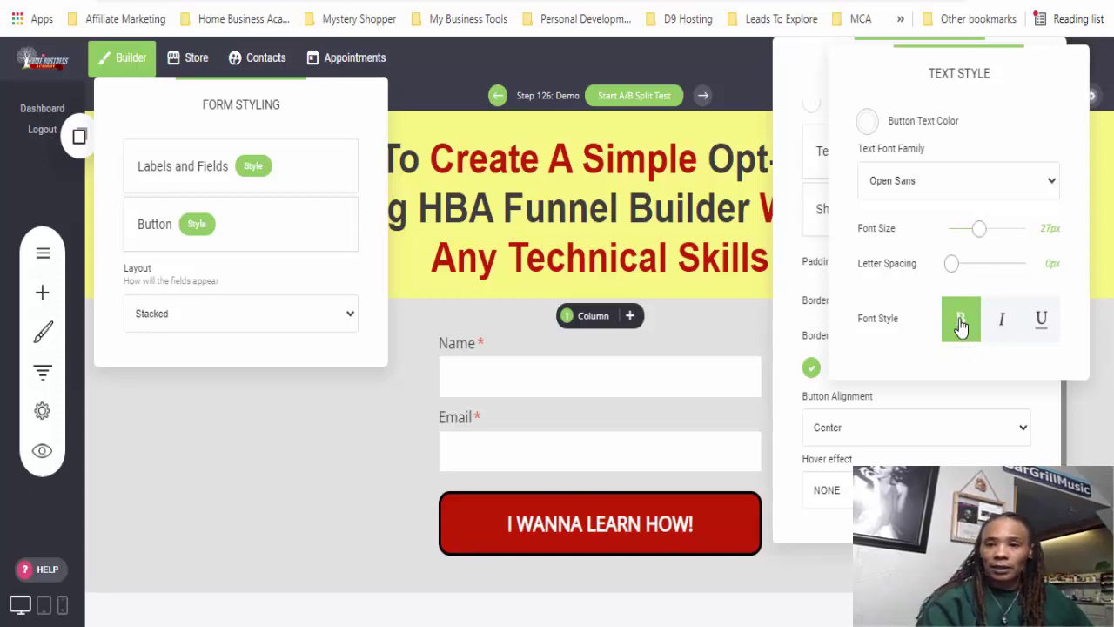
{"action": "left_click", "coordinate": [964, 183]}
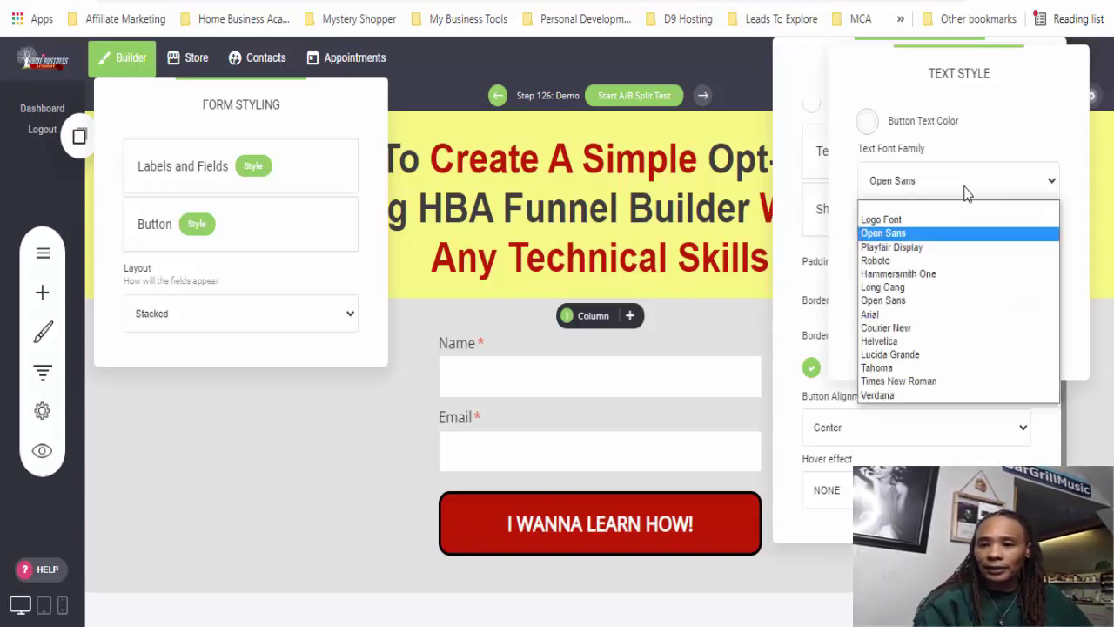
{"action": "left_click", "coordinate": [892, 341]}
{"action": "left_click", "coordinate": [333, 514]}
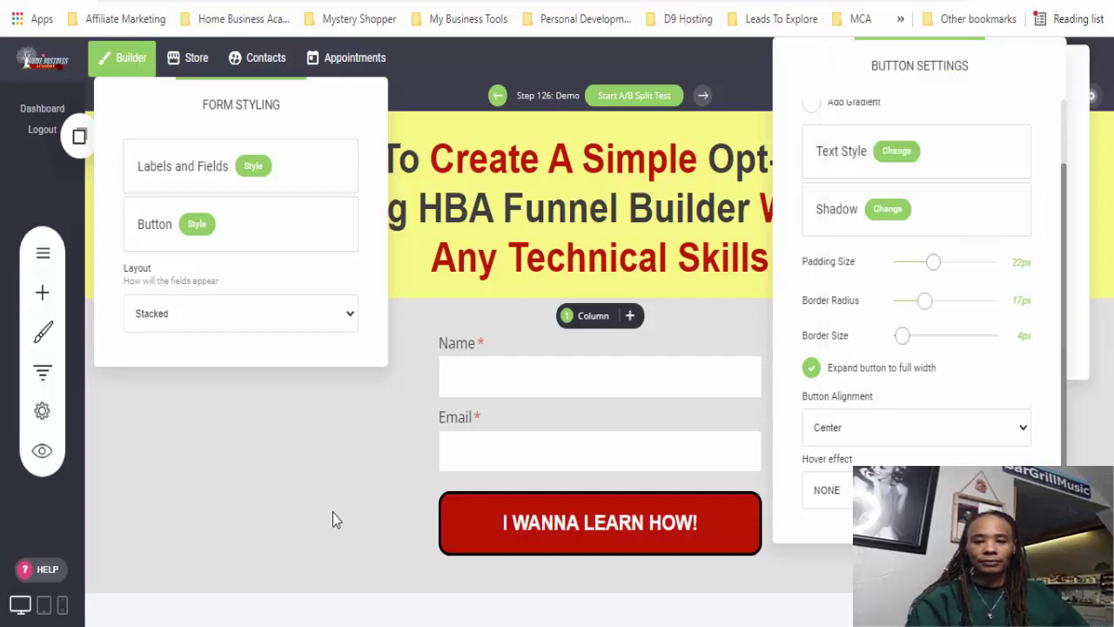
{"action": "left_click", "coordinate": [332, 513]}
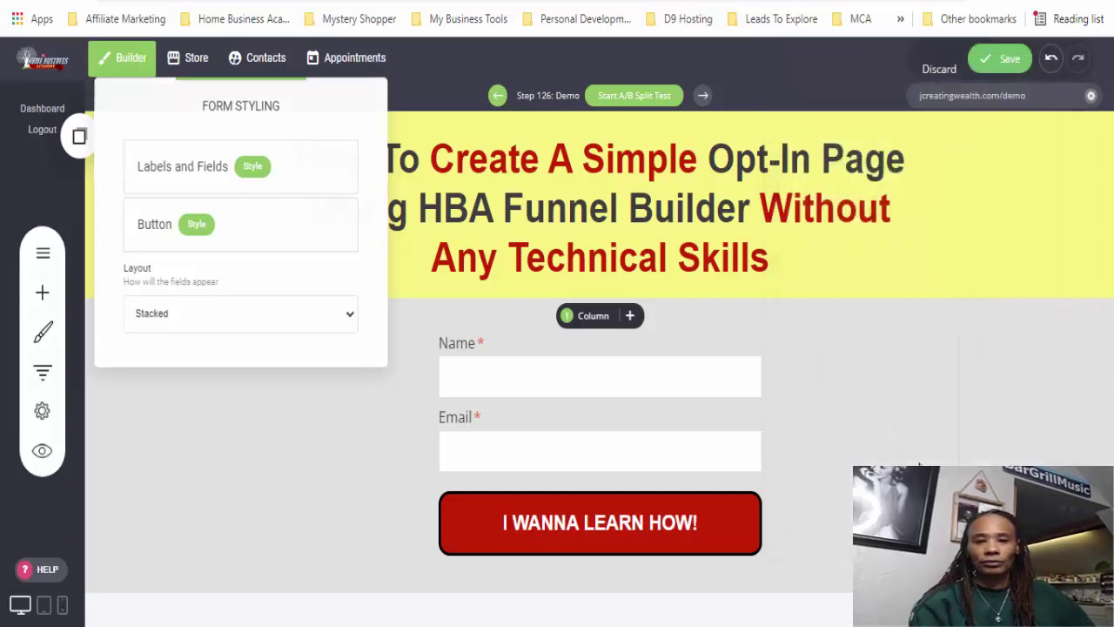
- Try pale yellow, white, green and blue as the form section's background colour
{"action": "left_click", "coordinate": [378, 431]}
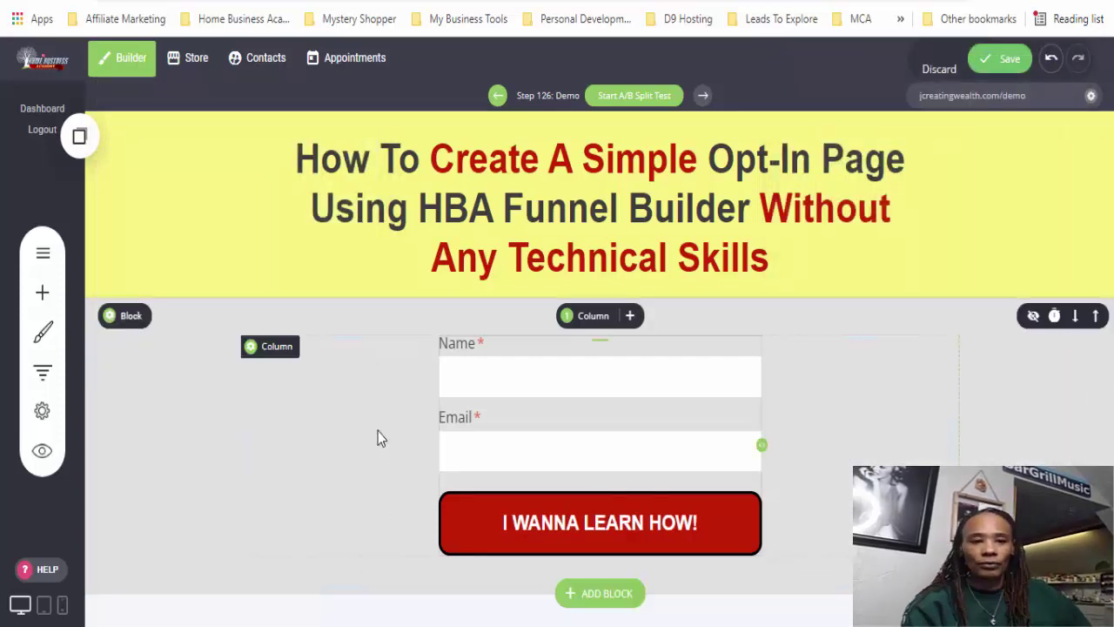
{"action": "left_click", "coordinate": [112, 324]}
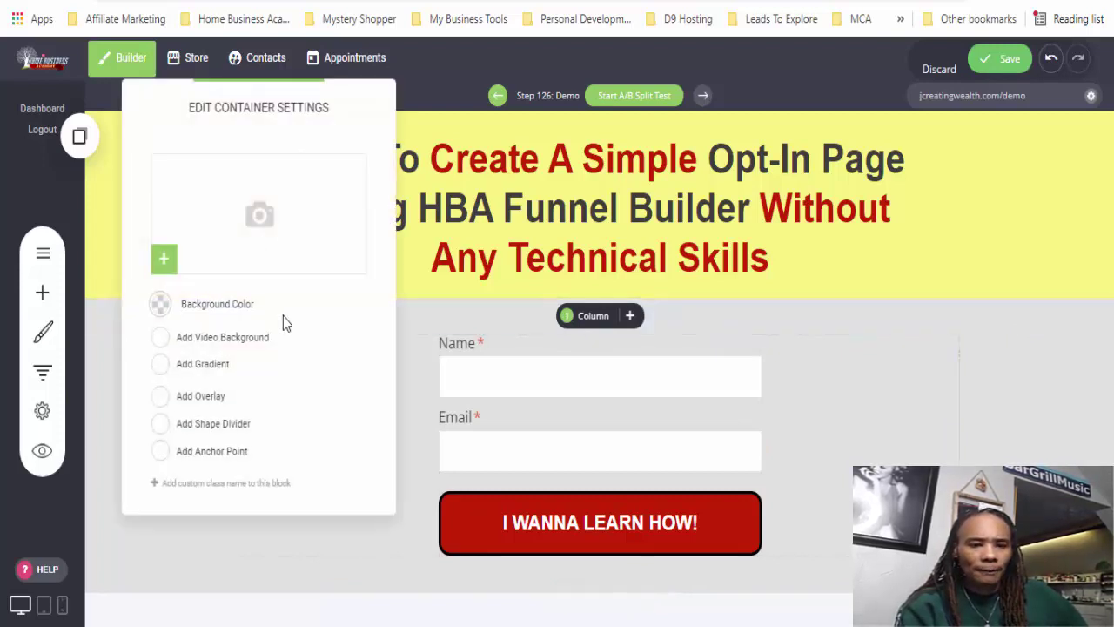
{"action": "left_click", "coordinate": [160, 305]}
{"action": "left_click", "coordinate": [312, 489]}
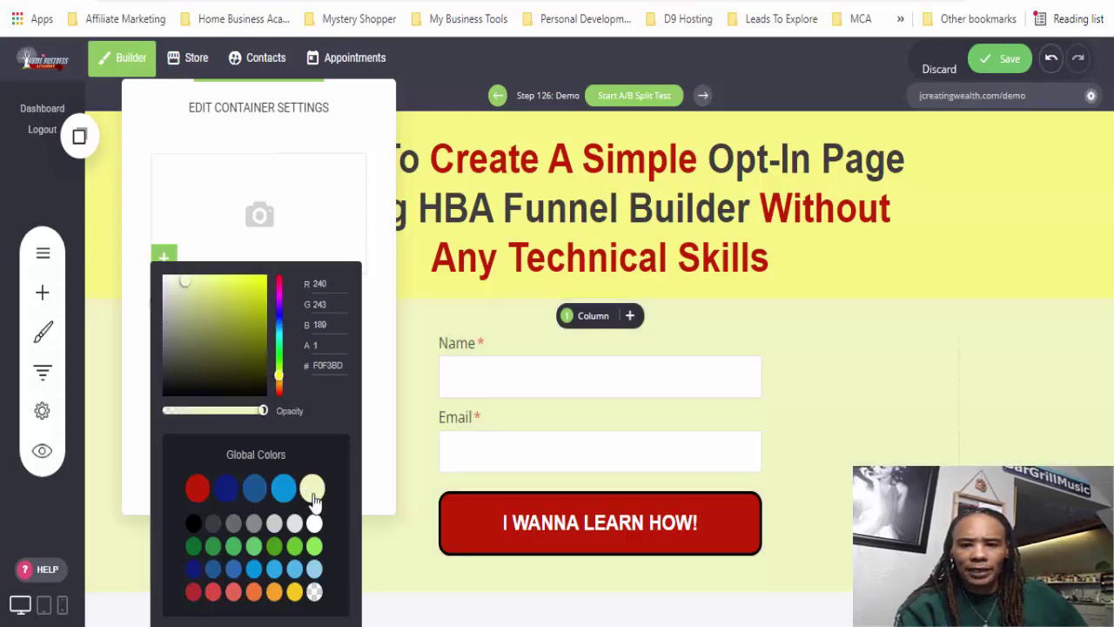
{"action": "left_click", "coordinate": [314, 523]}
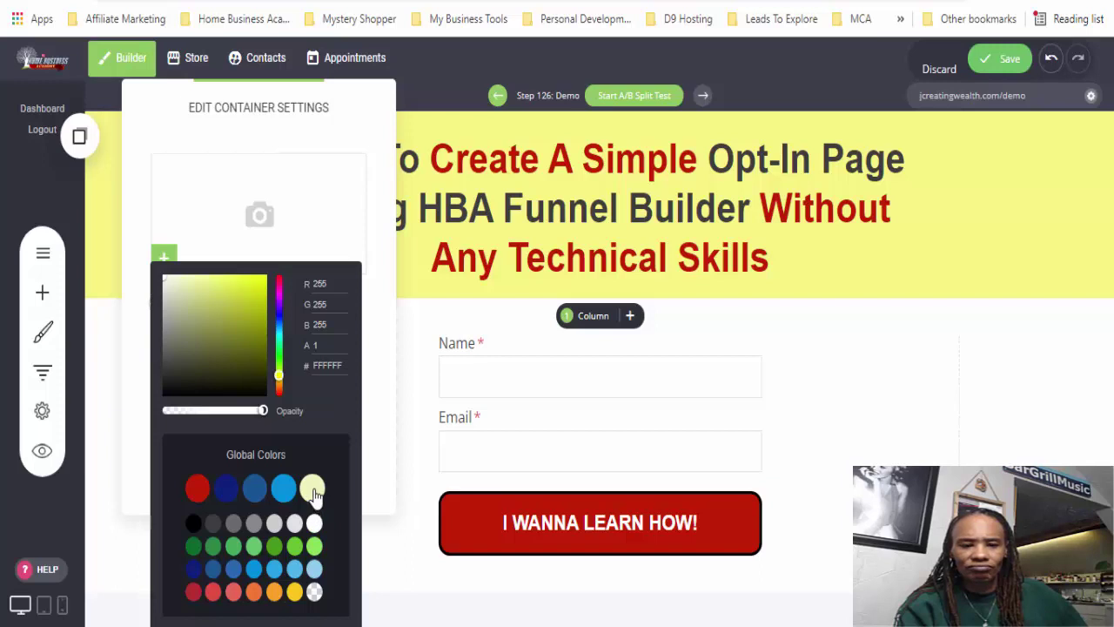
{"action": "left_click", "coordinate": [315, 546]}
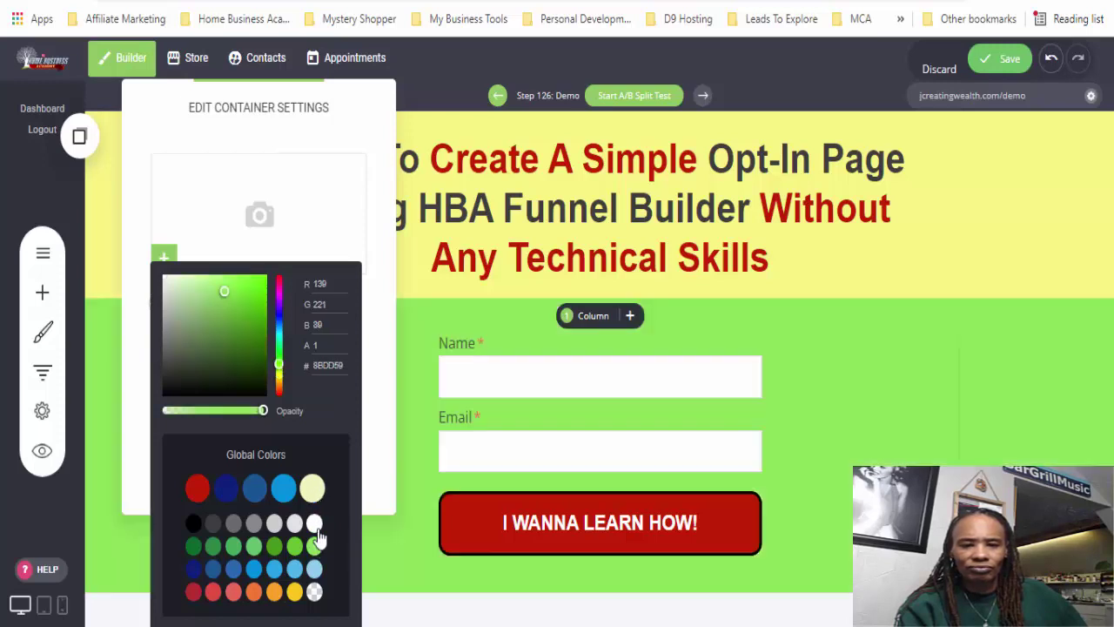
{"action": "left_click", "coordinate": [312, 489]}
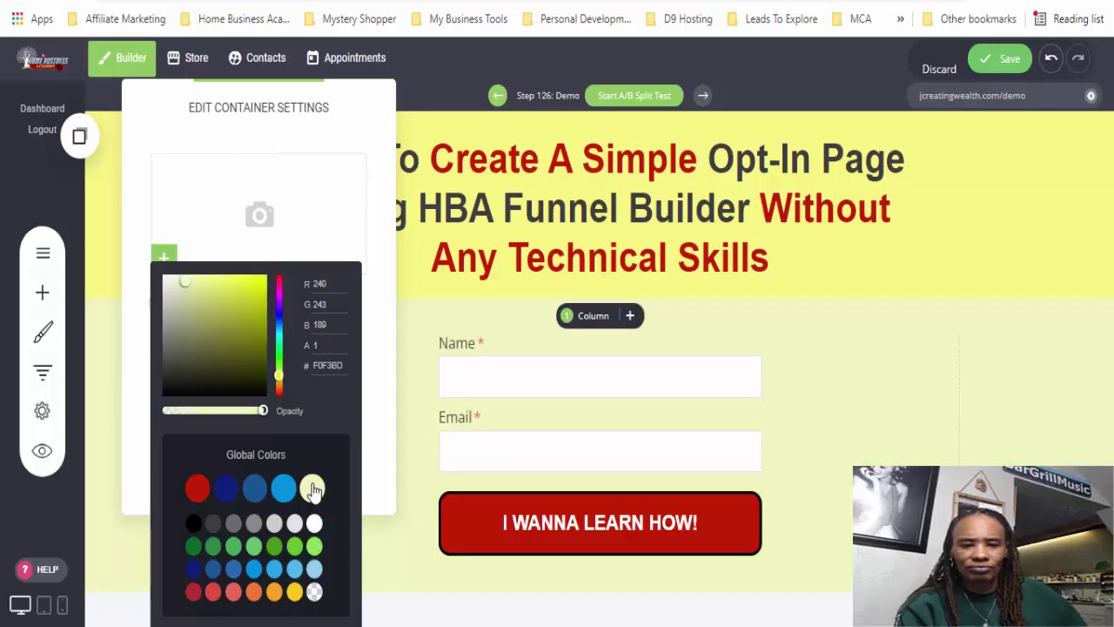
{"action": "left_click", "coordinate": [284, 491]}
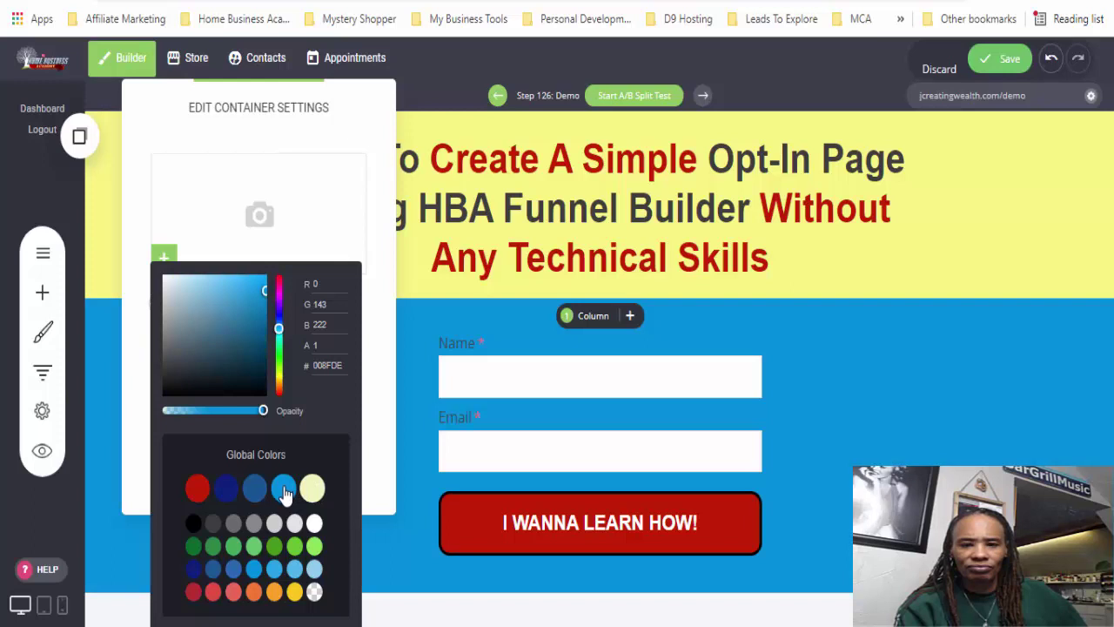
{"action": "left_click", "coordinate": [315, 524]}
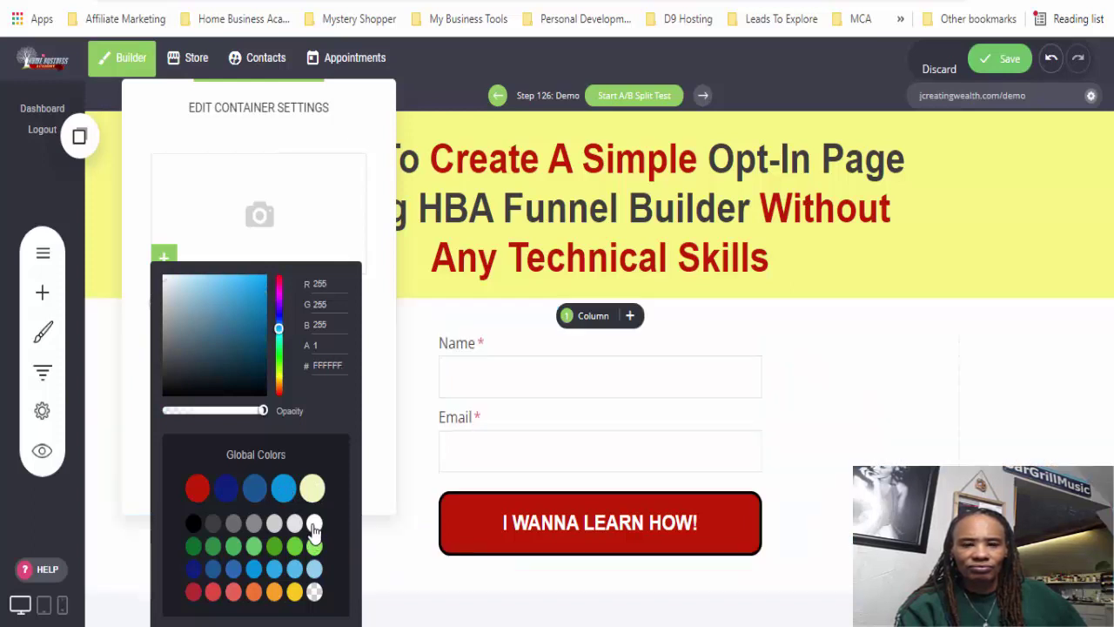
- Try orange shades for the section background, then settle on plain white
{"action": "left_click", "coordinate": [276, 593]}
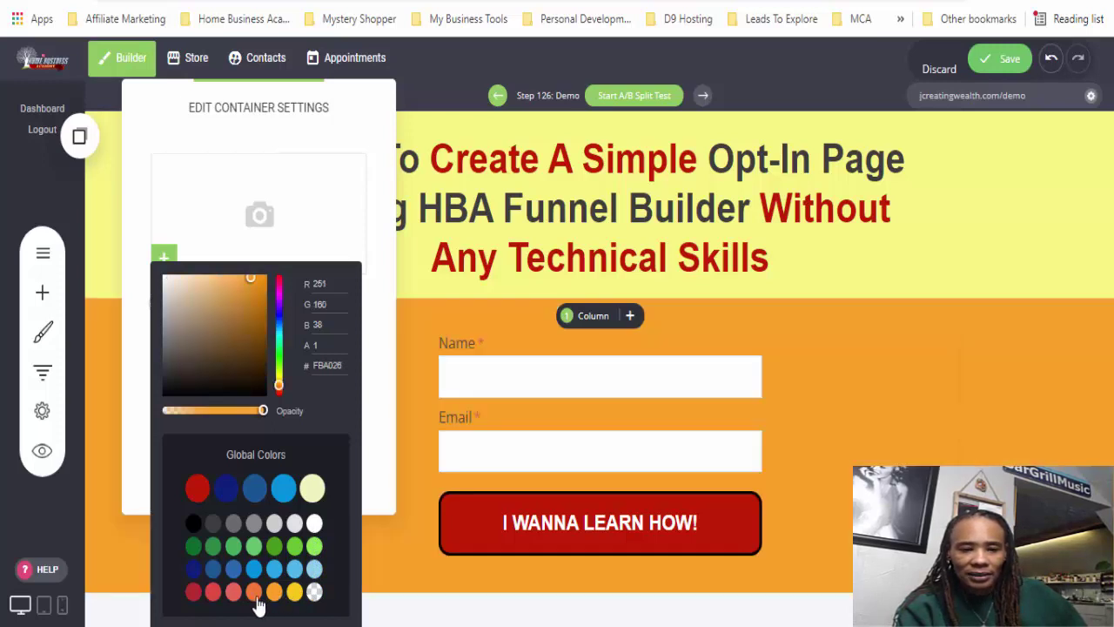
{"action": "left_click", "coordinate": [253, 595]}
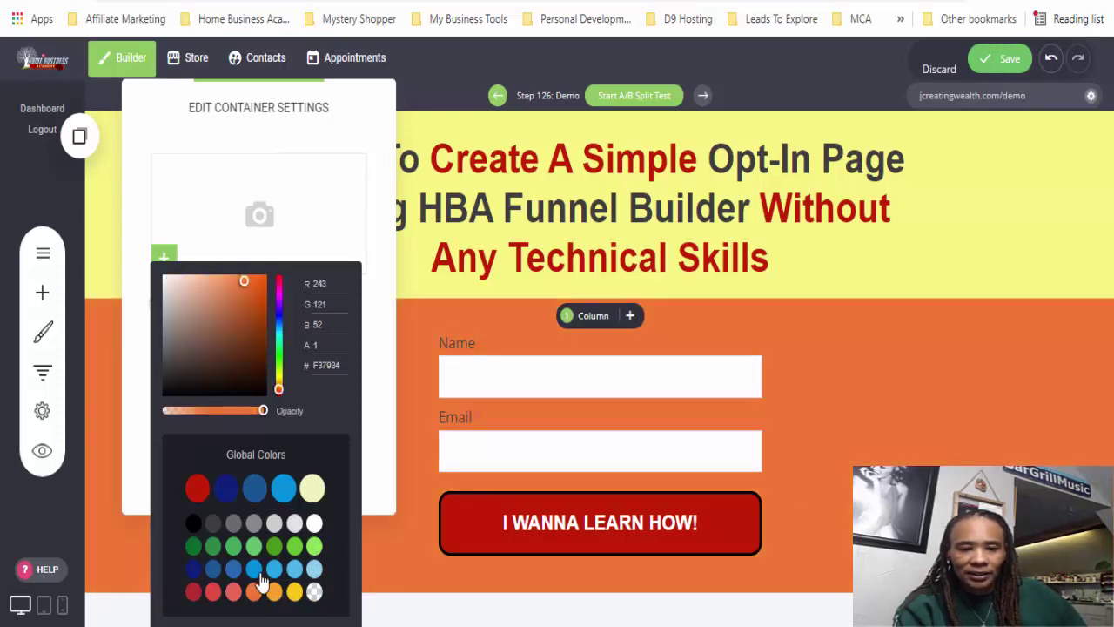
{"action": "left_click", "coordinate": [276, 594]}
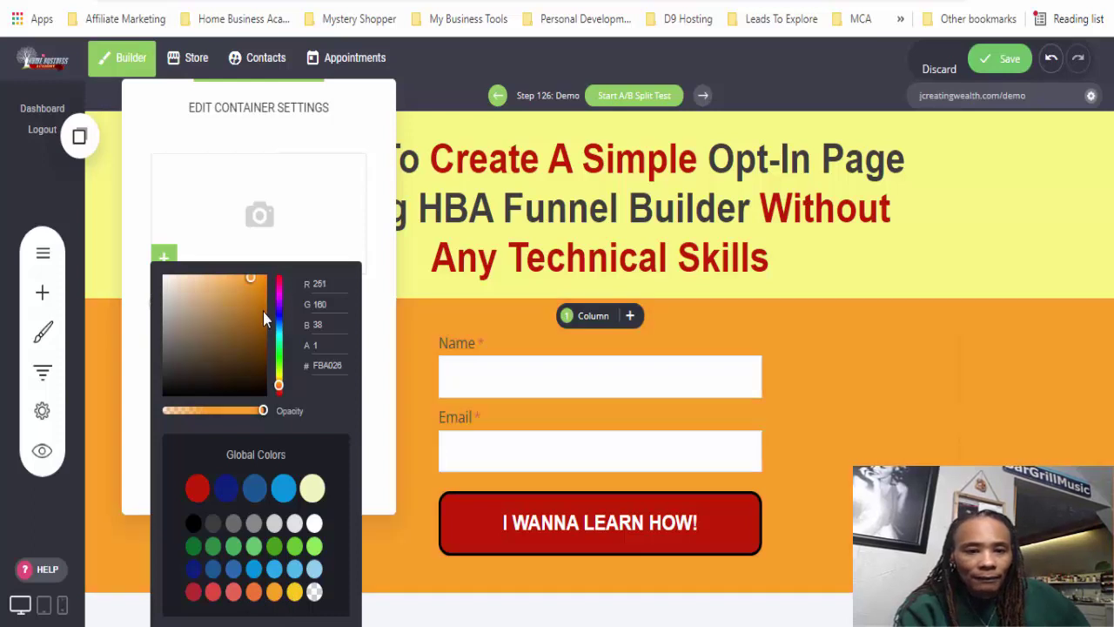
{"action": "left_click_drag", "start_coordinate": [249, 301], "coordinate": [223, 277]}
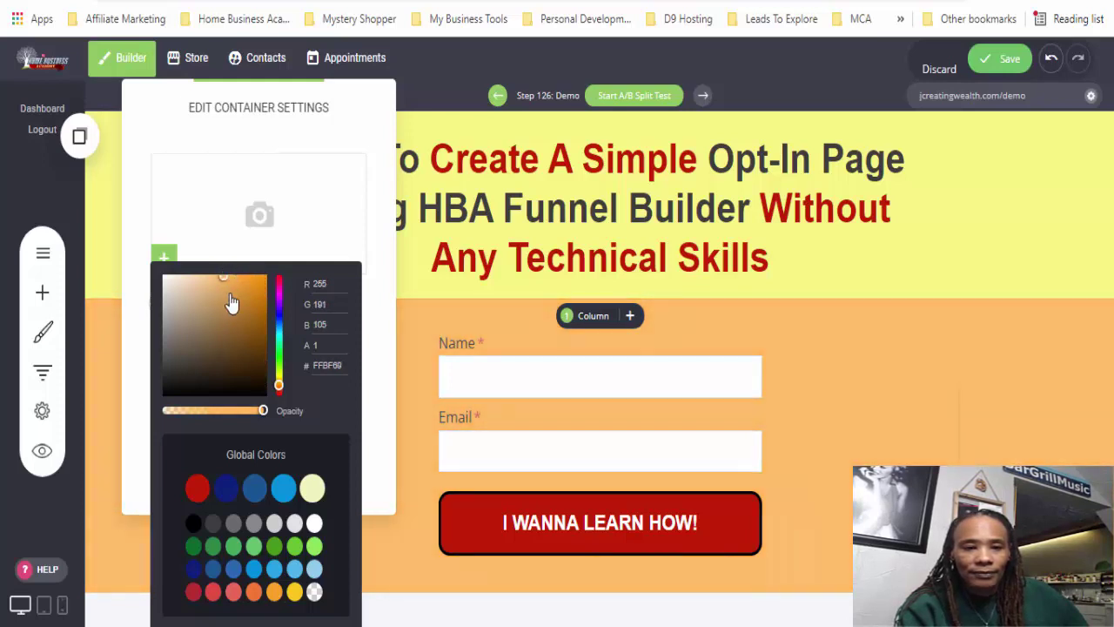
{"action": "left_click", "coordinate": [370, 458]}
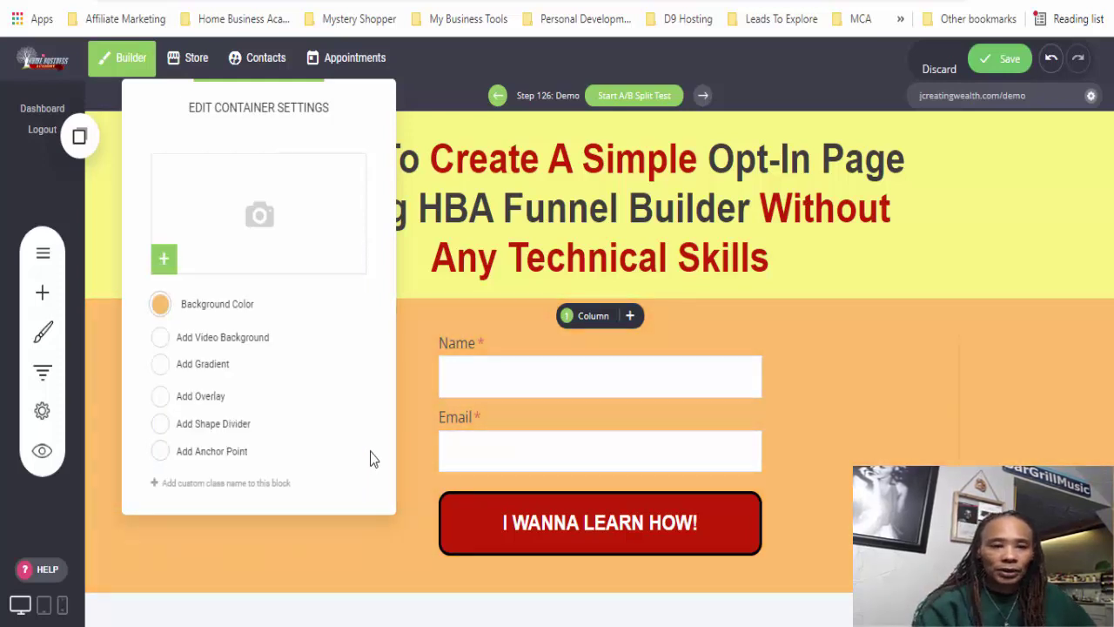
{"action": "left_click", "coordinate": [159, 304]}
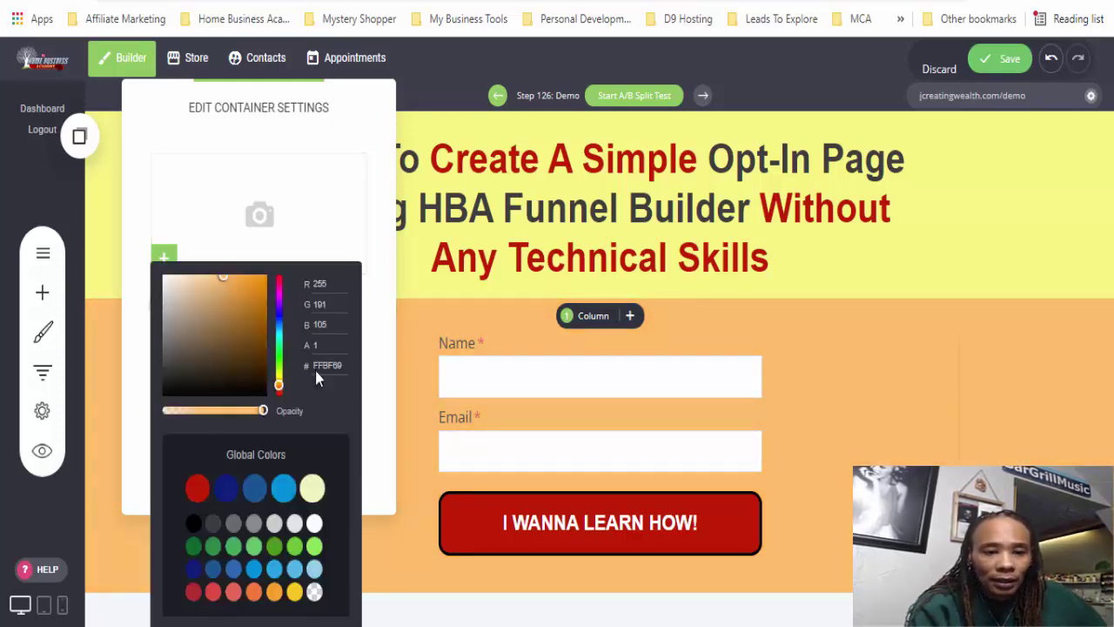
{"action": "left_click", "coordinate": [314, 523]}
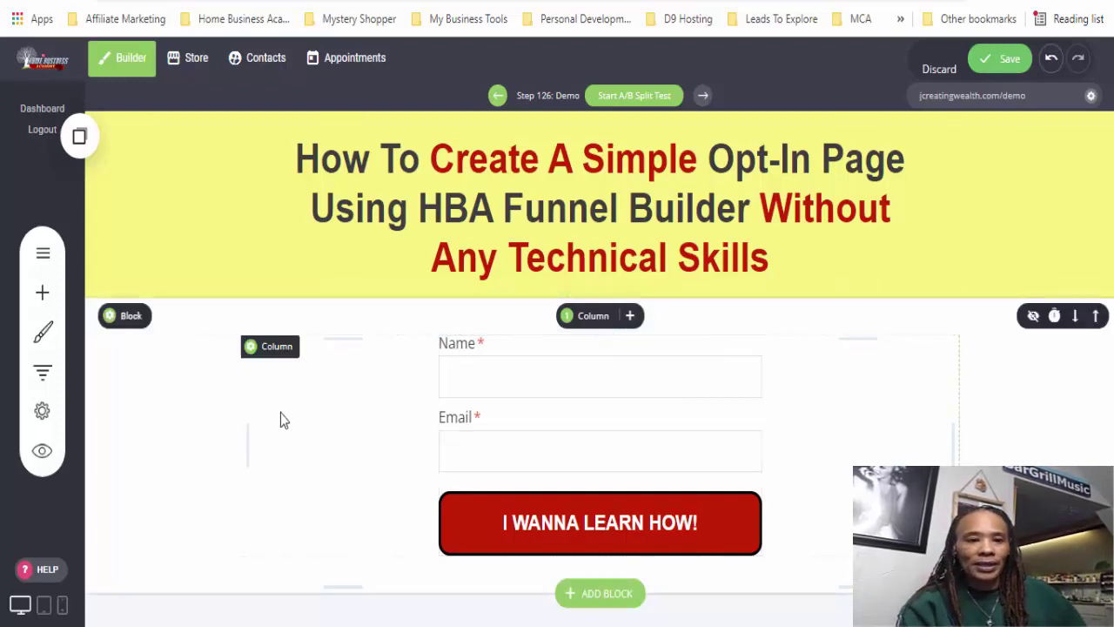
- Add a Text block under the headline reading 'It's So Easy That Even A 7-Year Old Can Do It!'
{"action": "left_click", "coordinate": [42, 294]}
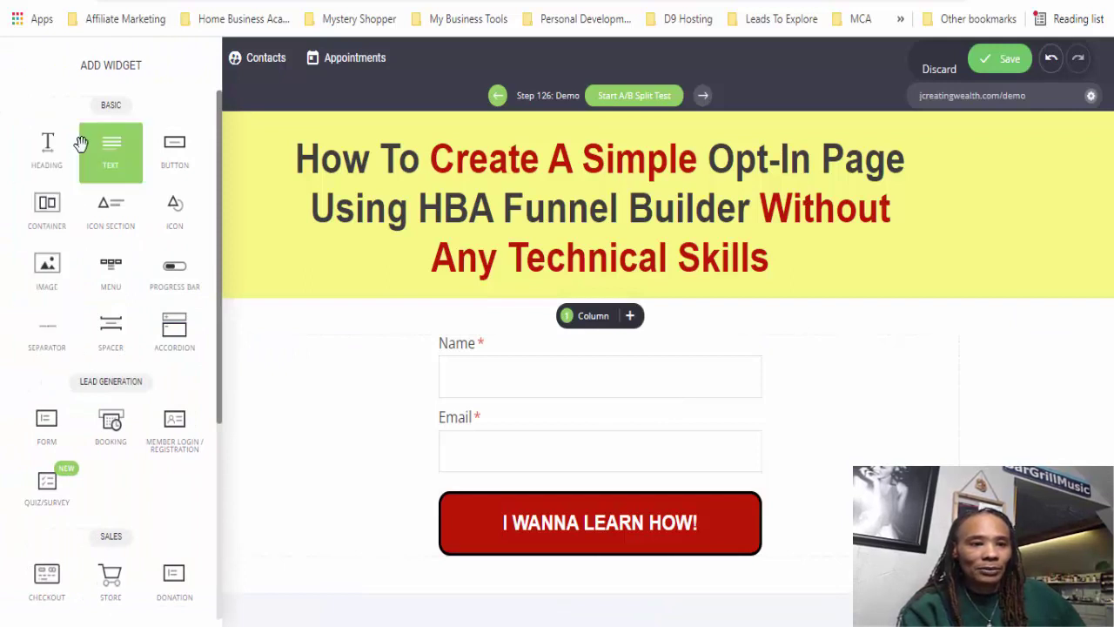
{"action": "left_click_drag", "start_coordinate": [112, 164], "coordinate": [534, 281]}
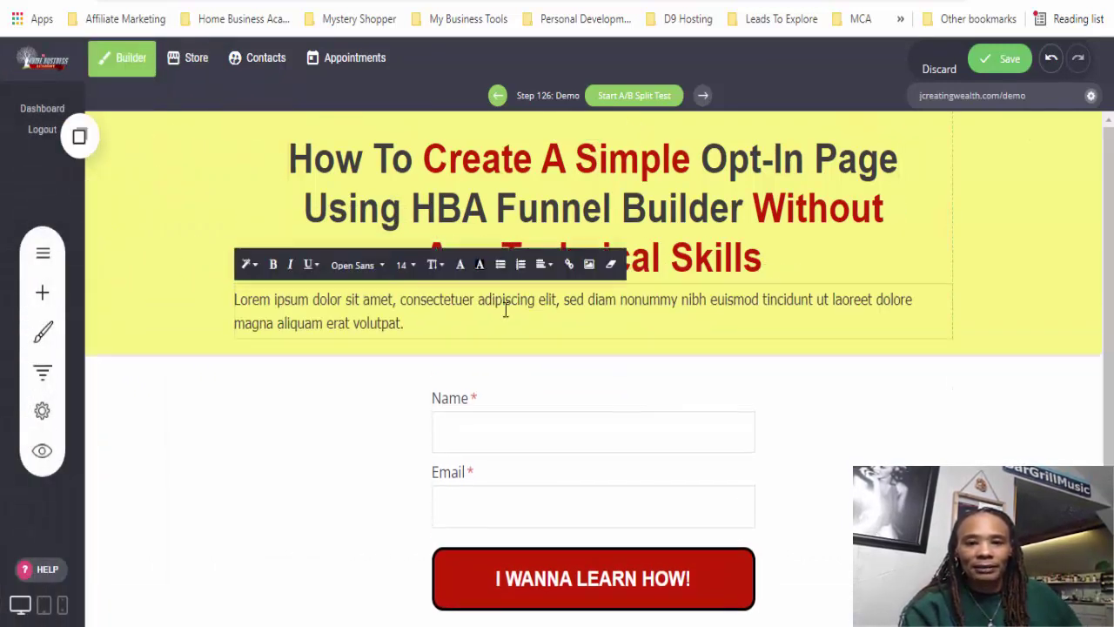
{"action": "triple_click", "coordinate": [505, 309]}
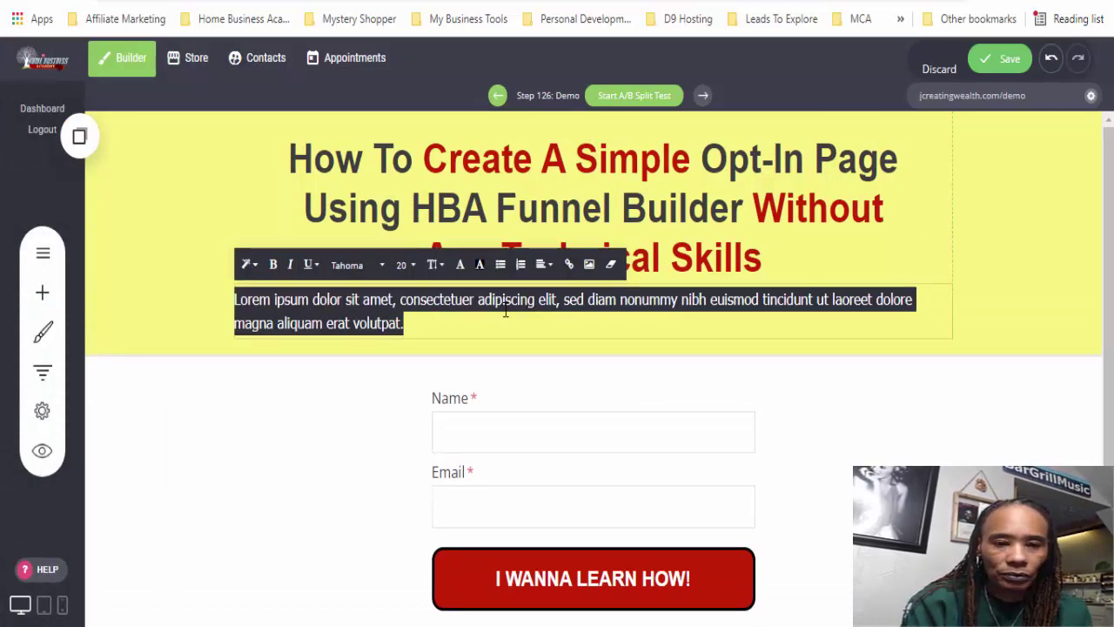
{"action": "type", "text": "E"}
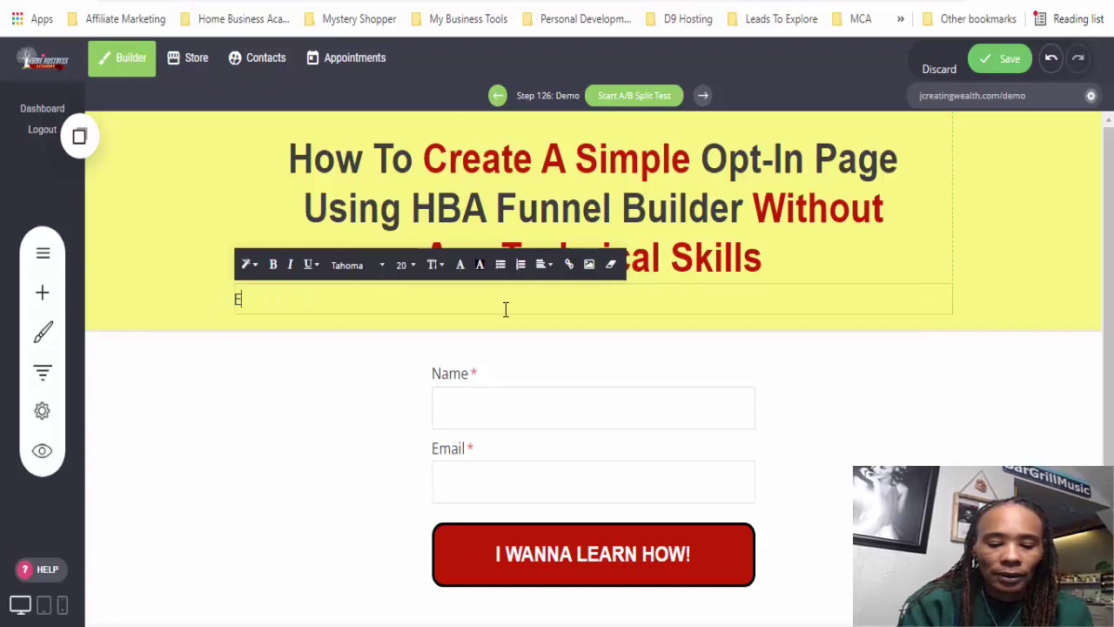
{"action": "key", "text": "BackSpace"}
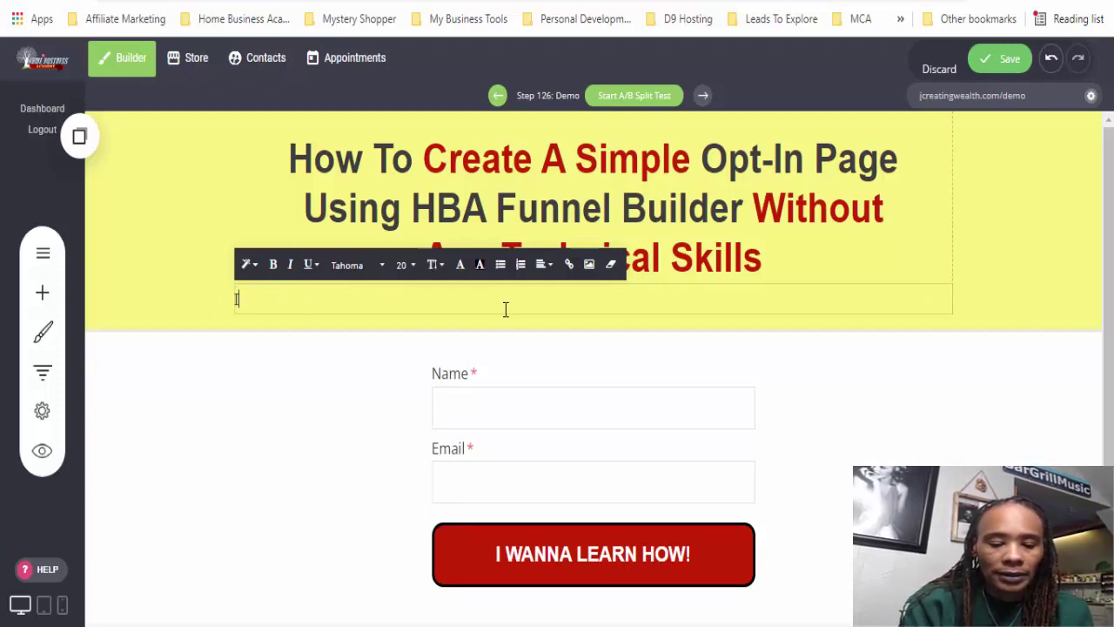
{"action": "type", "text": "It's So "}
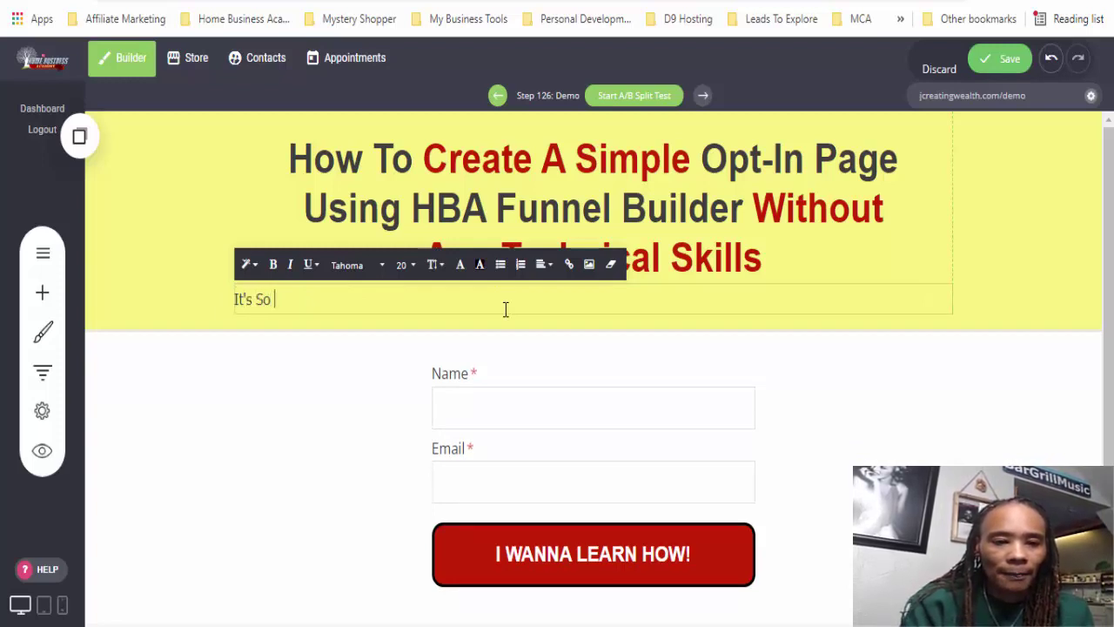
{"action": "type", "text": "Easy That"}
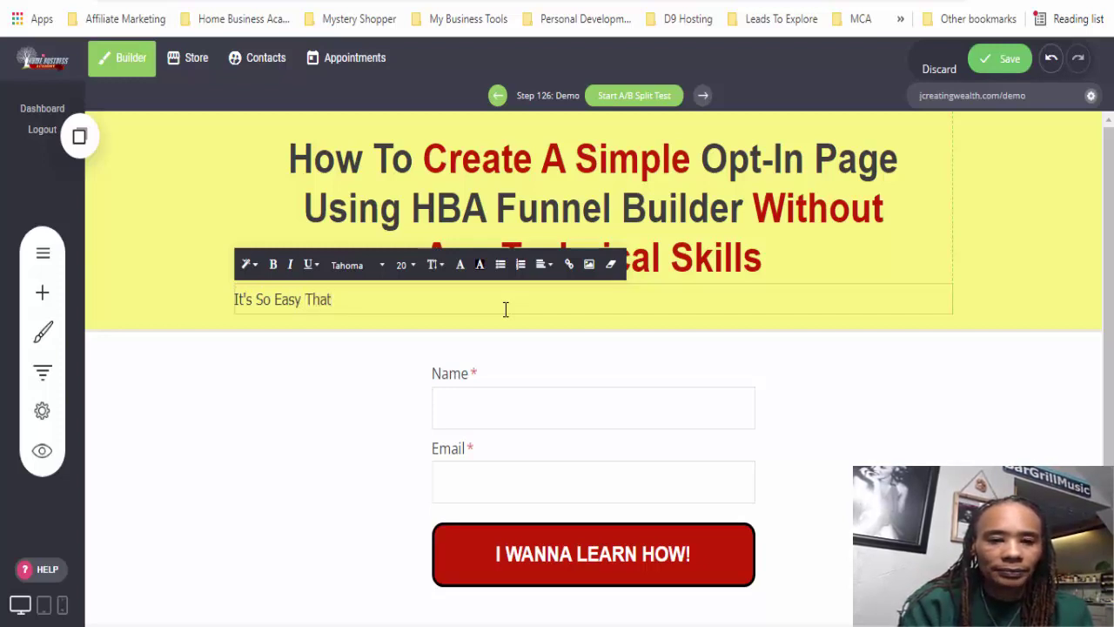
{"action": "type", "text": " Even a"}
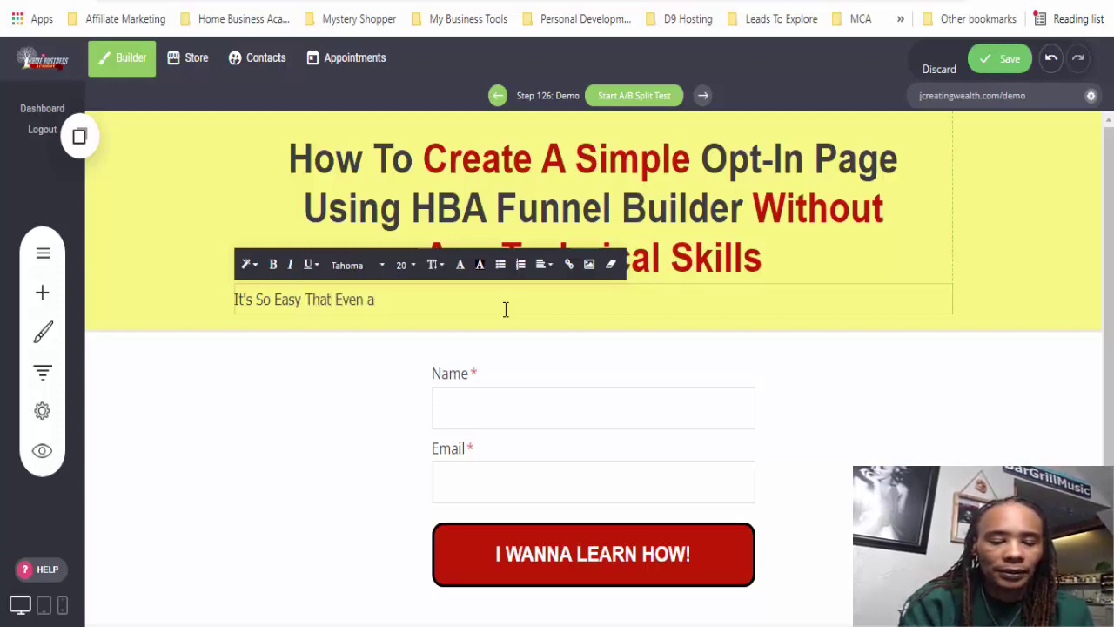
{"action": "key", "text": "BackSpace"}
{"action": "type", "text": "A 7-"}
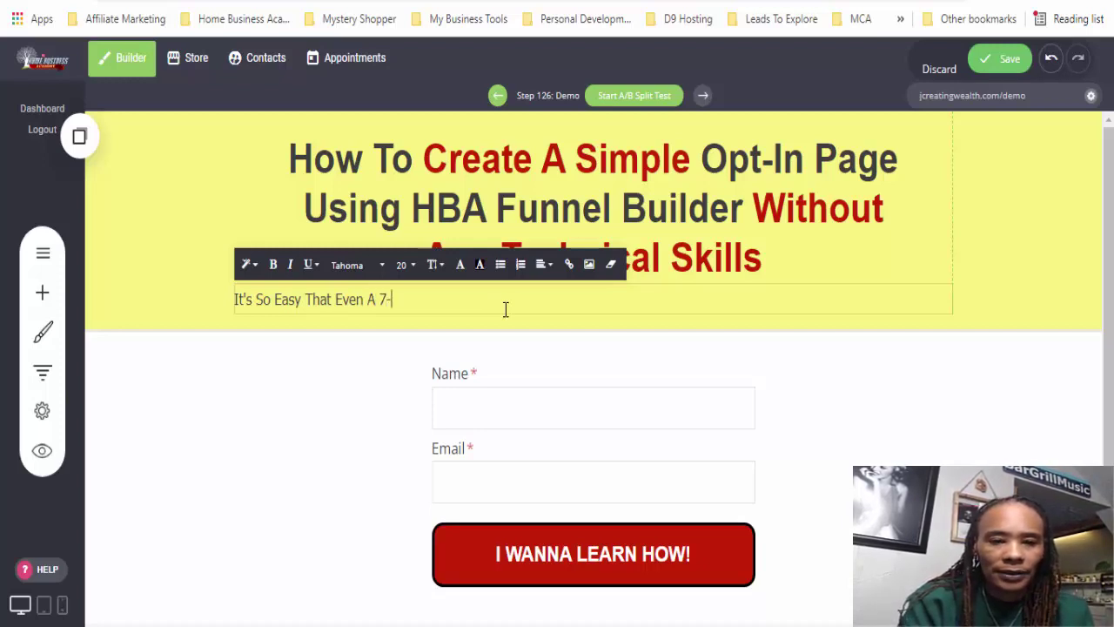
{"action": "type", "text": "yea"}
{"action": "key", "text": "BackSpace"}
{"action": "key", "text": "BackSpace"}
{"action": "key", "text": "BackSpace"}
{"action": "type", "text": "Year Old"}
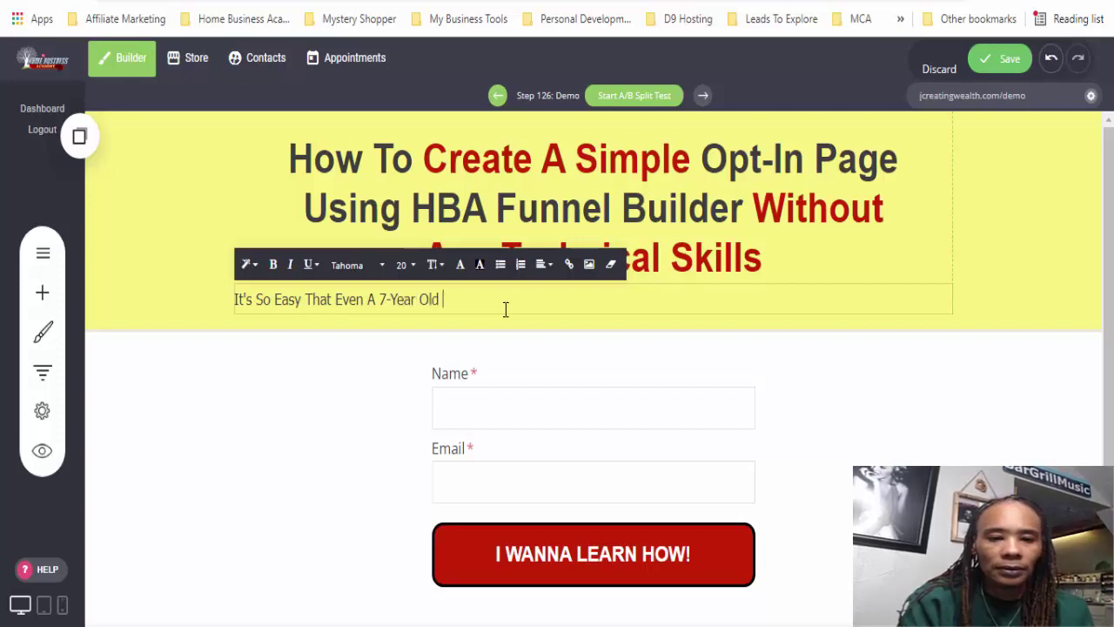
{"action": "type", "text": " Can Do I"}
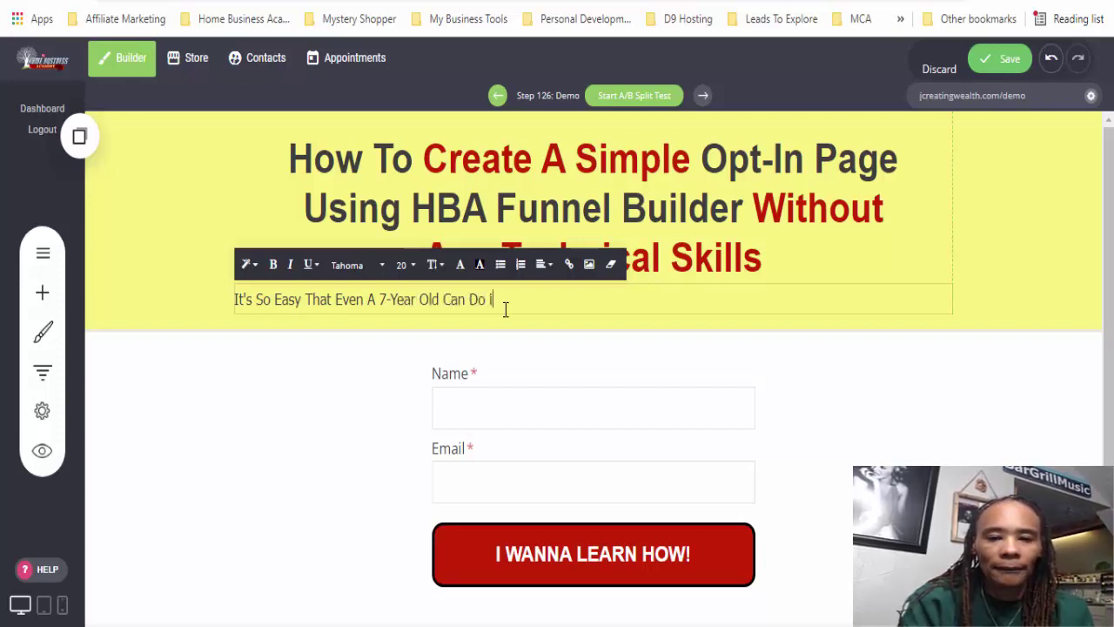
{"action": "type", "text": "t!"}
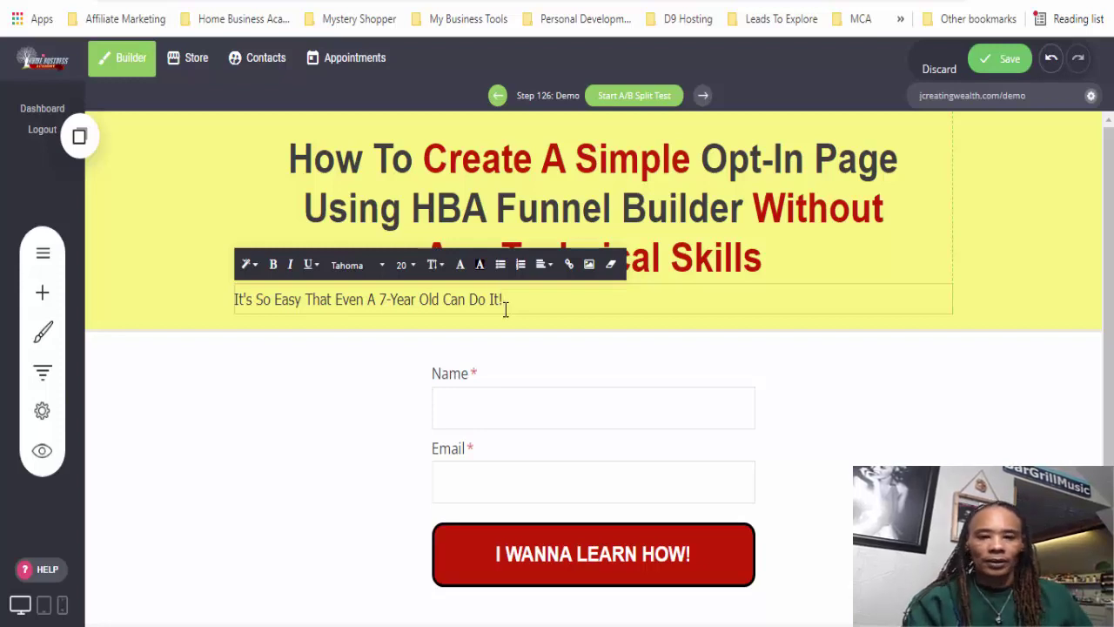
- Center the subheadline and set its font size to 24
{"action": "triple_click", "coordinate": [485, 299]}
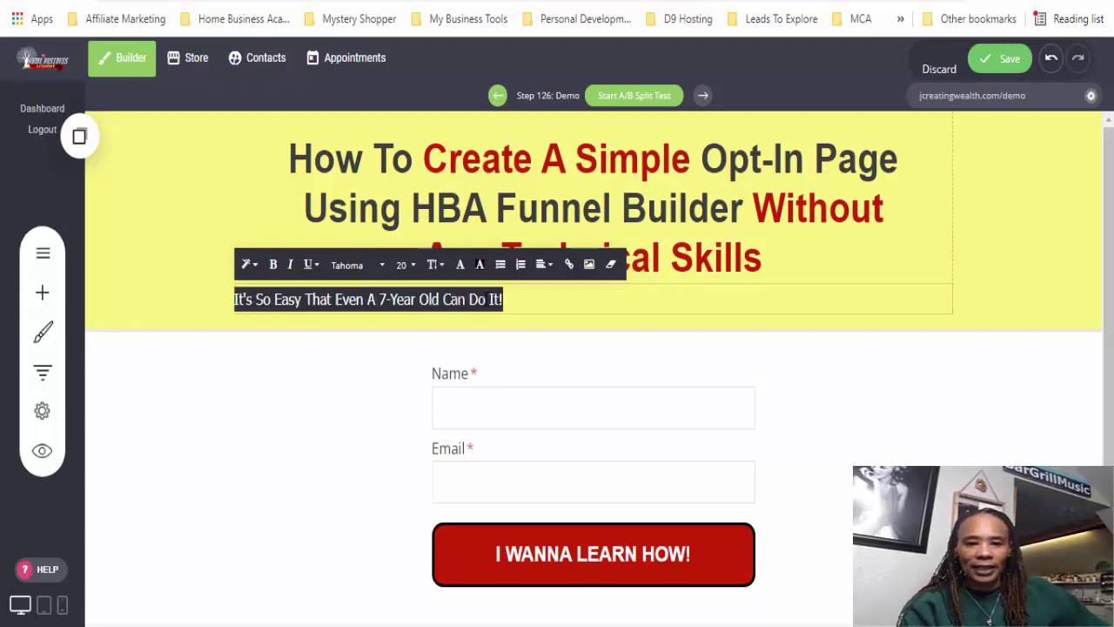
{"action": "left_click", "coordinate": [540, 265]}
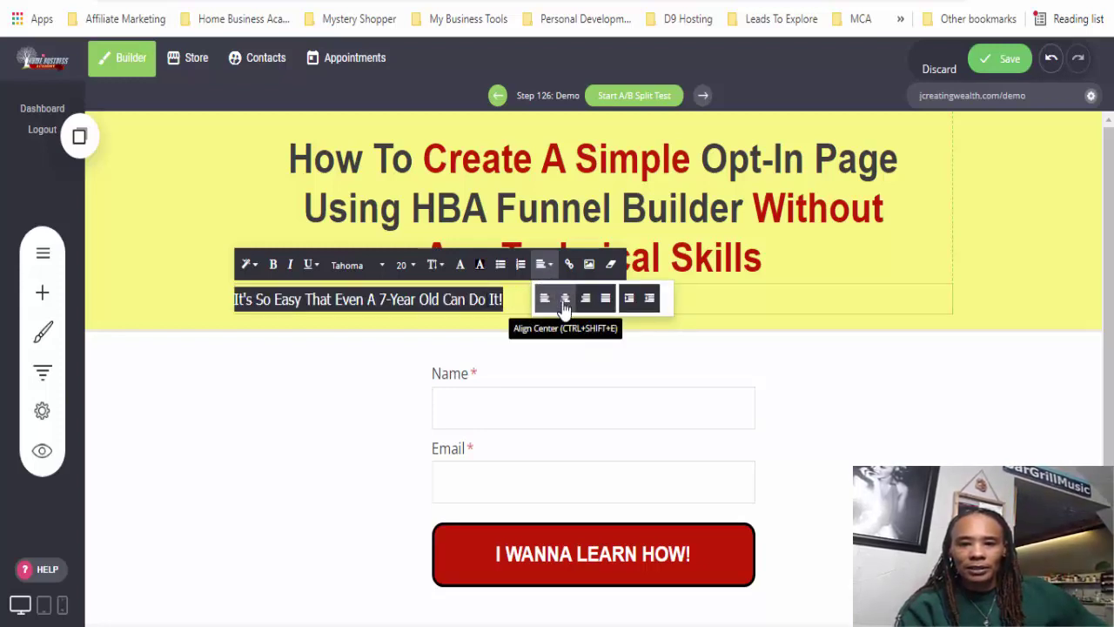
{"action": "left_click", "coordinate": [563, 305]}
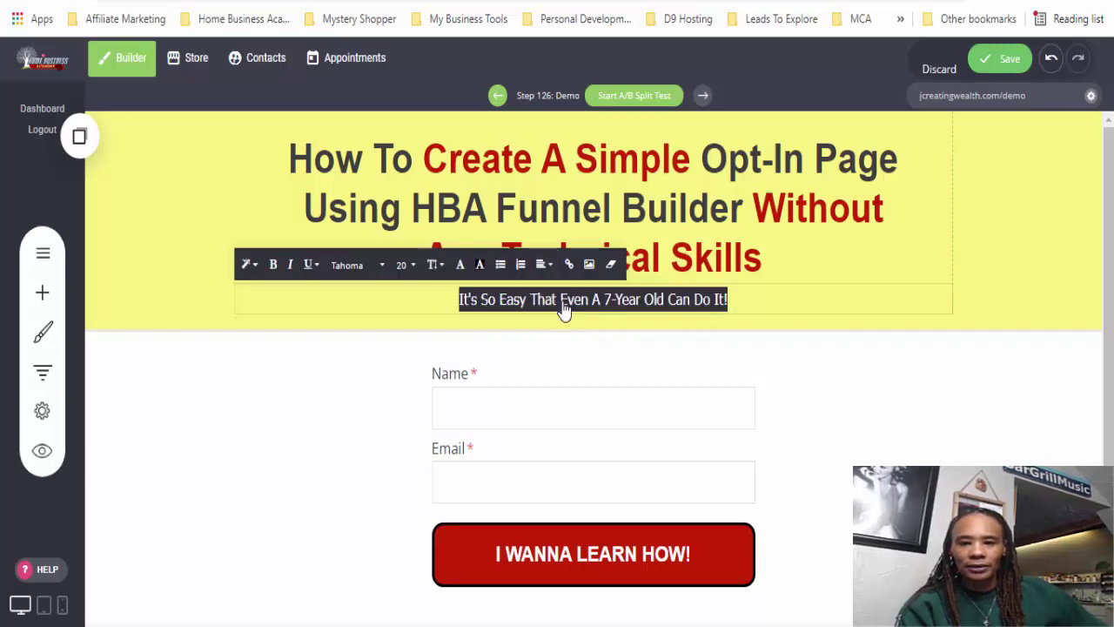
{"action": "left_click", "coordinate": [1026, 435]}
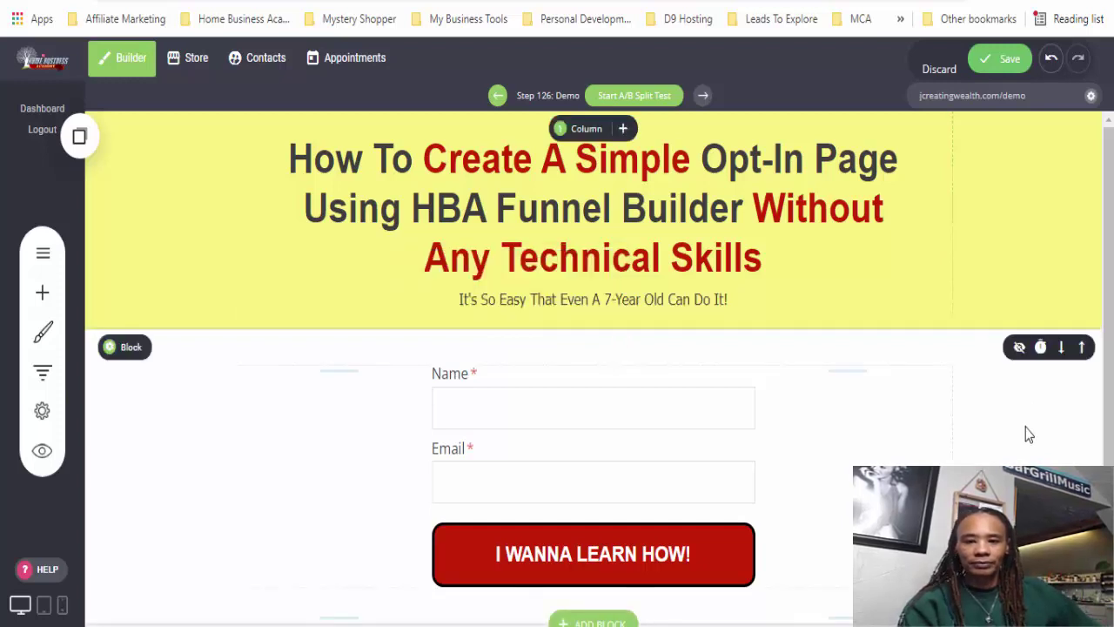
{"action": "triple_click", "coordinate": [651, 300]}
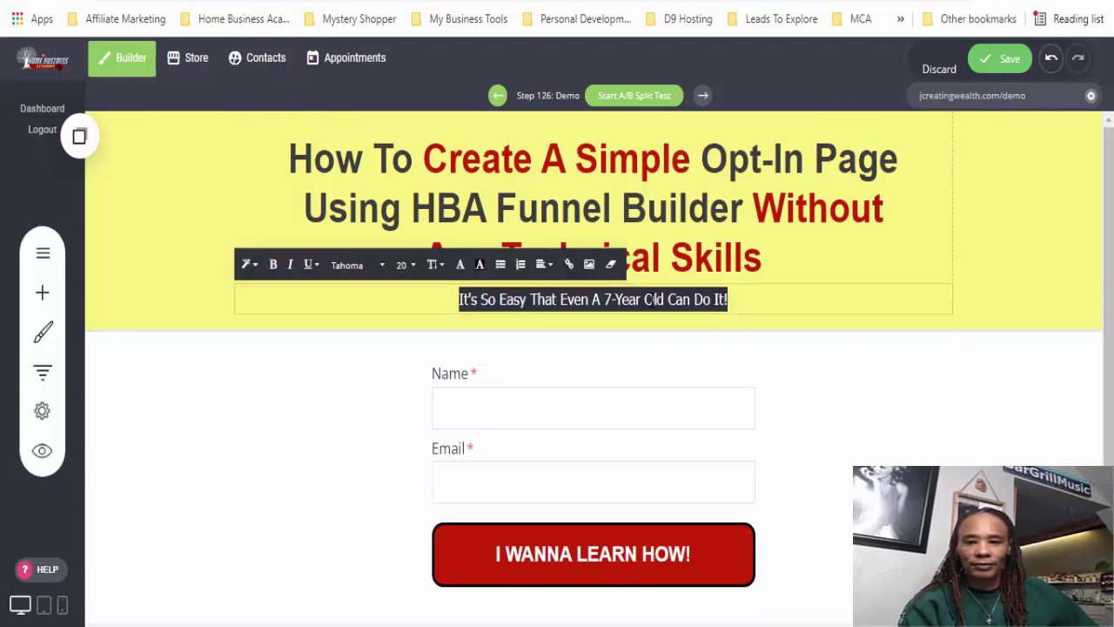
{"action": "left_click", "coordinate": [409, 266]}
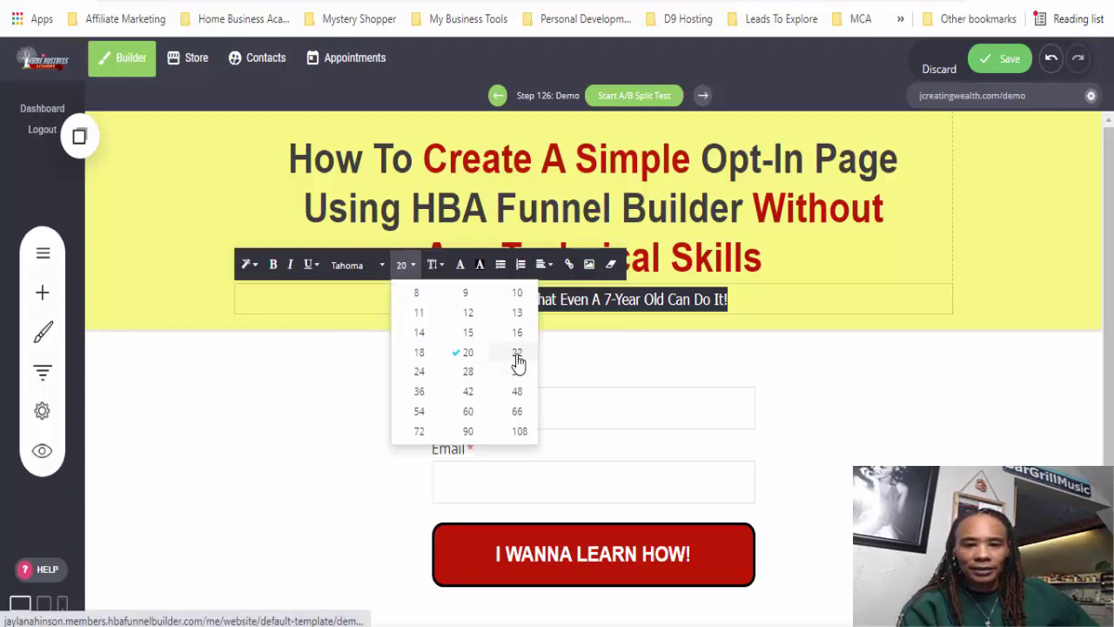
{"action": "left_click", "coordinate": [418, 373]}
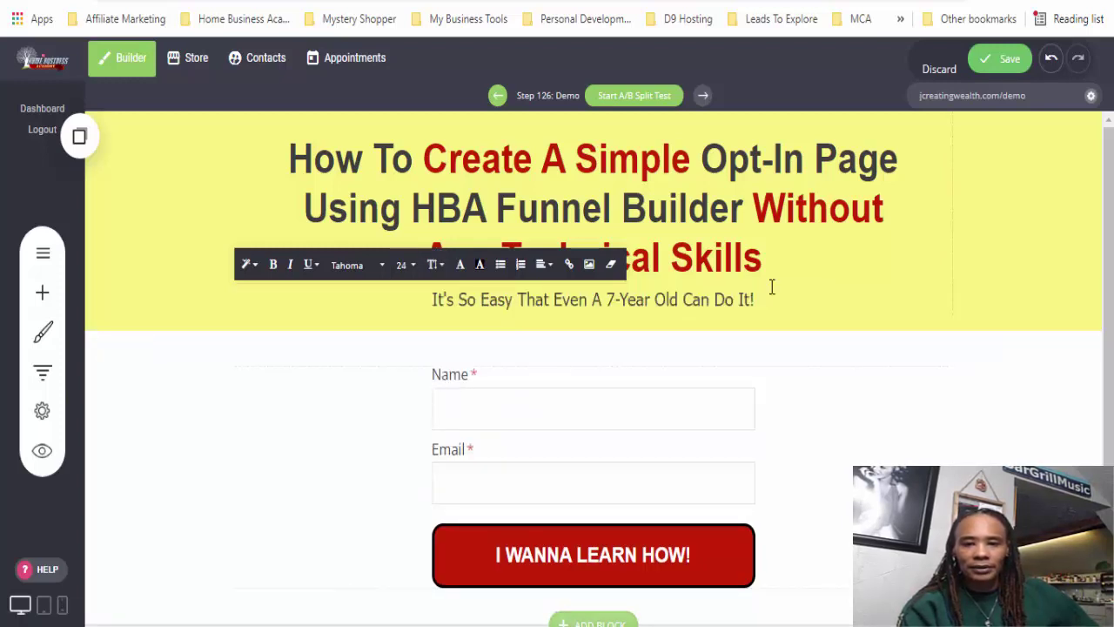
- Add extra space above the subheadline, enlarging the yellow header section
{"action": "left_click", "coordinate": [997, 400]}
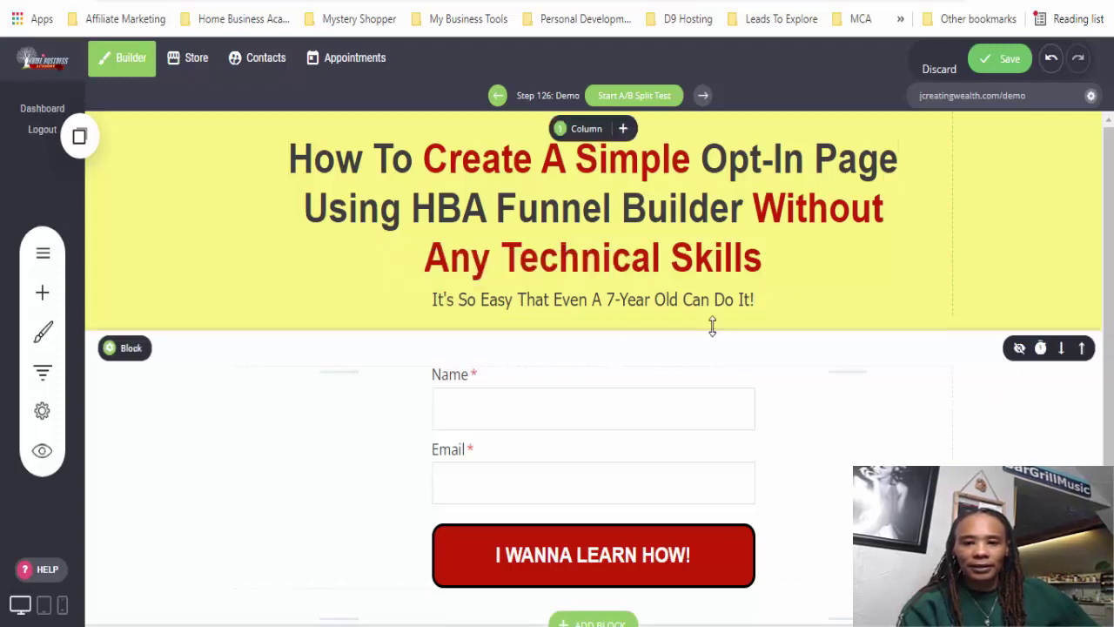
{"action": "left_click_drag", "start_coordinate": [597, 285], "coordinate": [597, 308]}
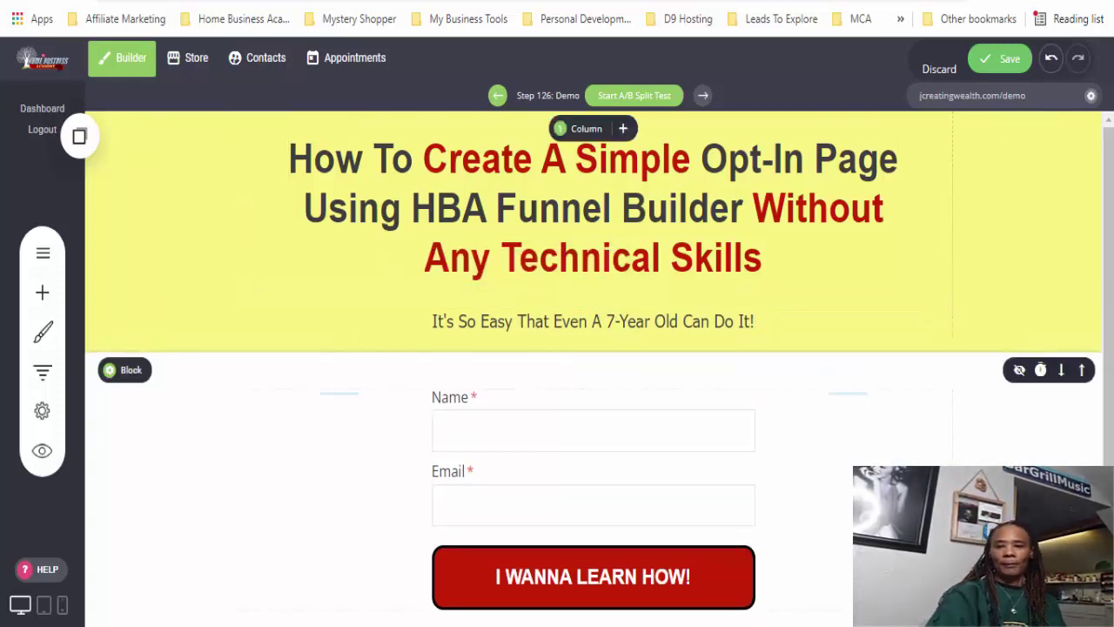
{"action": "scroll", "coordinate": [870, 418], "scroll_direction": "down", "scroll_amount": 1}
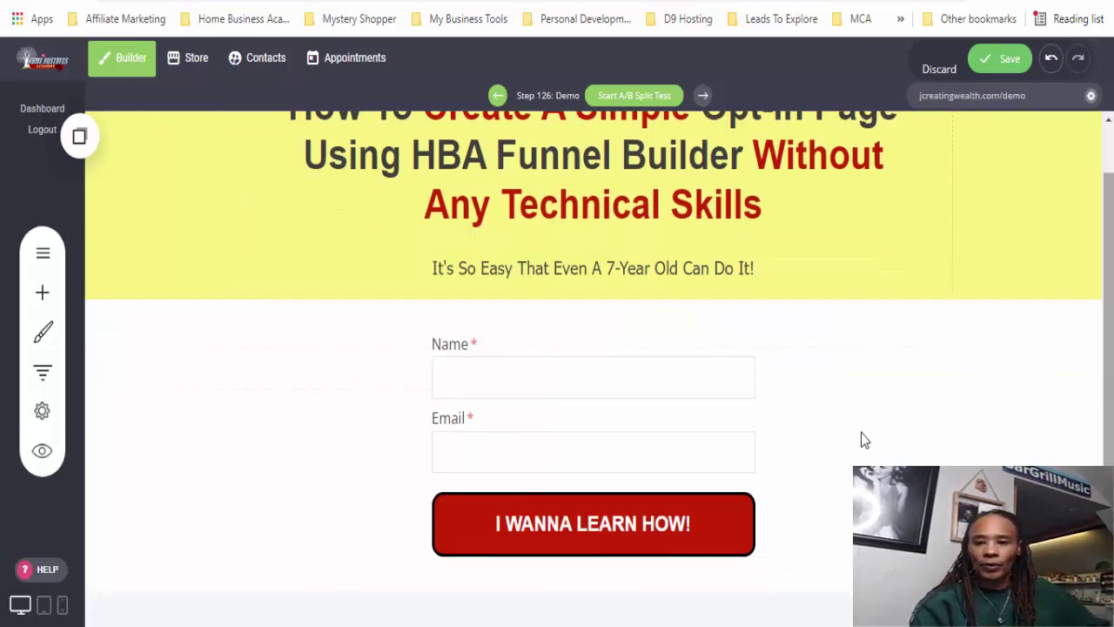
- Close the widget list without adding anything and save the opt-in page
{"action": "left_click", "coordinate": [38, 293]}
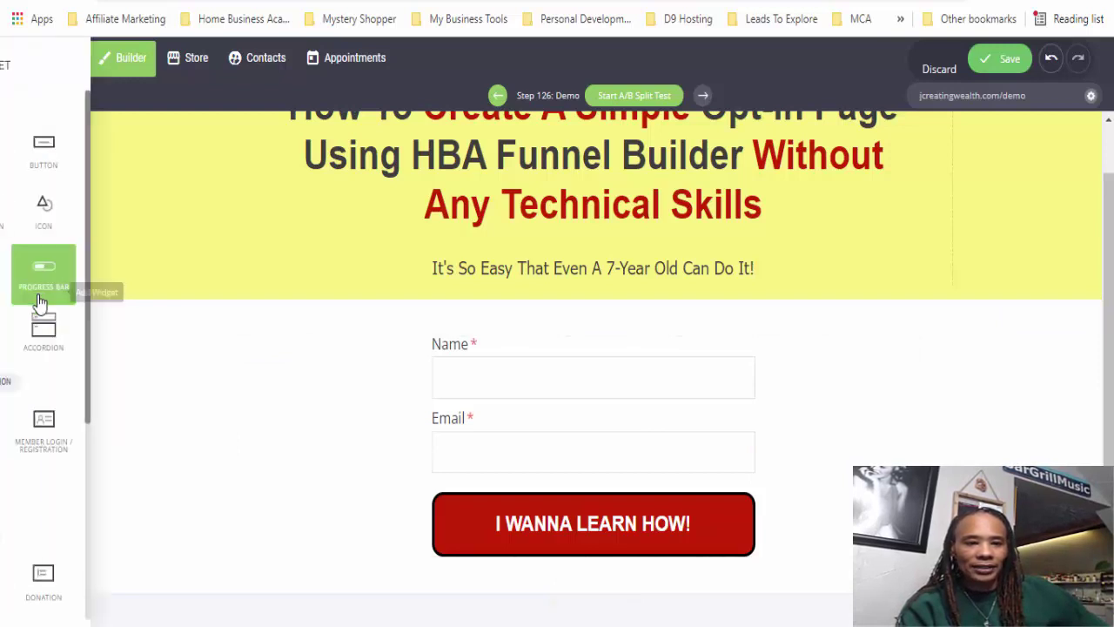
{"action": "left_click", "coordinate": [269, 423]}
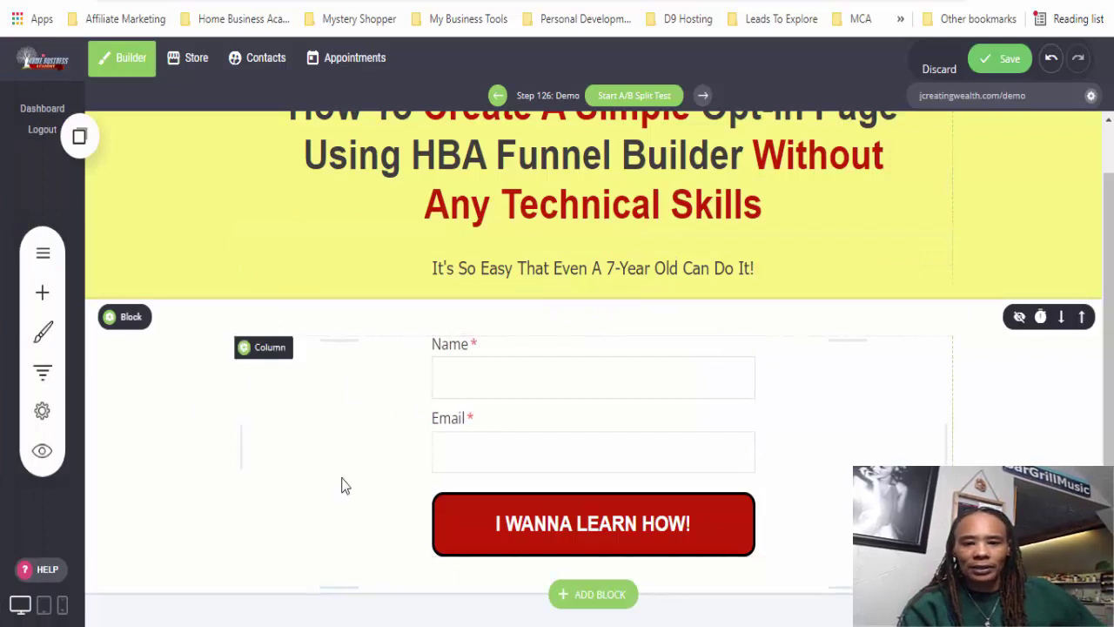
{"action": "left_click_drag", "start_coordinate": [1110, 372], "coordinate": [1109, 203]}
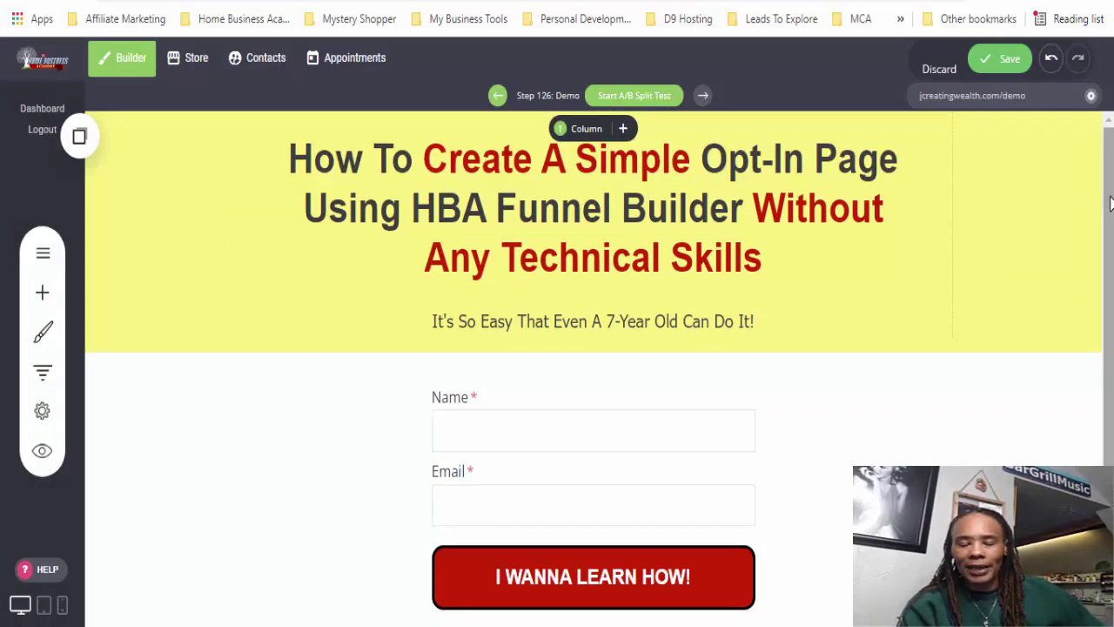
{"action": "scroll", "coordinate": [1109, 203], "scroll_direction": "down", "scroll_amount": 1}
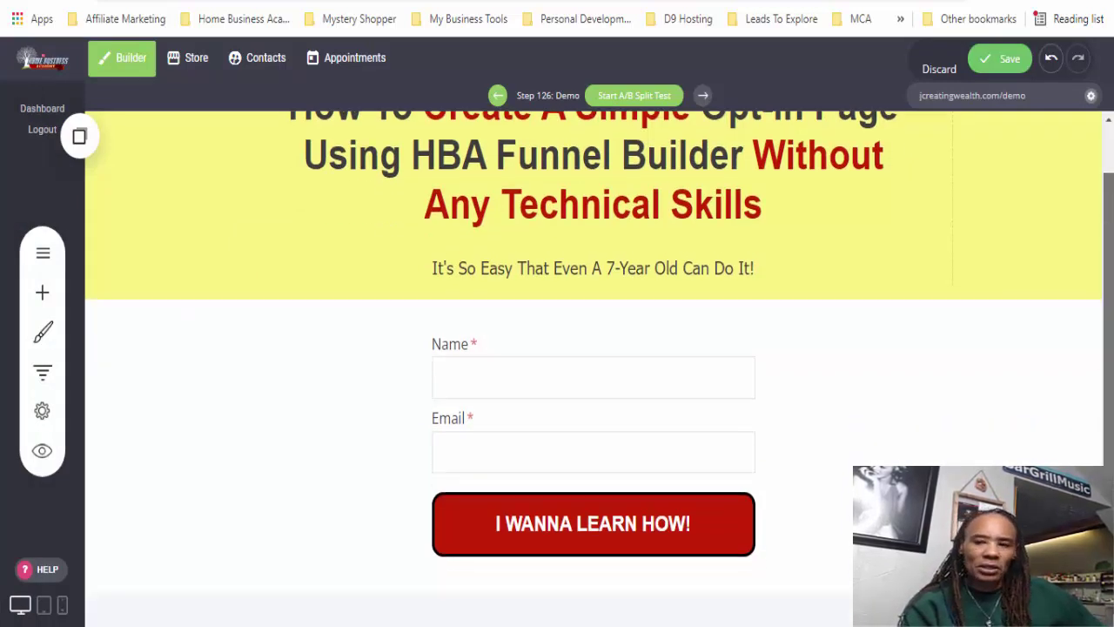
{"action": "scroll", "coordinate": [1110, 132], "scroll_direction": "up", "scroll_amount": 1}
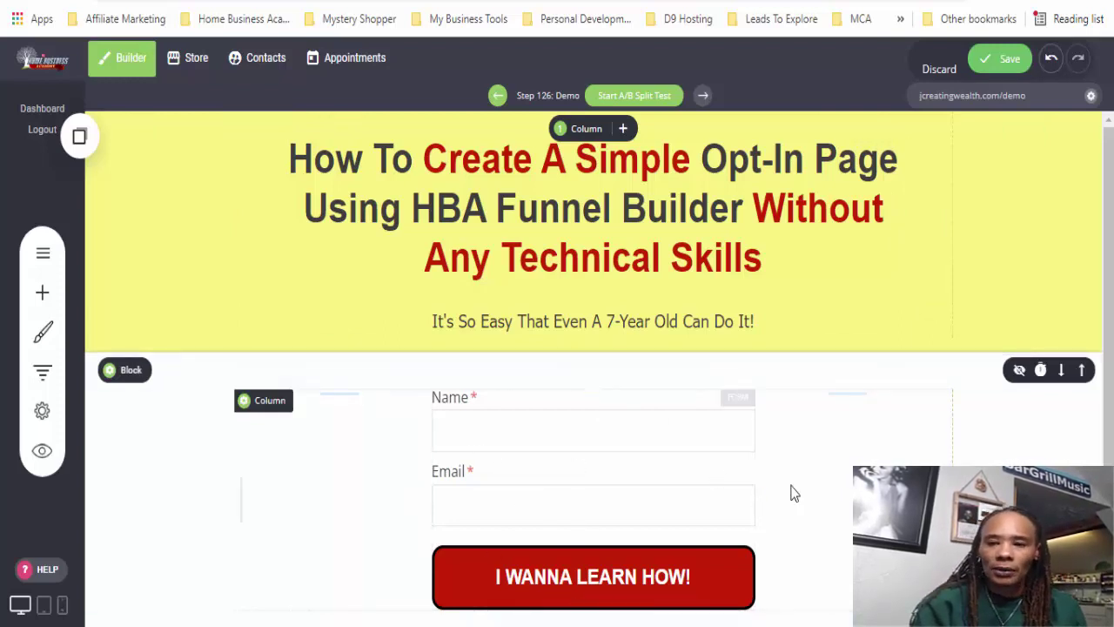
{"action": "left_click", "coordinate": [988, 61]}
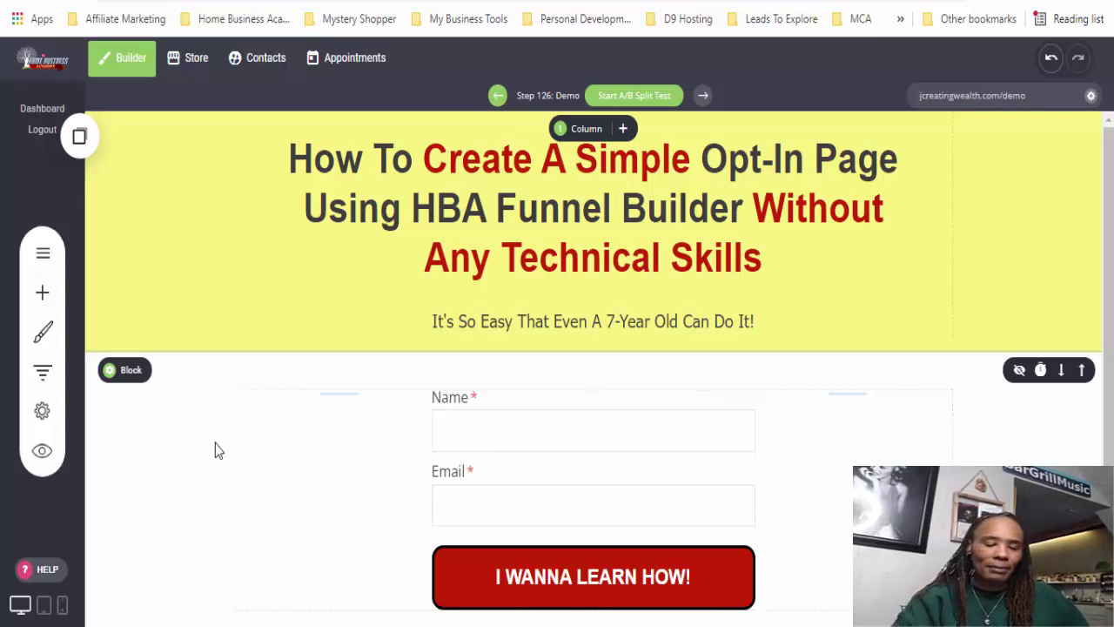
- Load the Demo page from its URL link and return to the top of the opt-in page
{"action": "left_click", "coordinate": [963, 109]}
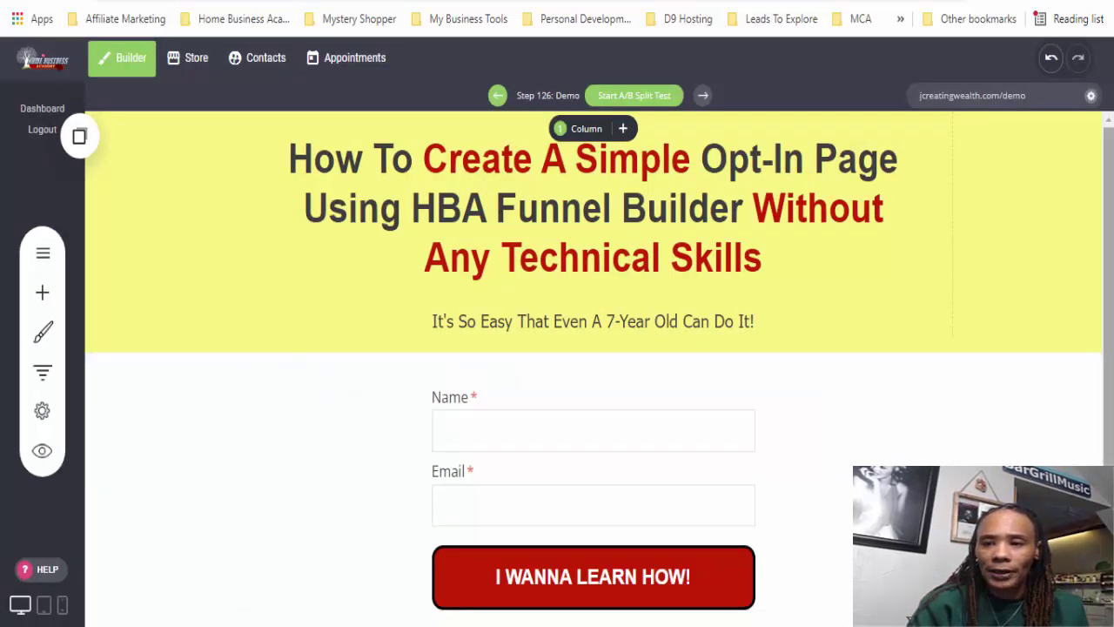
{"action": "scroll", "coordinate": [1110, 261], "scroll_direction": "down", "scroll_amount": 1}
{"action": "scroll", "coordinate": [1110, 261], "scroll_direction": "up", "scroll_amount": 1}
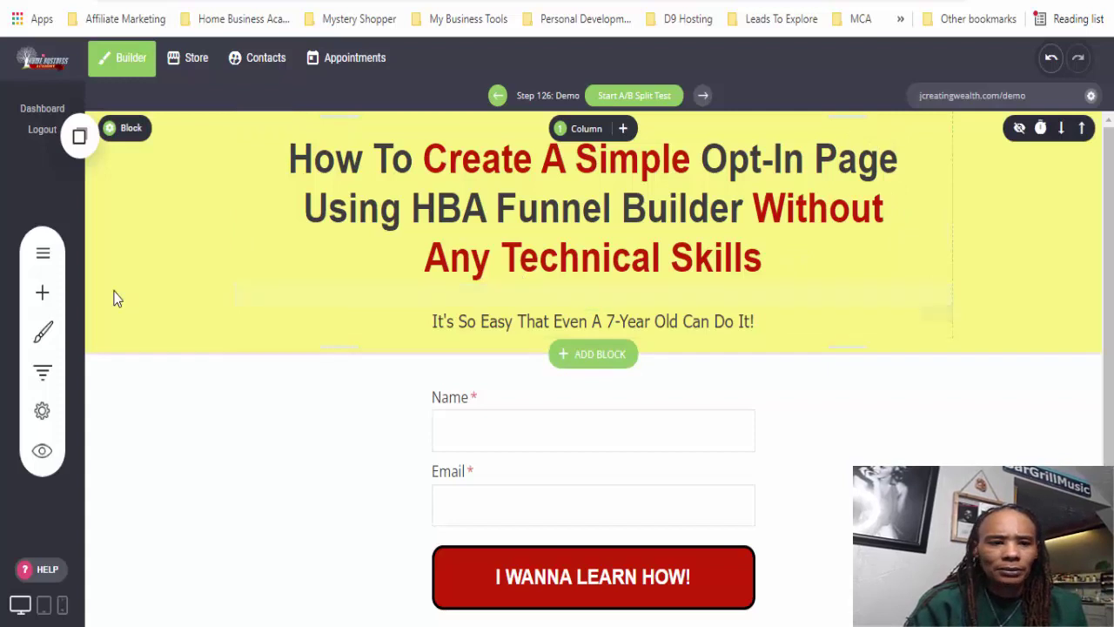
- Add a new page step named Demo1 from the Freedom Shortcut Thank You / Bridge template
{"action": "left_click", "coordinate": [44, 374]}
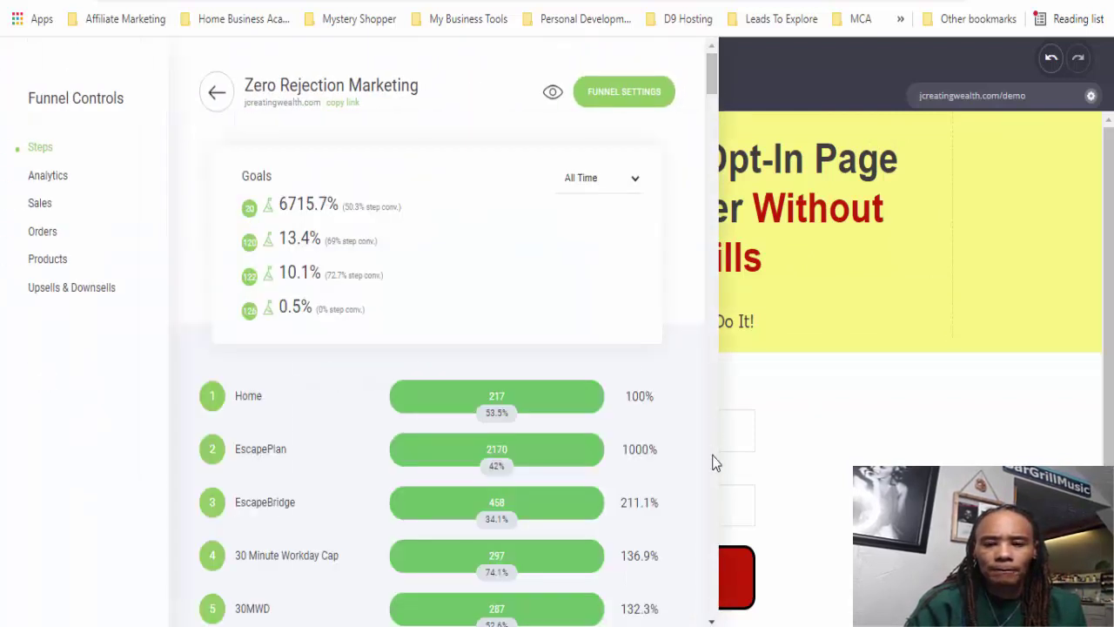
{"action": "left_click_drag", "start_coordinate": [712, 78], "coordinate": [712, 592]}
{"action": "left_click", "coordinate": [276, 609]}
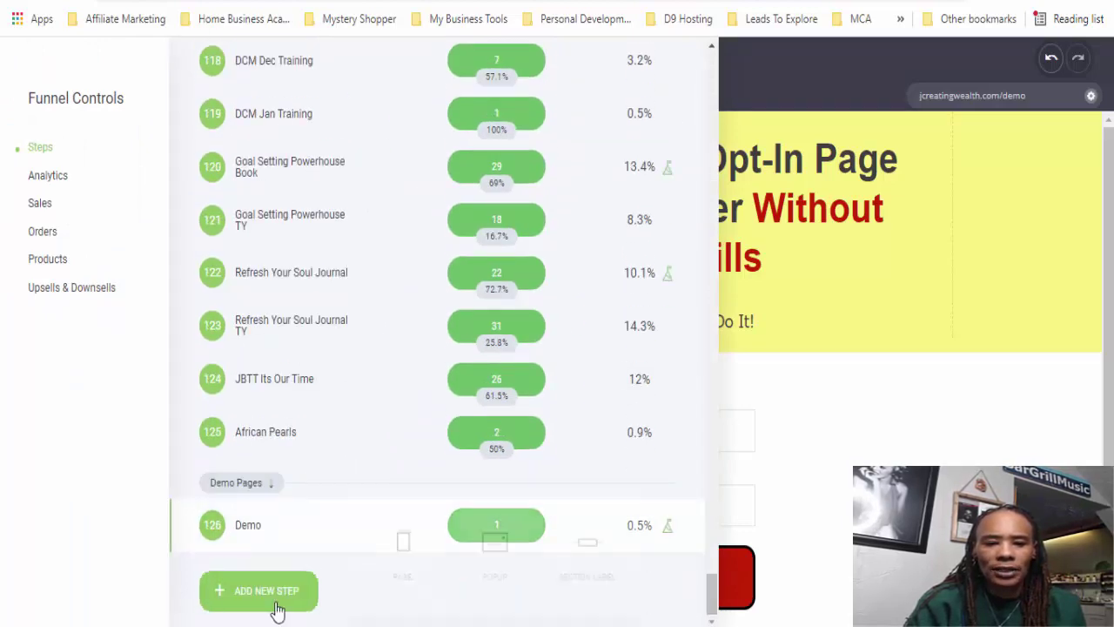
{"action": "left_click", "coordinate": [396, 557]}
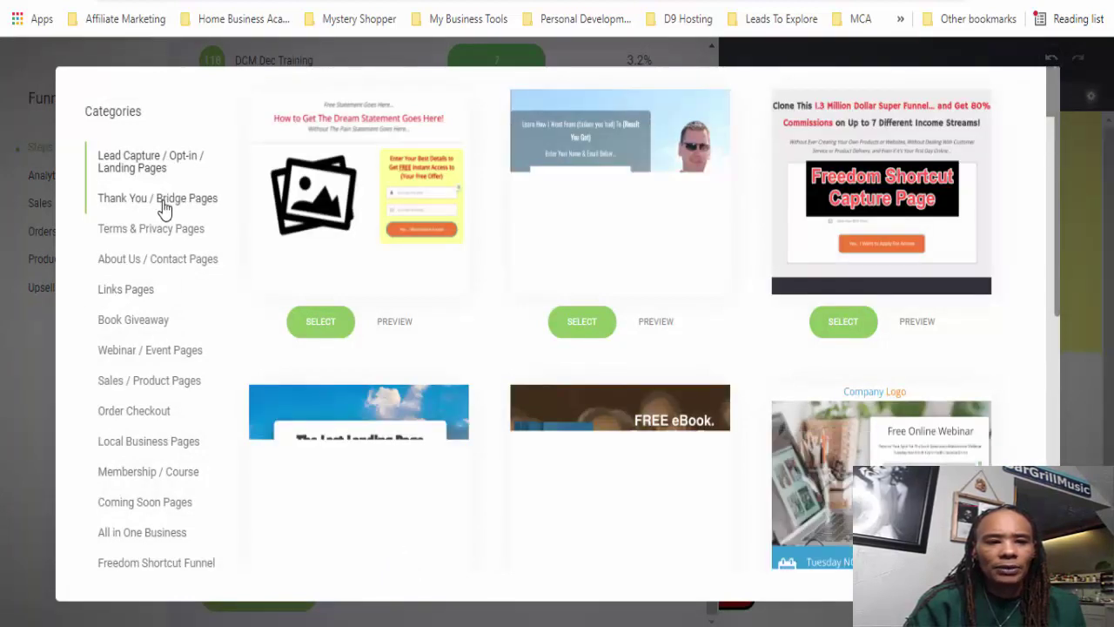
{"action": "left_click", "coordinate": [164, 202]}
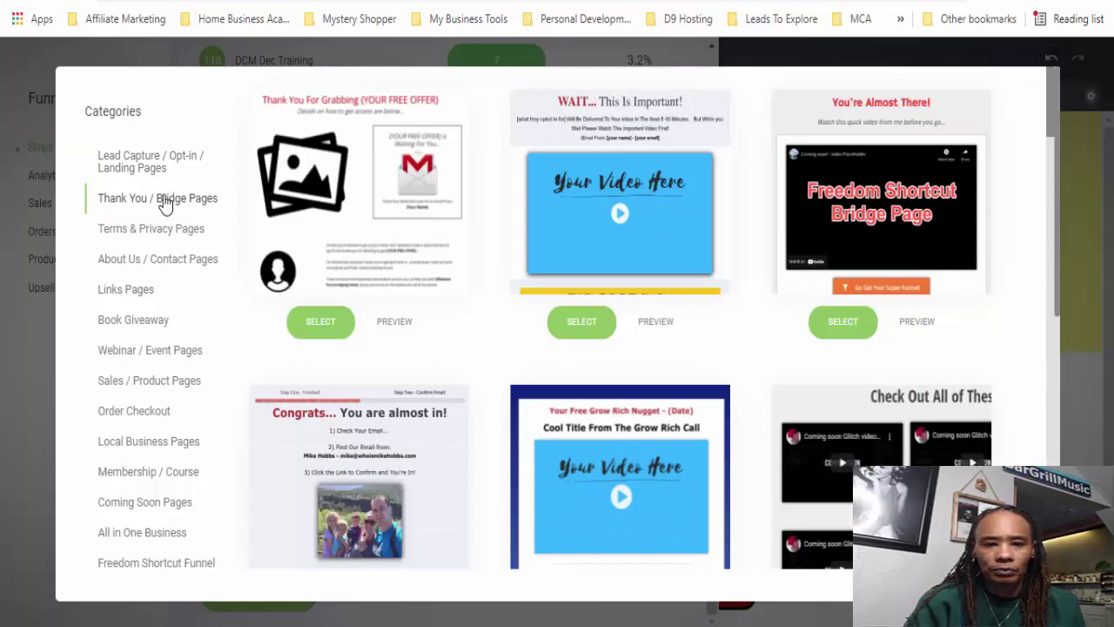
{"action": "left_click", "coordinate": [150, 167]}
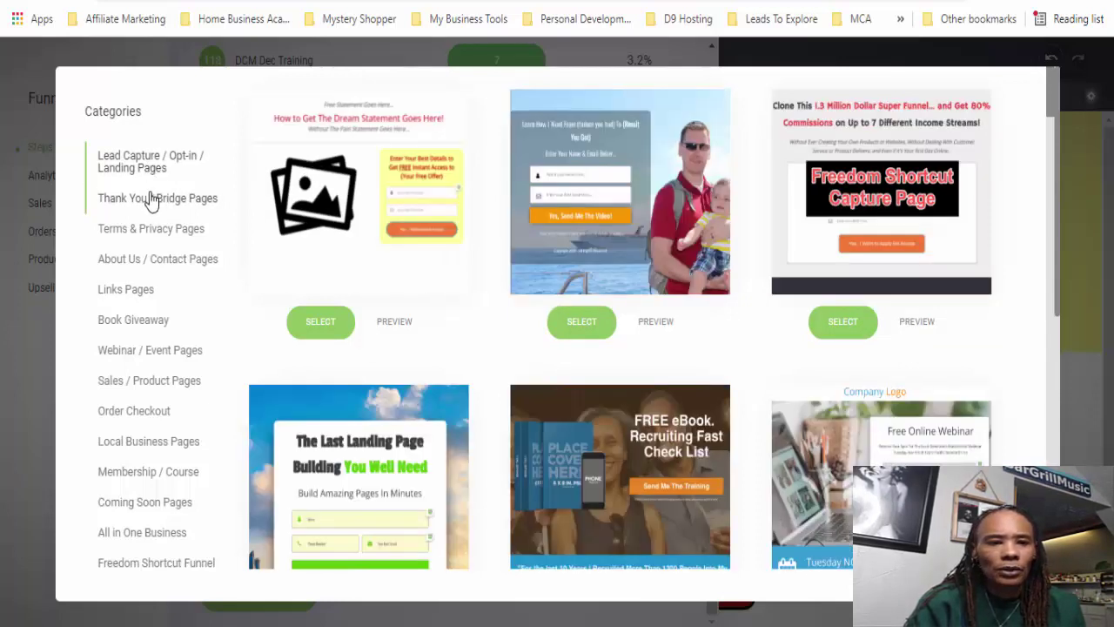
{"action": "left_click", "coordinate": [150, 200]}
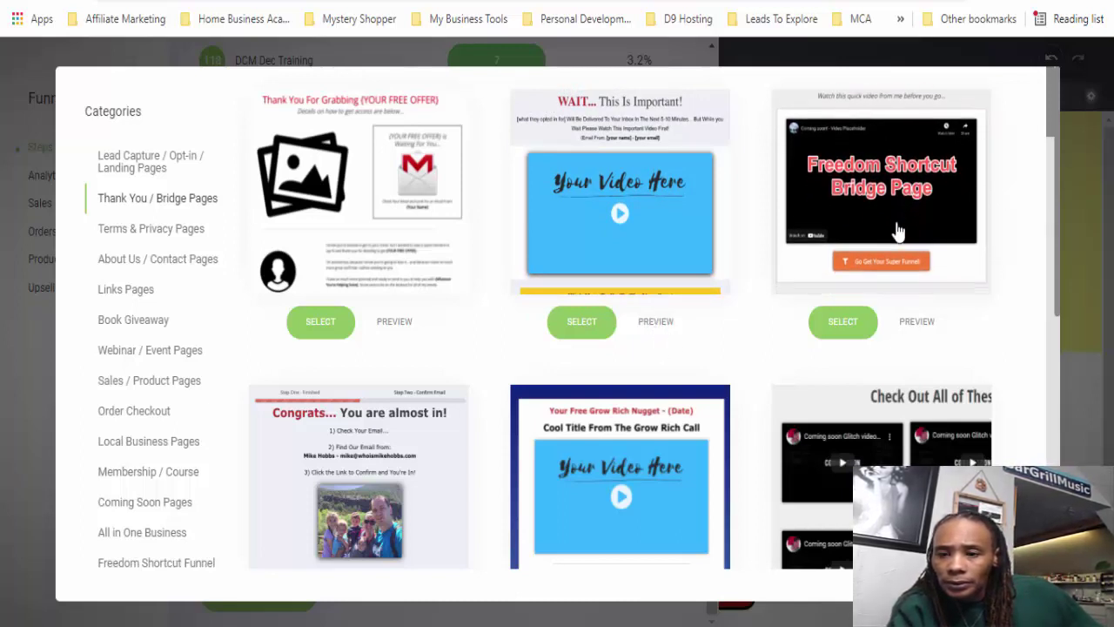
{"action": "left_click", "coordinate": [839, 338]}
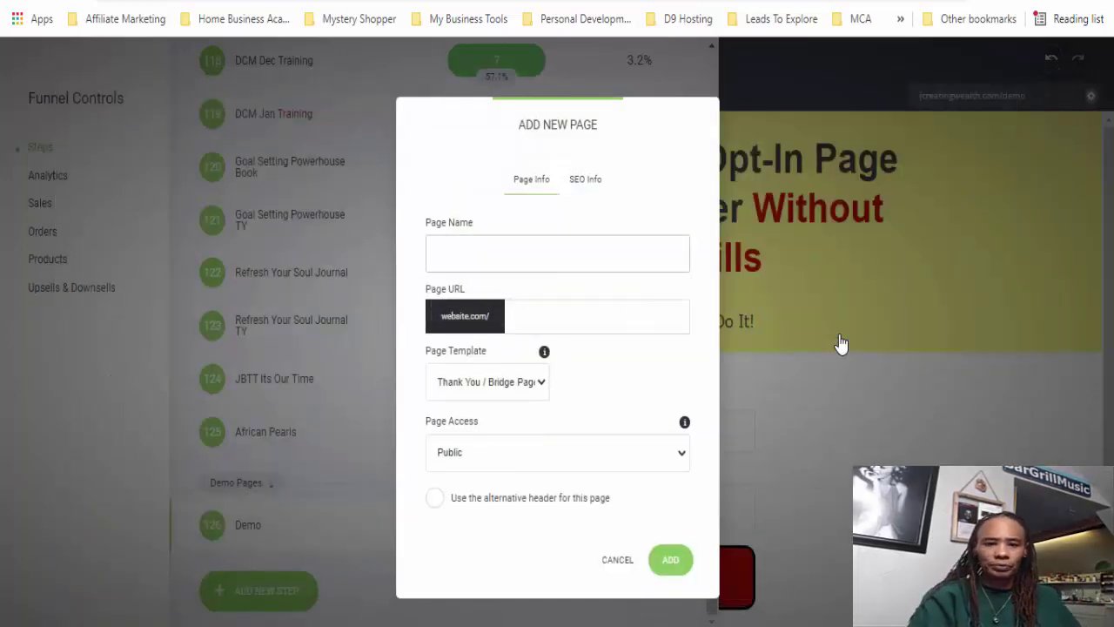
{"action": "type", "text": "Demo"}
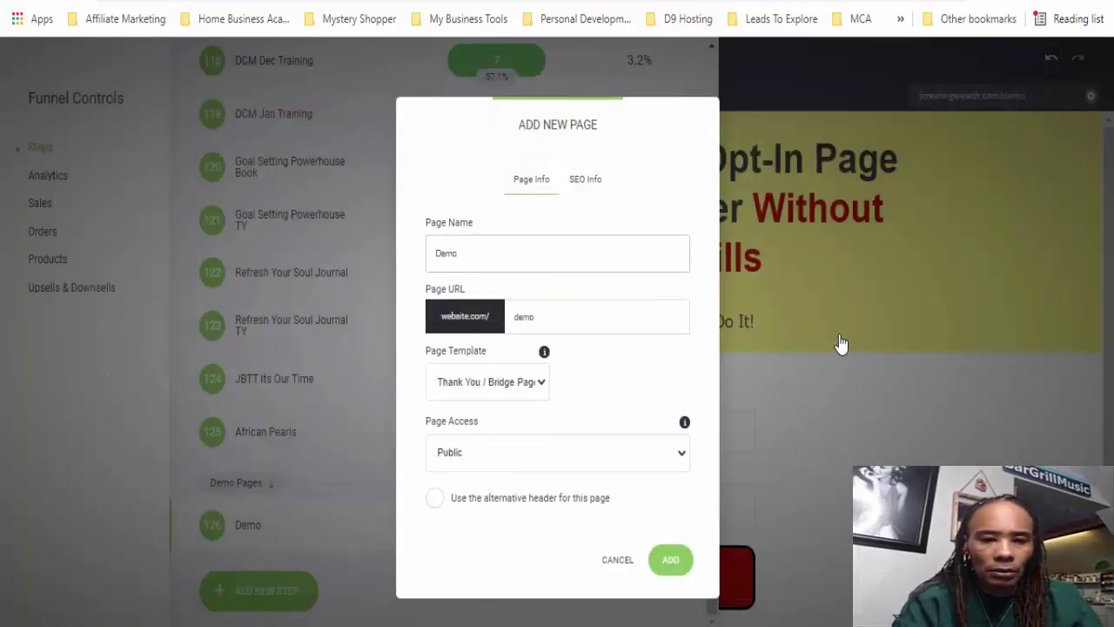
{"action": "type", "text": "12"}
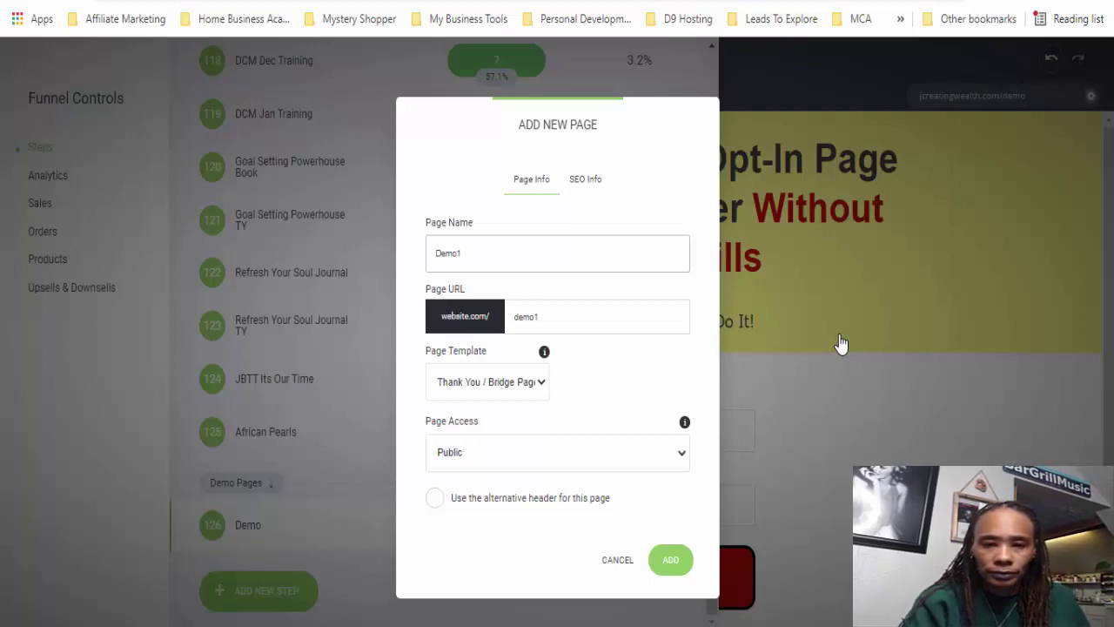
{"action": "left_click", "coordinate": [673, 574]}
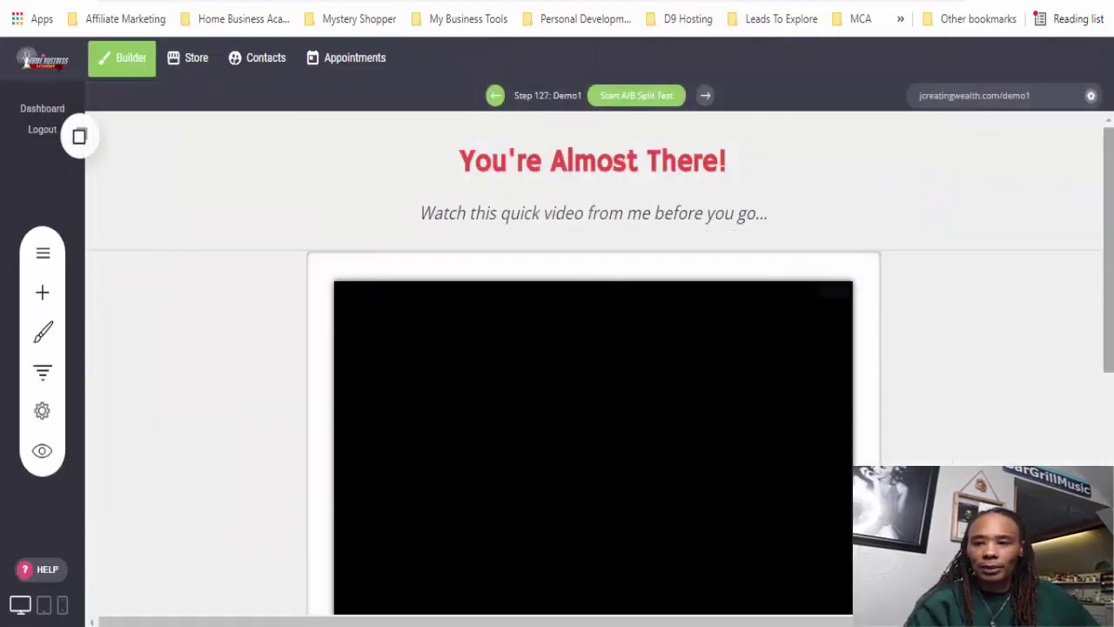
- Drag a Heading widget onto the Demo1 page near the headline
{"action": "left_click_drag", "start_coordinate": [1111, 201], "coordinate": [1108, 187]}
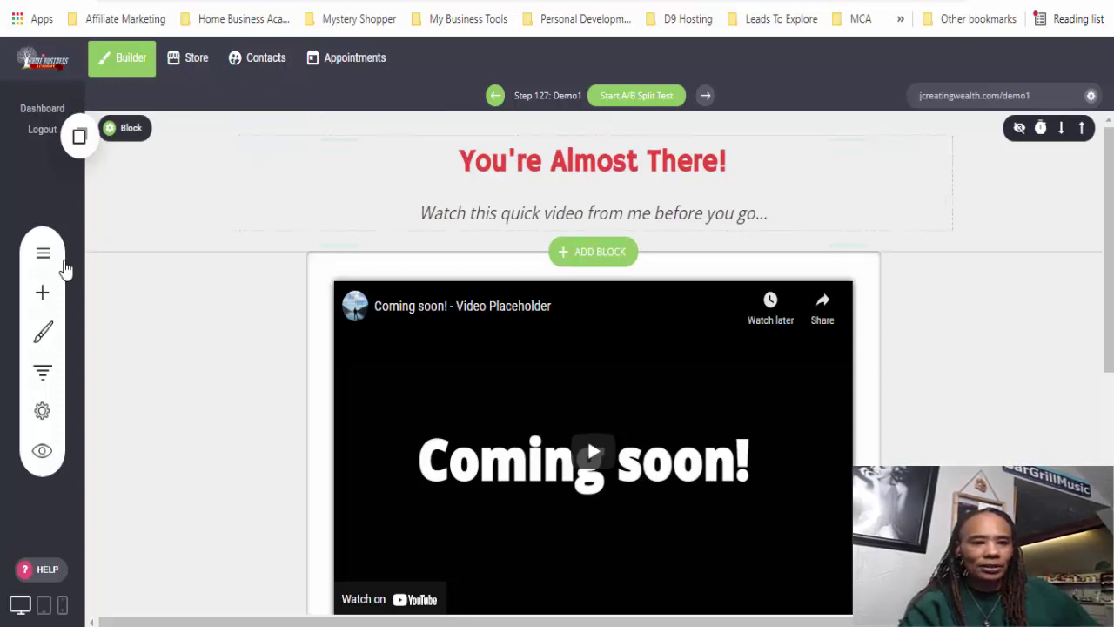
{"action": "left_click", "coordinate": [43, 294]}
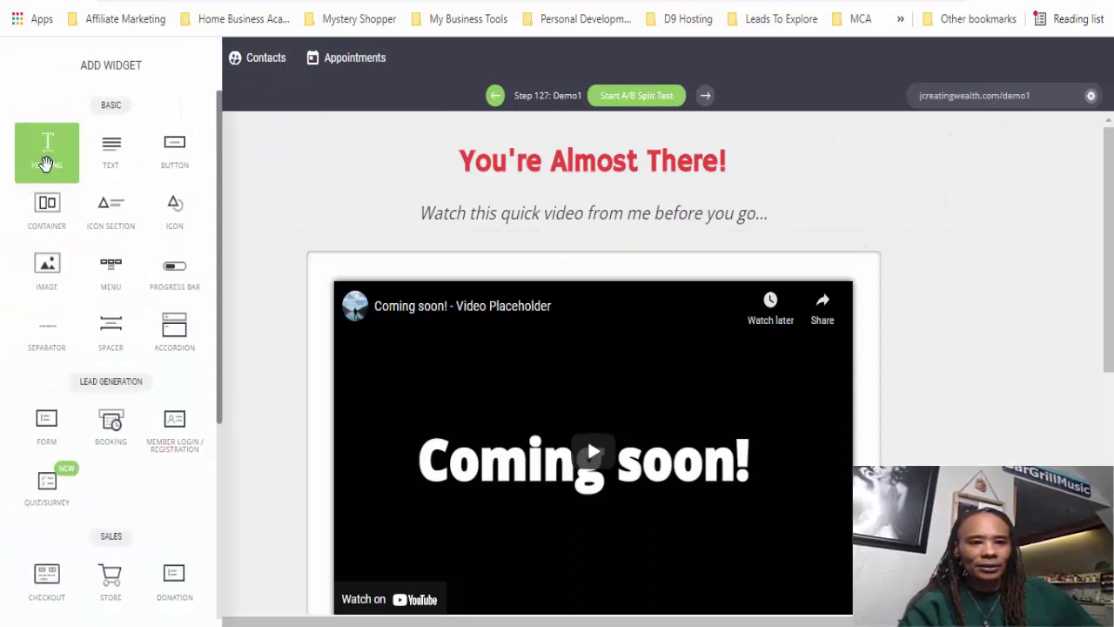
{"action": "left_click_drag", "start_coordinate": [47, 164], "coordinate": [497, 174]}
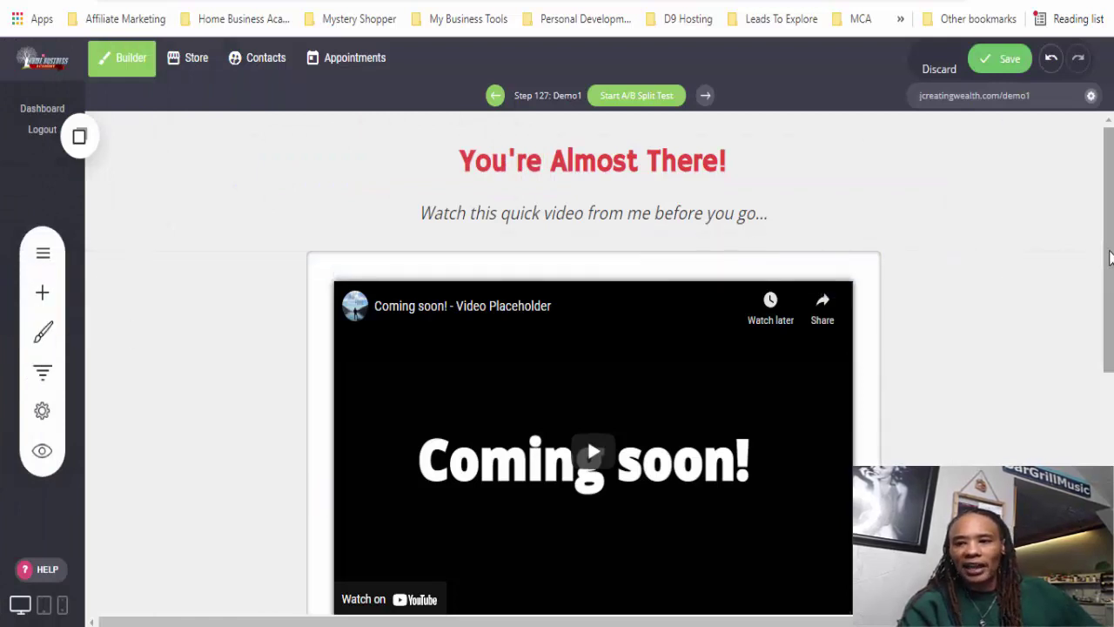
- Check the placeholder video's source, then bring the Go Get Your Super Funnel! button into view
{"action": "scroll", "coordinate": [1106, 253], "scroll_direction": "down", "scroll_amount": 1}
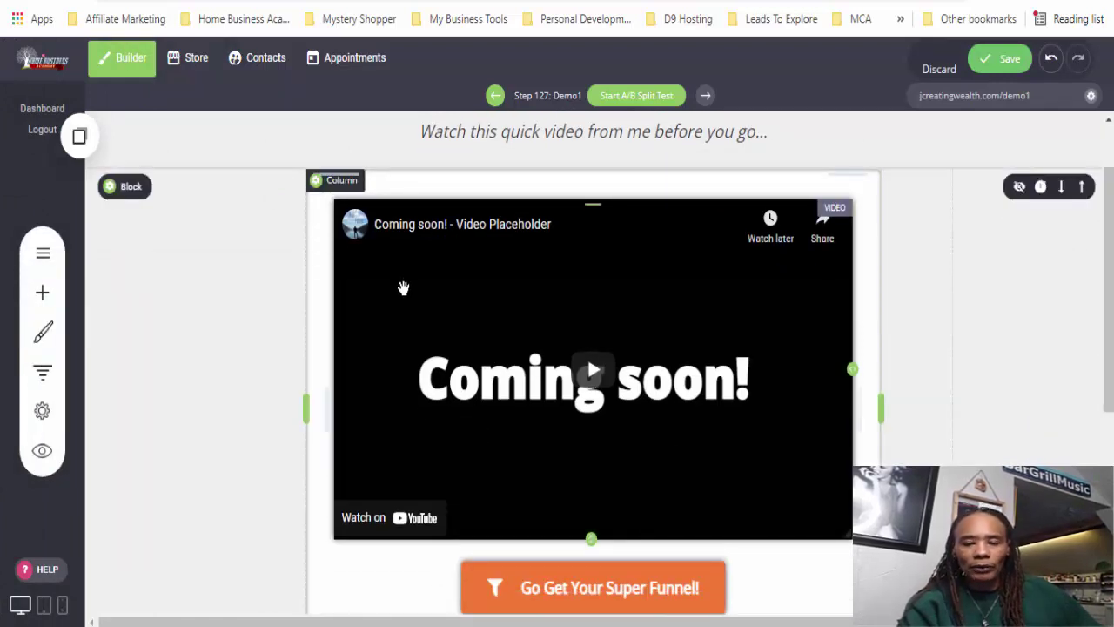
{"action": "left_click", "coordinate": [348, 373]}
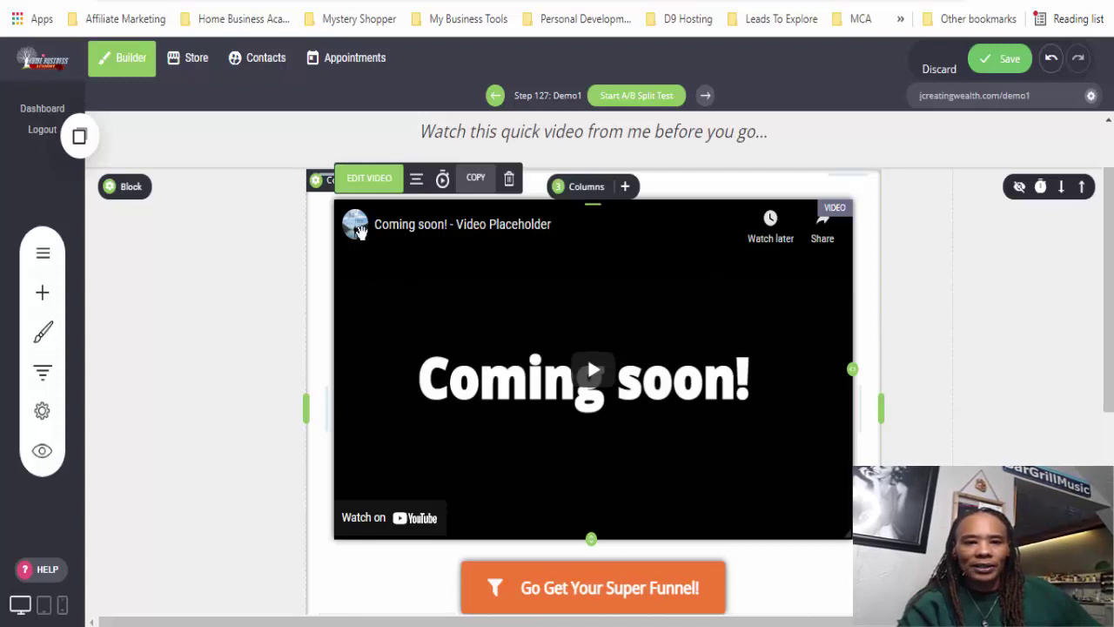
{"action": "left_click", "coordinate": [364, 180]}
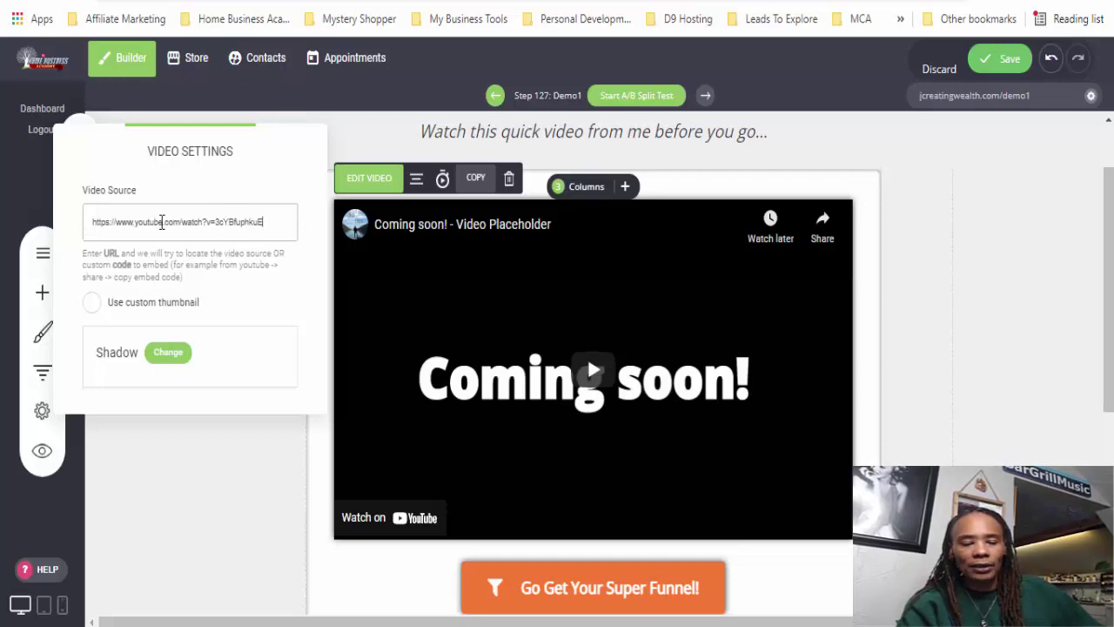
{"action": "left_click", "coordinate": [997, 346]}
{"action": "scroll", "coordinate": [1107, 241], "scroll_direction": "down", "scroll_amount": 3}
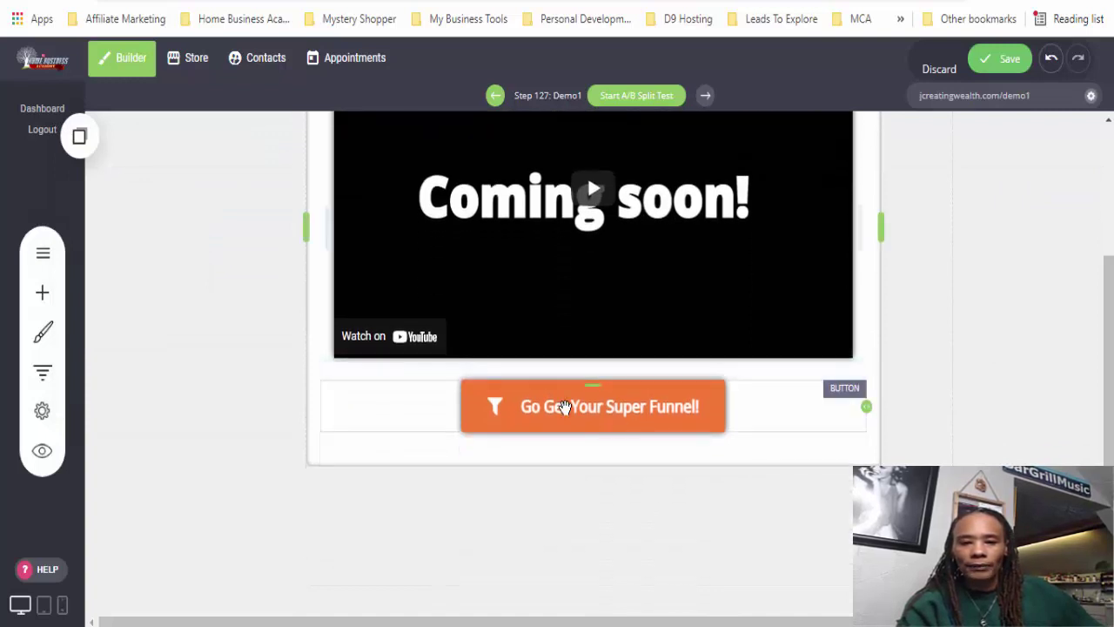
{"action": "mouse_move", "coordinate": [564, 407]}
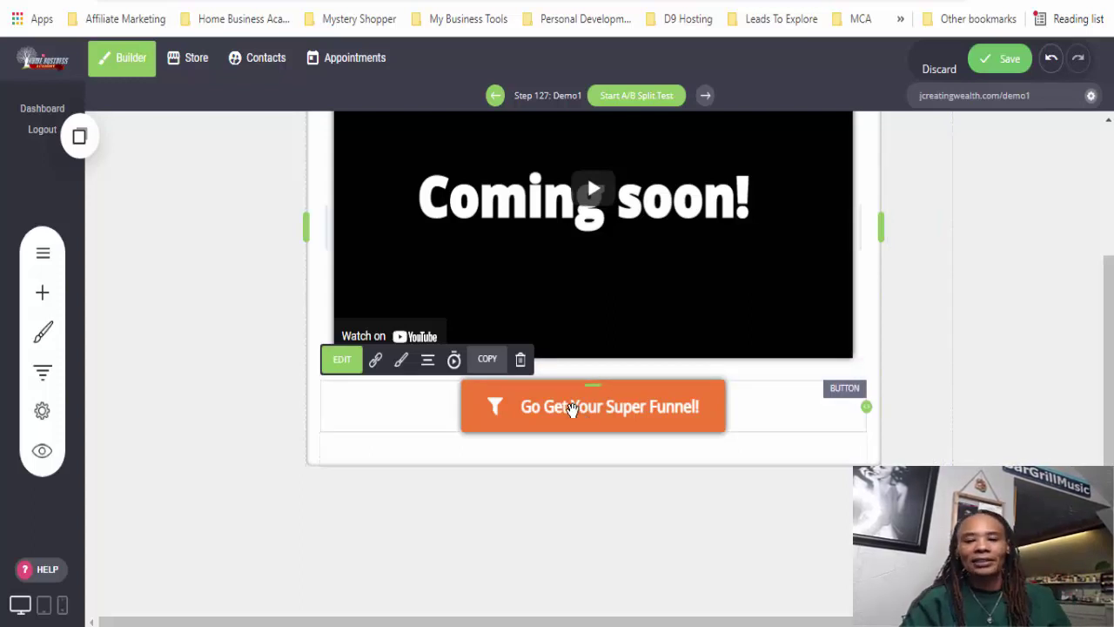
{"action": "left_click", "coordinate": [373, 367]}
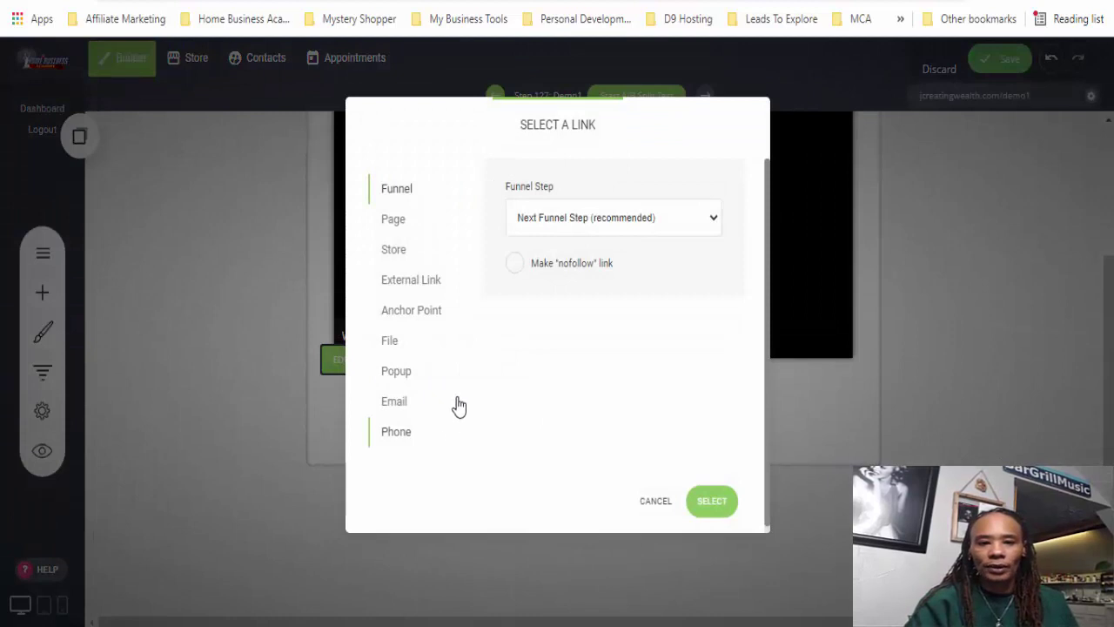
{"action": "left_click", "coordinate": [409, 288]}
{"action": "left_click", "coordinate": [548, 295]}
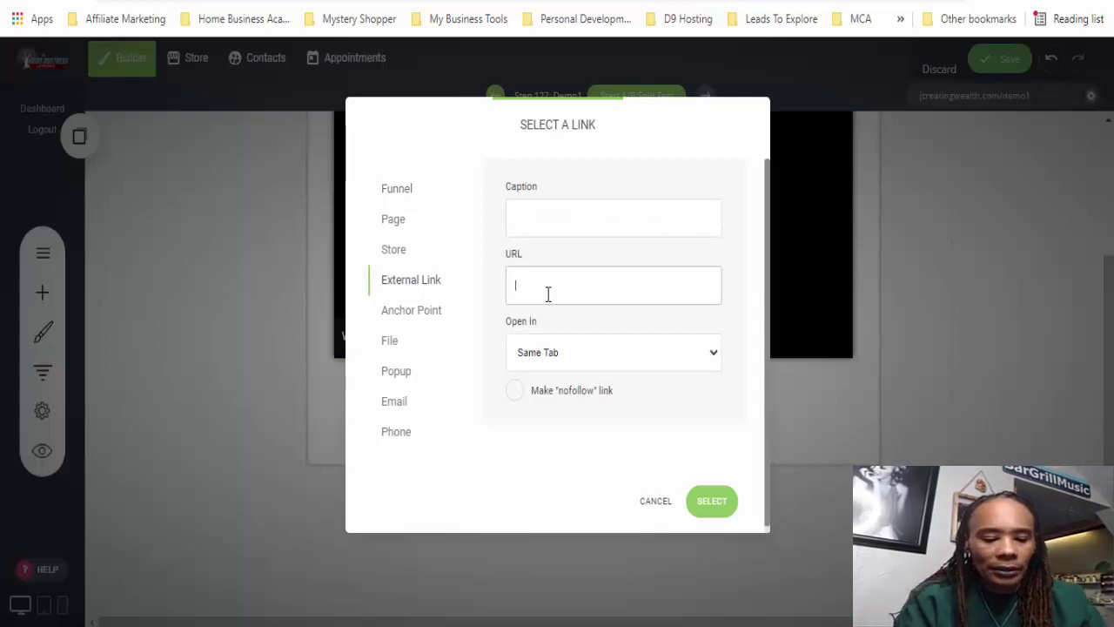
{"action": "type", "text": "http://a"}
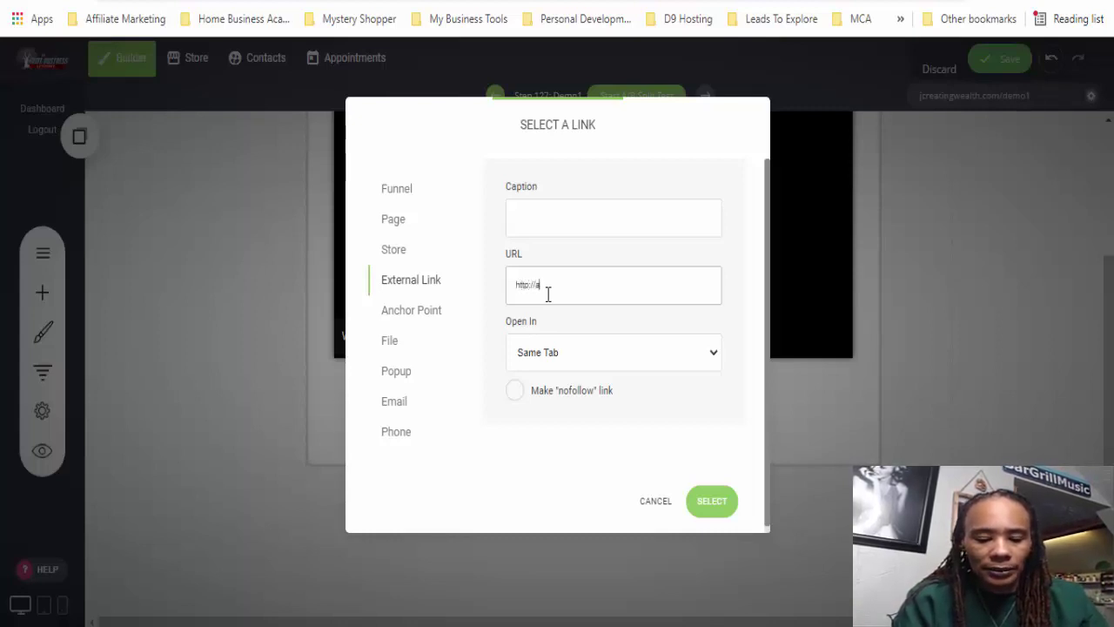
{"action": "type", "text": "mazon.com"}
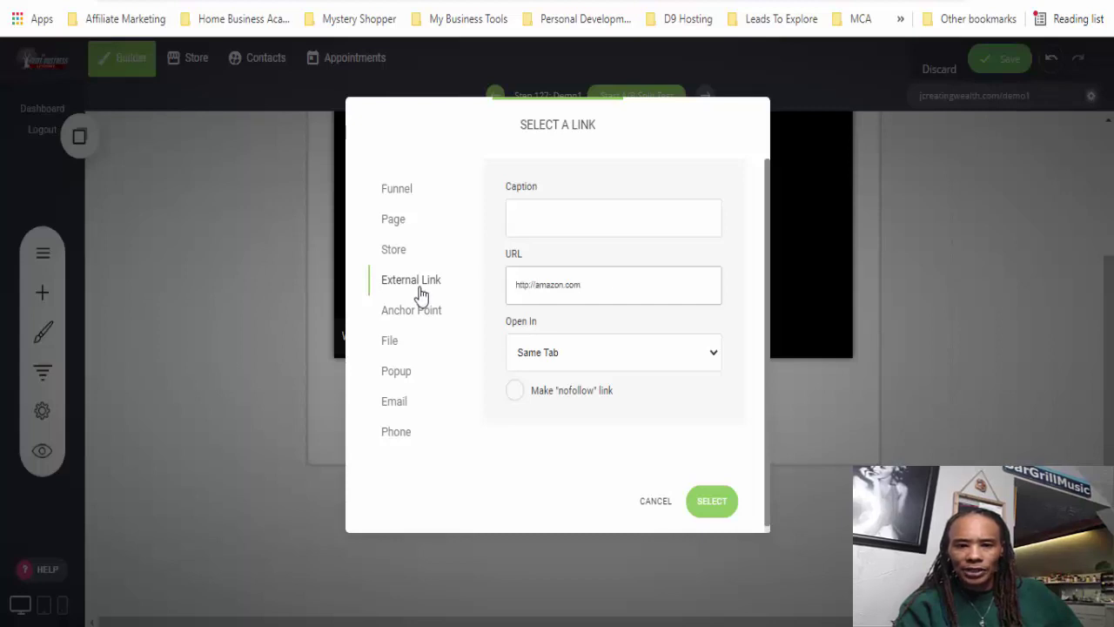
{"action": "left_click", "coordinate": [543, 360]}
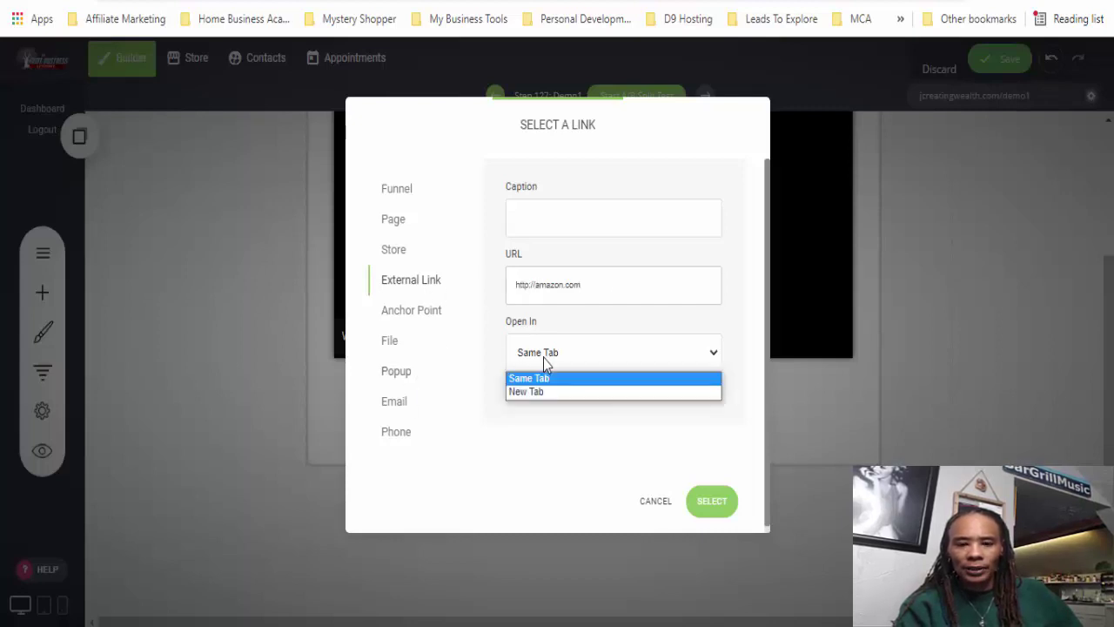
{"action": "left_click", "coordinate": [548, 391]}
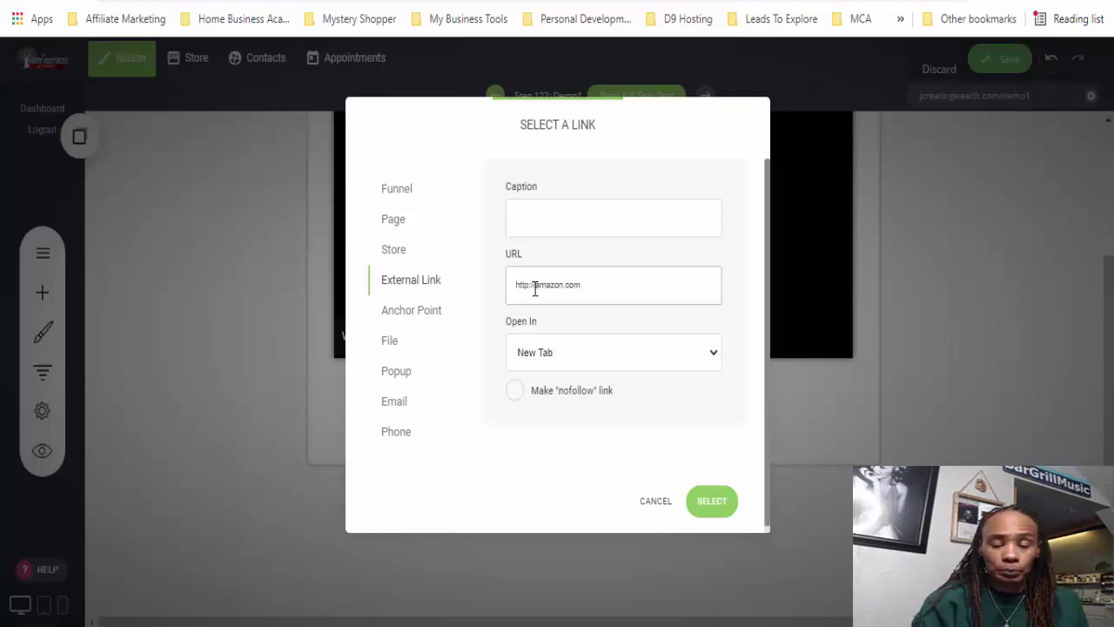
- Switch the link target to Funnel, keeping Next Funnel Step selected
{"action": "left_click", "coordinate": [393, 193]}
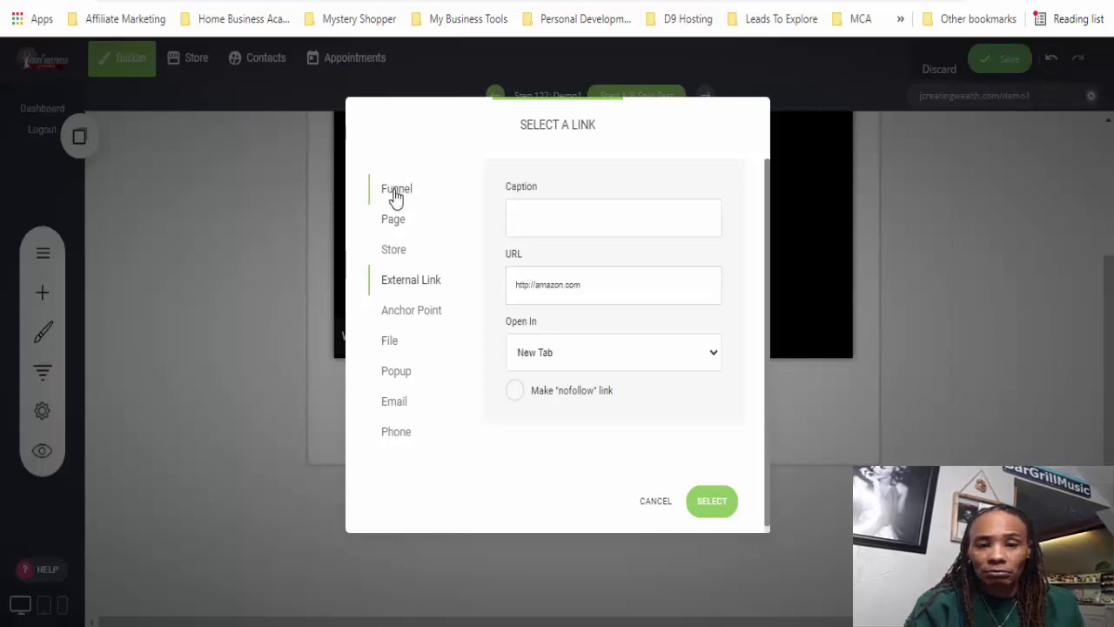
{"action": "left_click", "coordinate": [648, 223]}
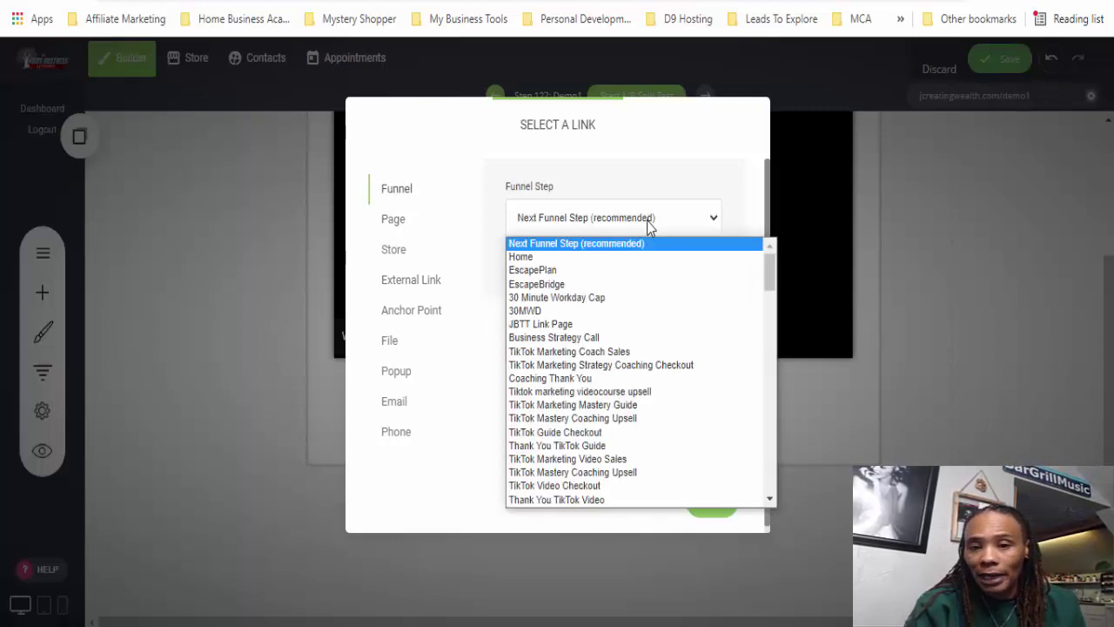
{"action": "left_click", "coordinate": [648, 224]}
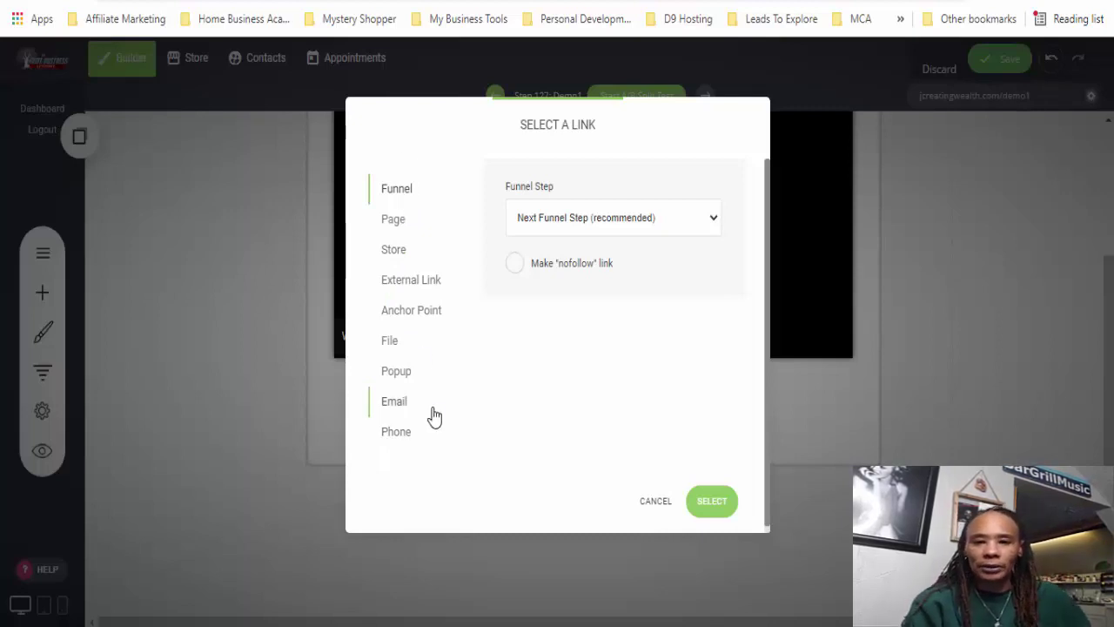
- Cancel the link chooser and save the Demo1 page
{"action": "left_click", "coordinate": [652, 503]}
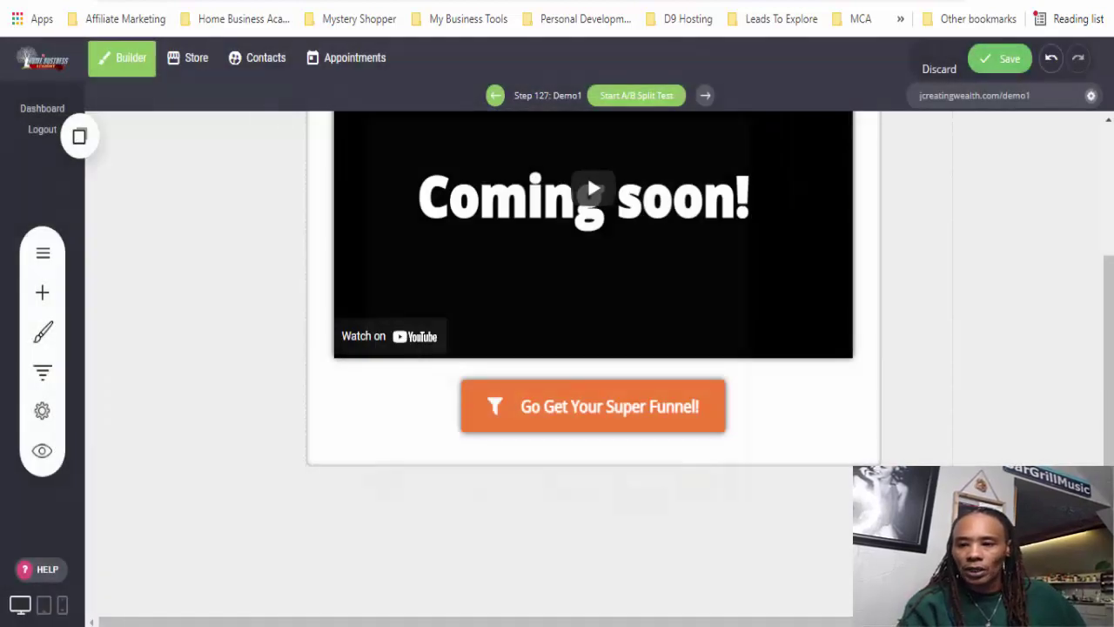
{"action": "scroll", "coordinate": [677, 540], "scroll_direction": "up", "scroll_amount": 4}
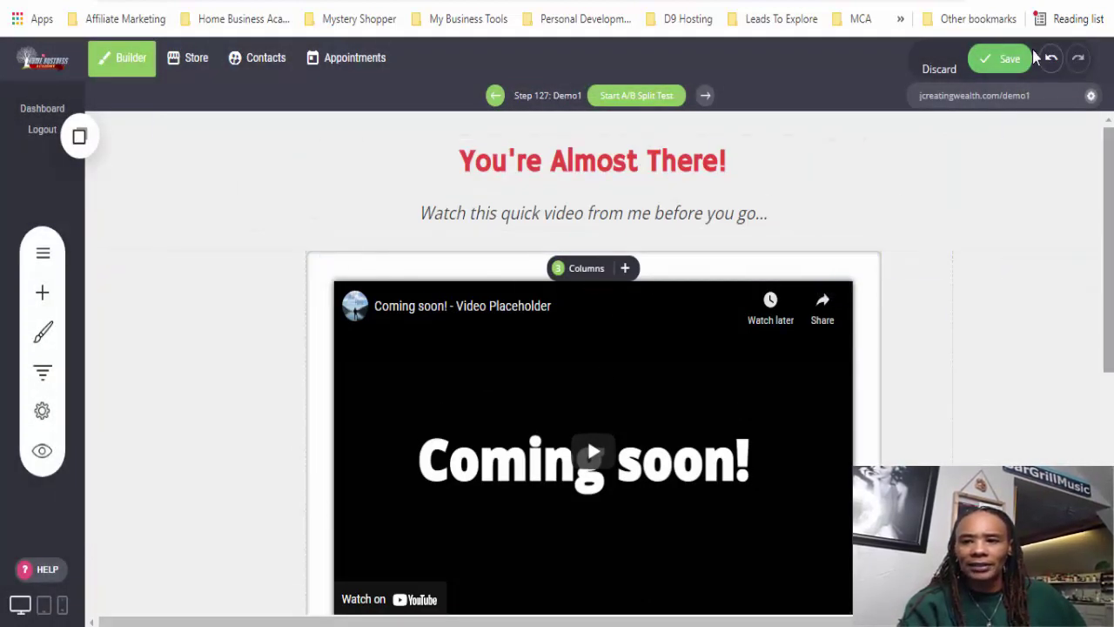
{"action": "left_click", "coordinate": [1006, 57]}
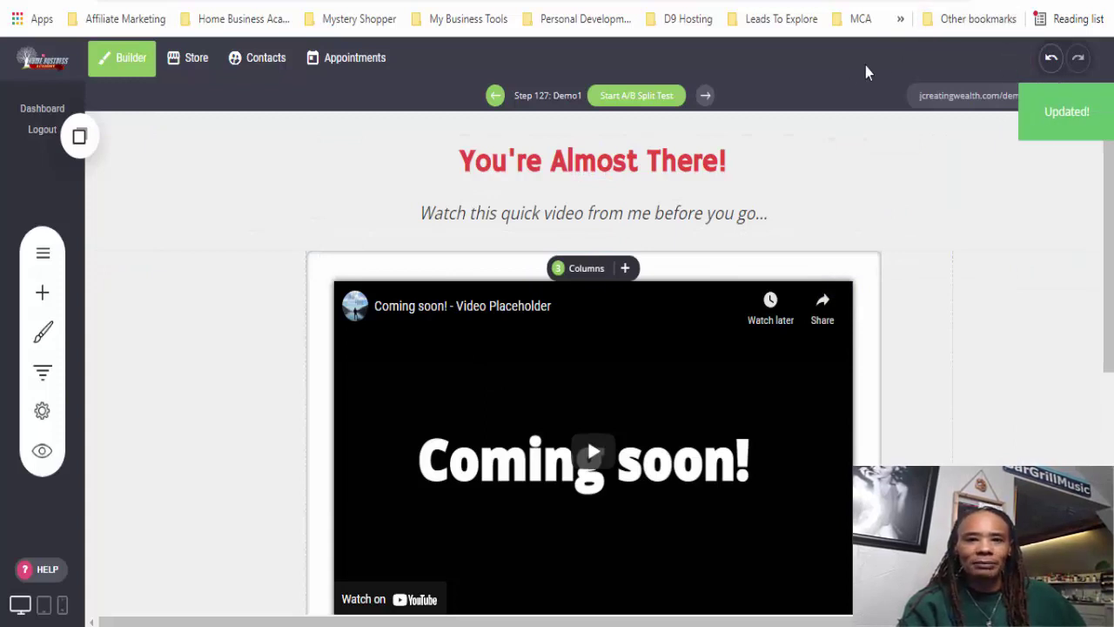
- Open the live Demo1 page, then open and close the funnel's step overview
{"action": "left_click", "coordinate": [945, 104]}
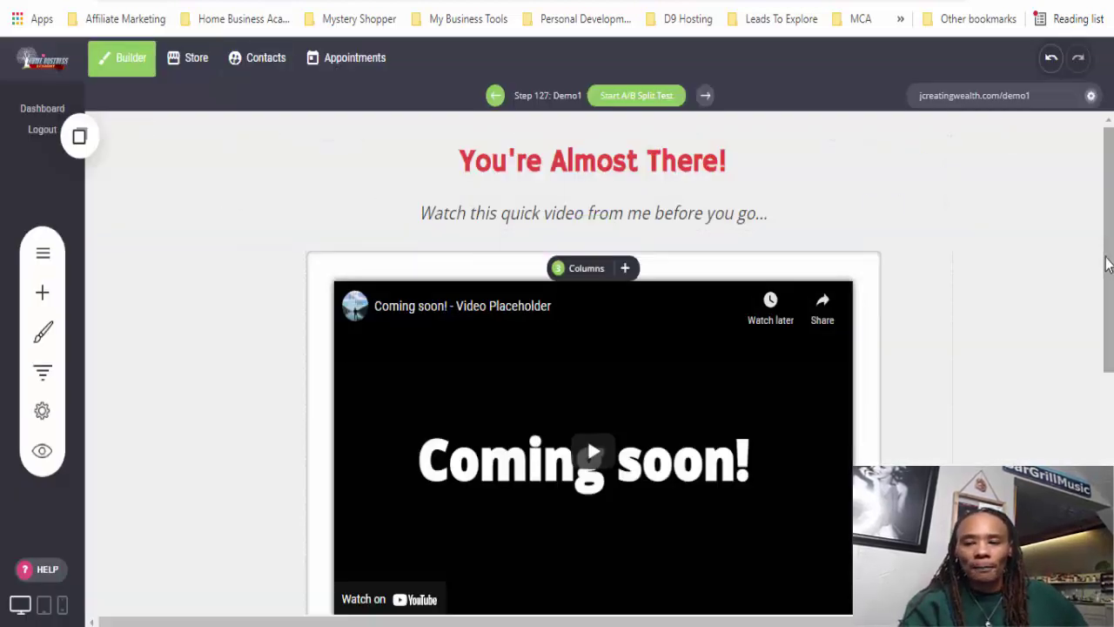
{"action": "scroll", "coordinate": [966, 187], "scroll_direction": "down", "scroll_amount": 1}
{"action": "scroll", "coordinate": [971, 183], "scroll_direction": "up", "scroll_amount": 1}
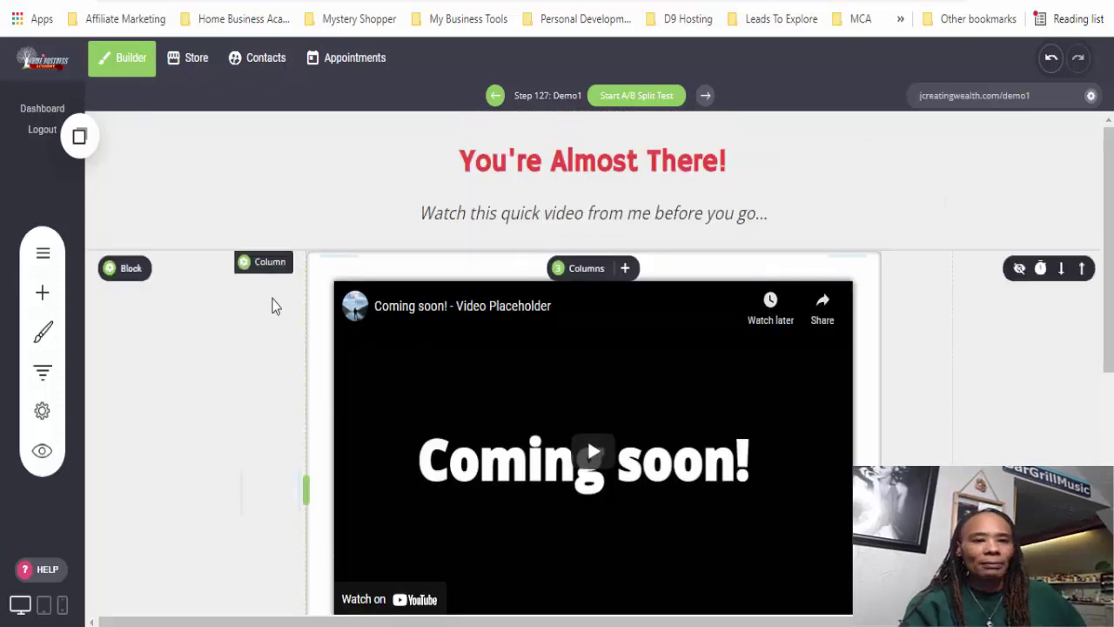
{"action": "left_click", "coordinate": [42, 383]}
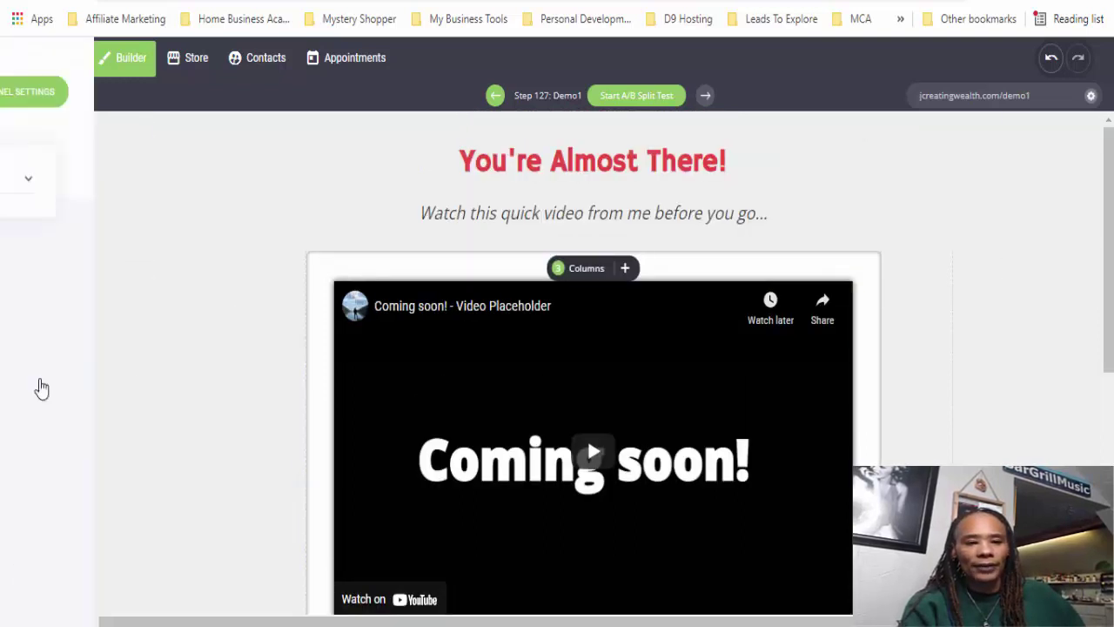
{"action": "left_click", "coordinate": [1082, 204]}
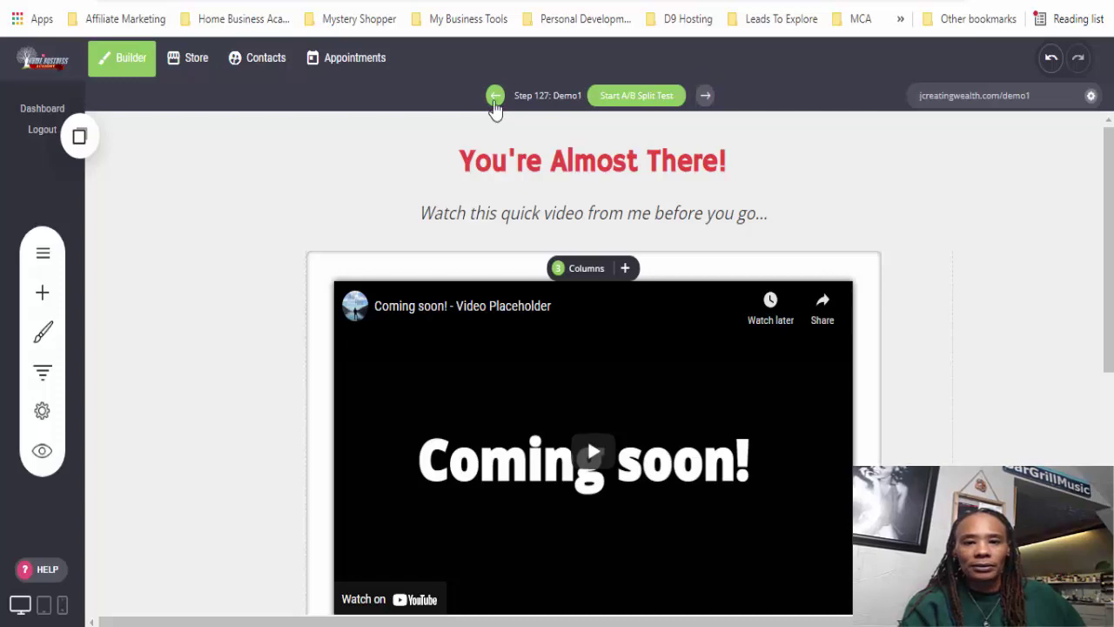
- Return to the opt-in page and open its form's thank-you page link chooser
{"action": "left_click", "coordinate": [493, 100]}
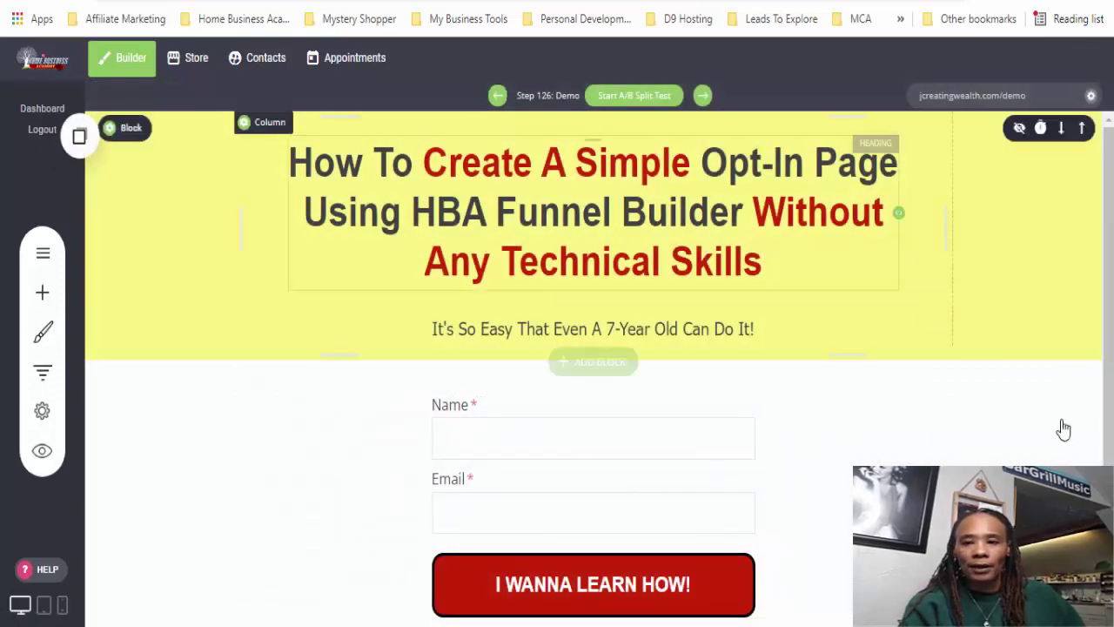
{"action": "scroll", "coordinate": [1108, 357], "scroll_direction": "down", "scroll_amount": 1}
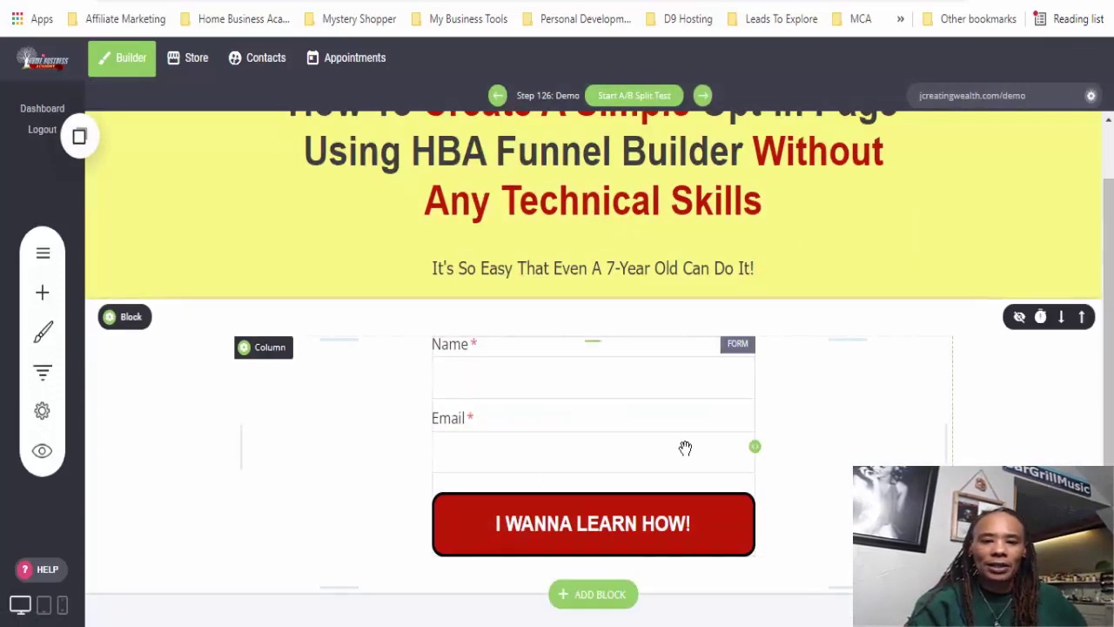
{"action": "left_click", "coordinate": [584, 457]}
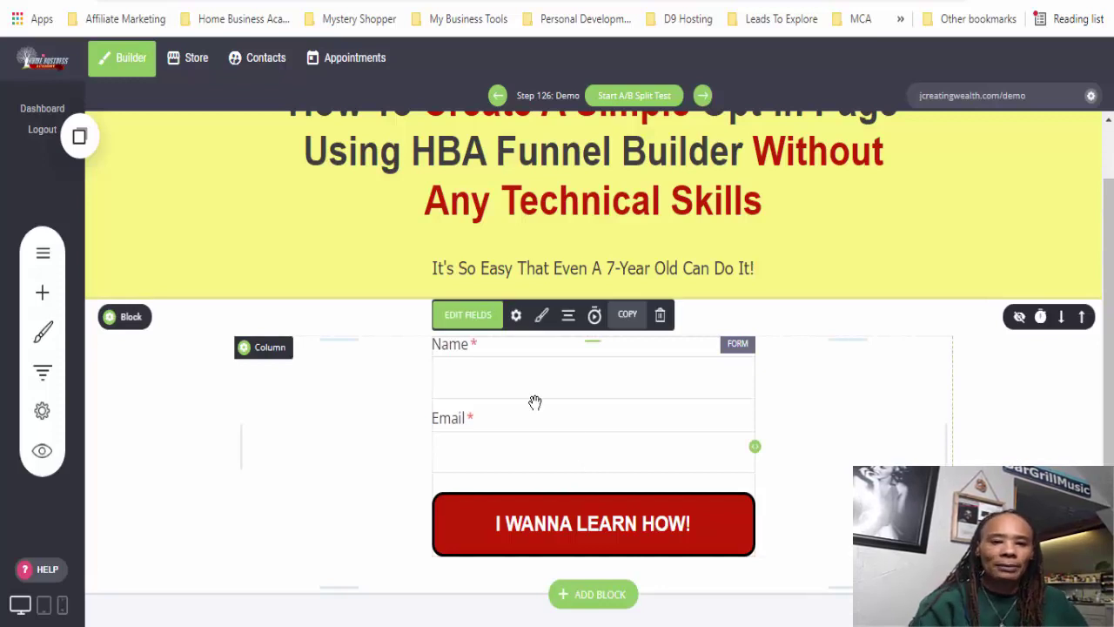
{"action": "left_click", "coordinate": [516, 327]}
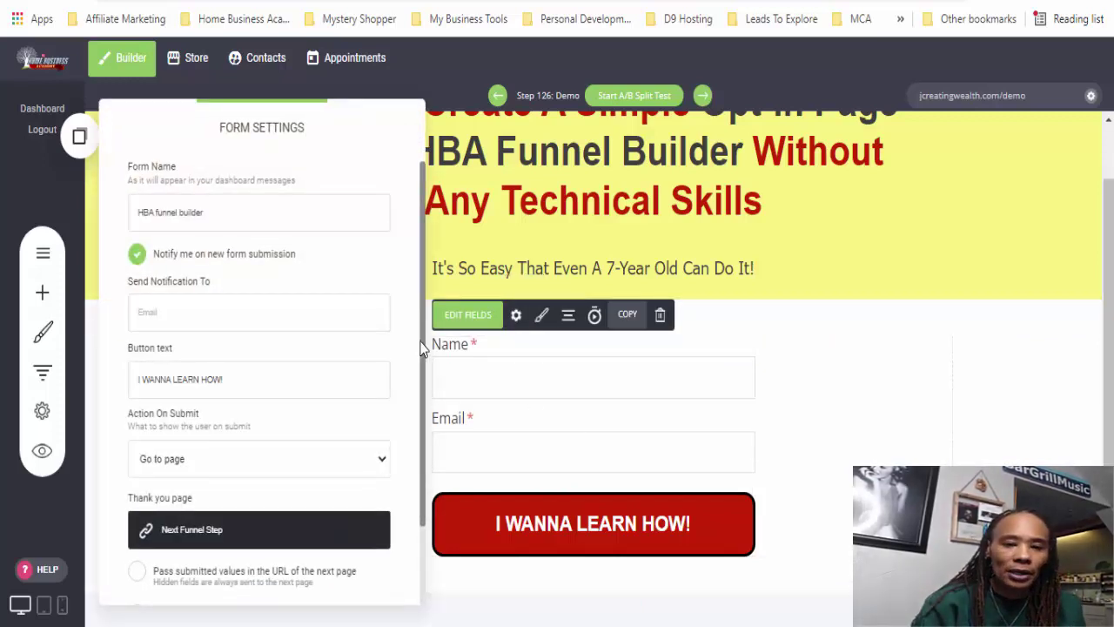
{"action": "scroll", "coordinate": [423, 450], "scroll_direction": "down", "scroll_amount": 2}
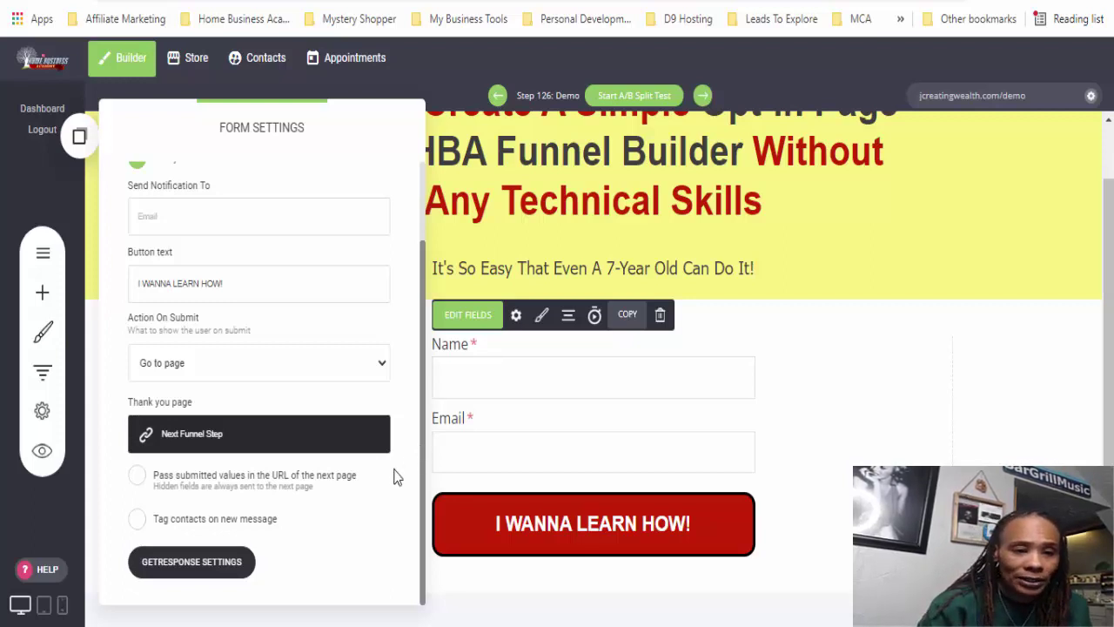
{"action": "left_click", "coordinate": [208, 439]}
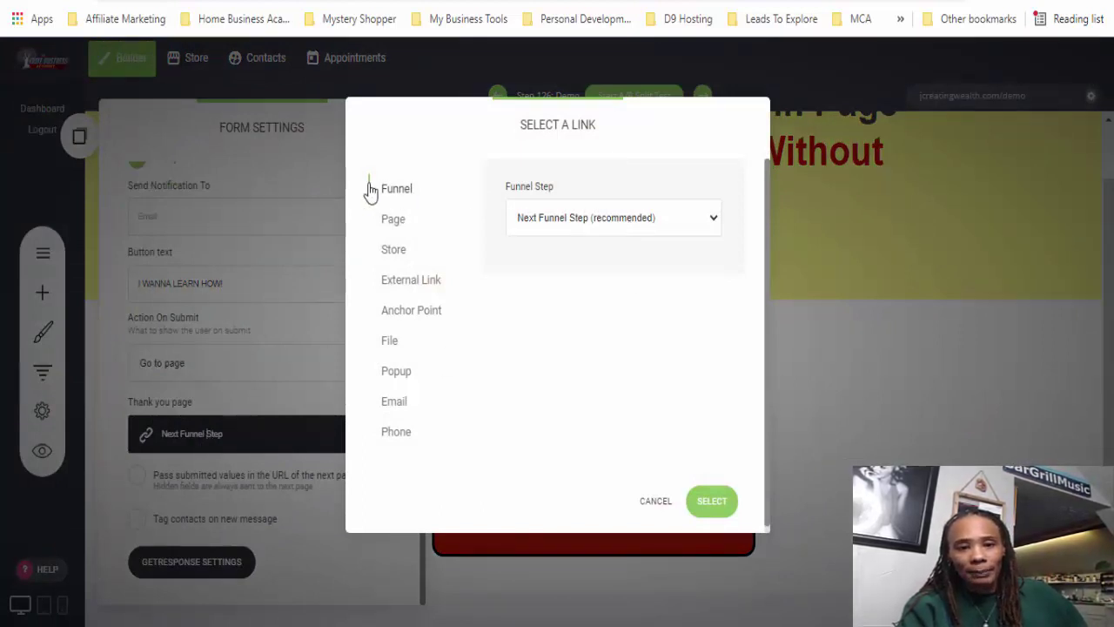
- Set the form's thank-you page to the Demo1 funnel step and save the opt-in page
{"action": "left_click", "coordinate": [662, 223]}
{"action": "left_click_drag", "start_coordinate": [770, 275], "coordinate": [762, 525]}
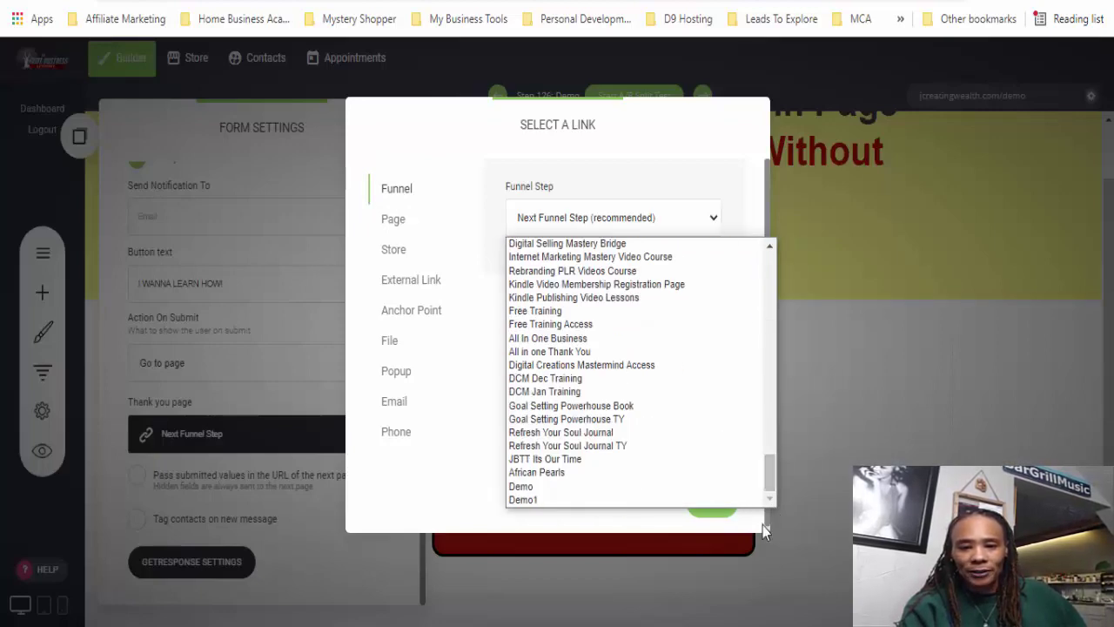
{"action": "left_click", "coordinate": [539, 498]}
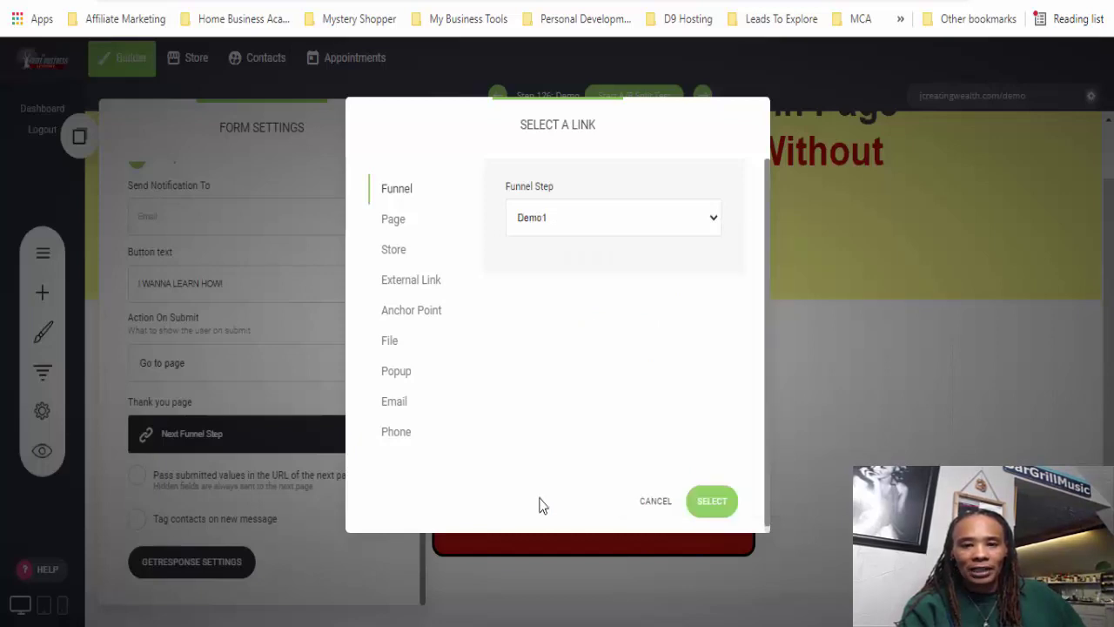
{"action": "left_click", "coordinate": [711, 506]}
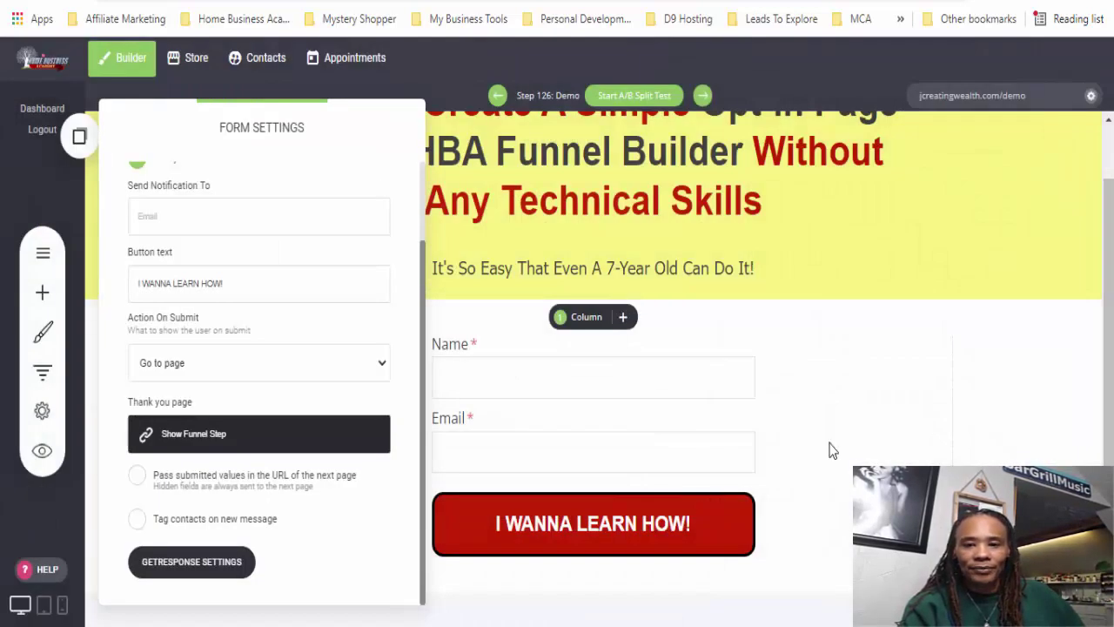
{"action": "left_click", "coordinate": [958, 423]}
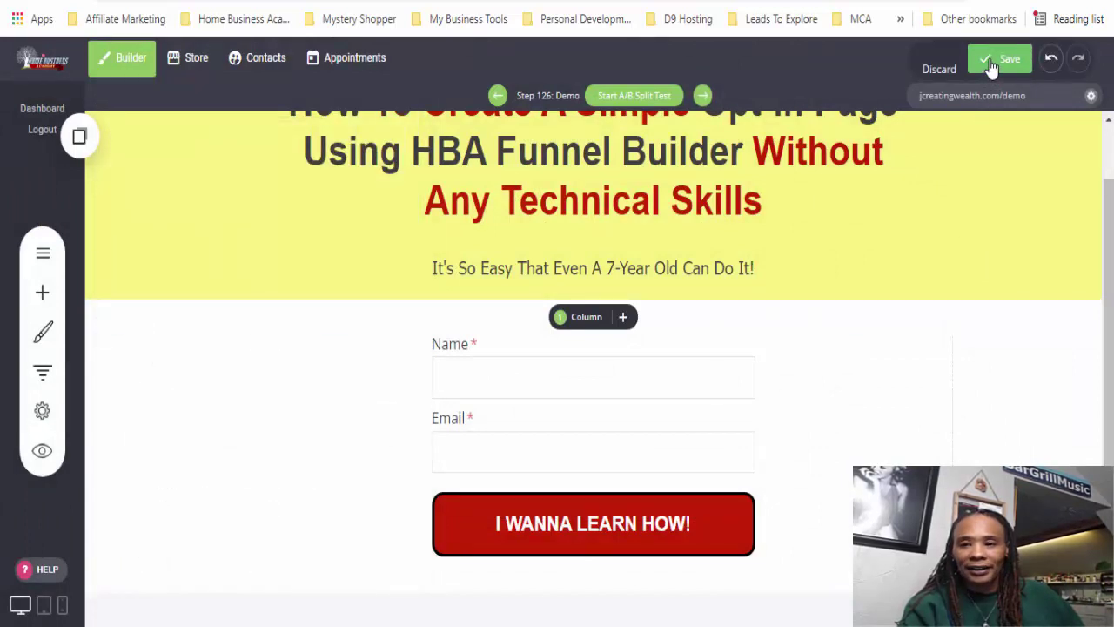
{"action": "left_click", "coordinate": [990, 69]}
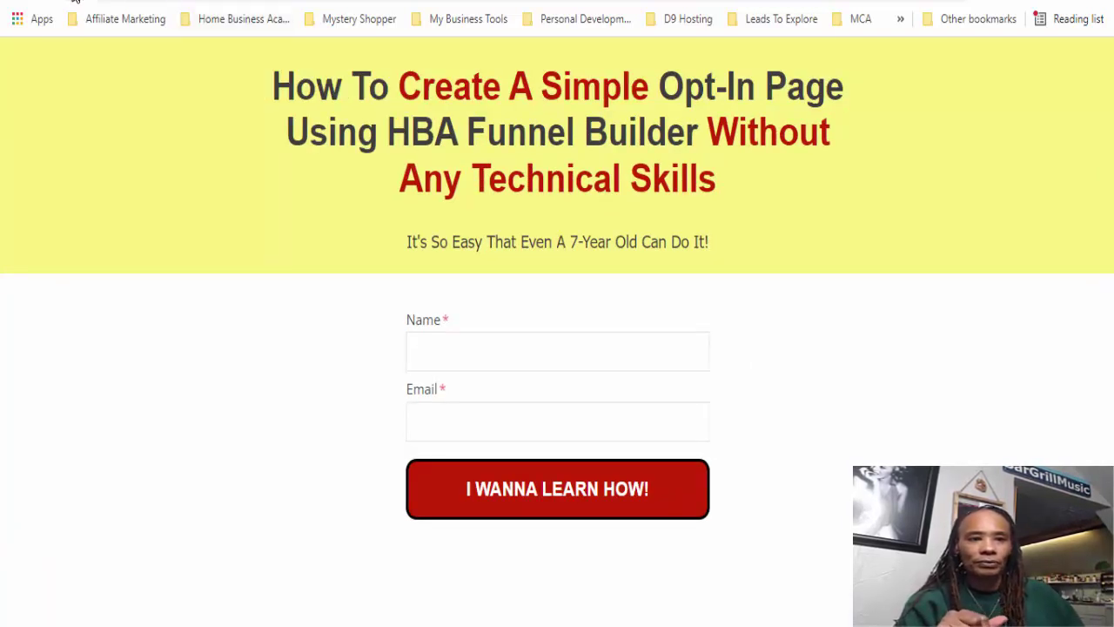
- Submit a test sign-up on the live opt-in form with a name and e-mail address
{"action": "left_click", "coordinate": [472, 352]}
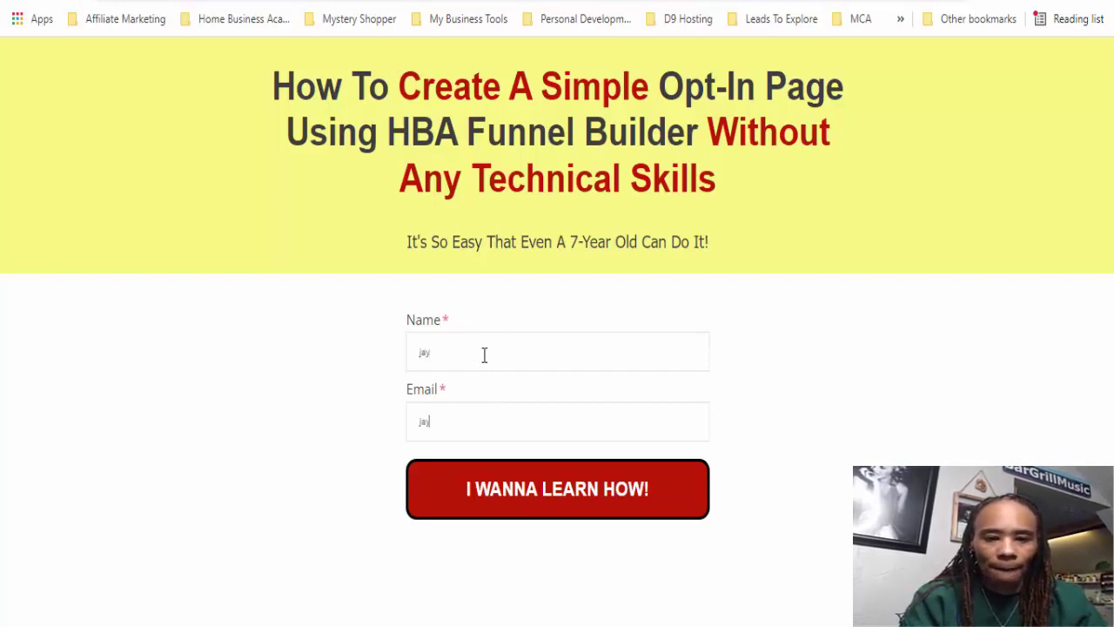
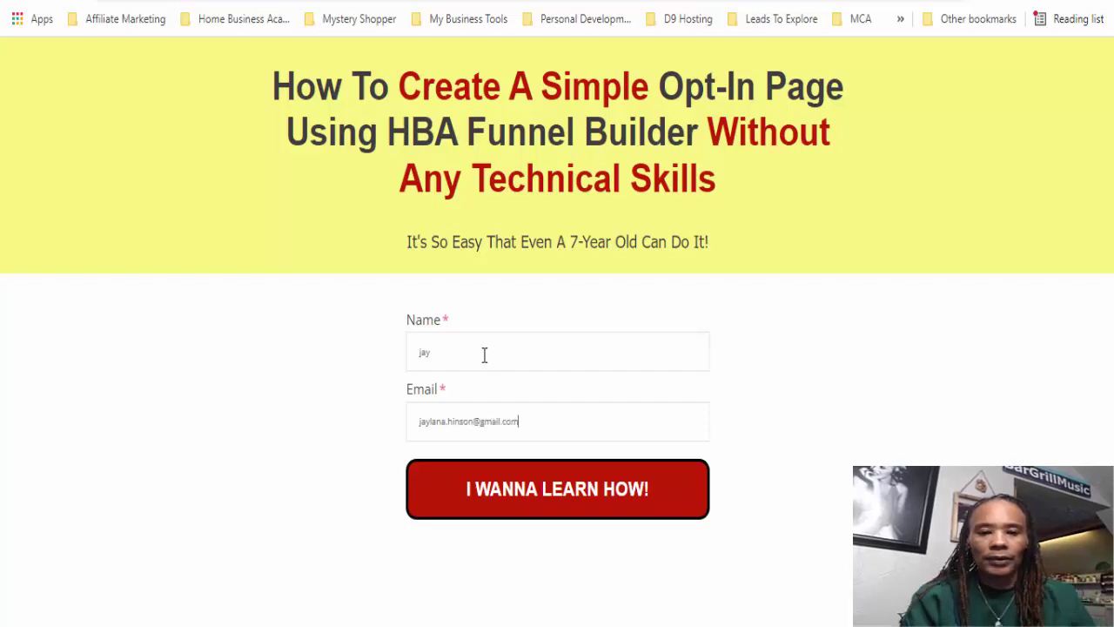
{"action": "left_click", "coordinate": [572, 494]}
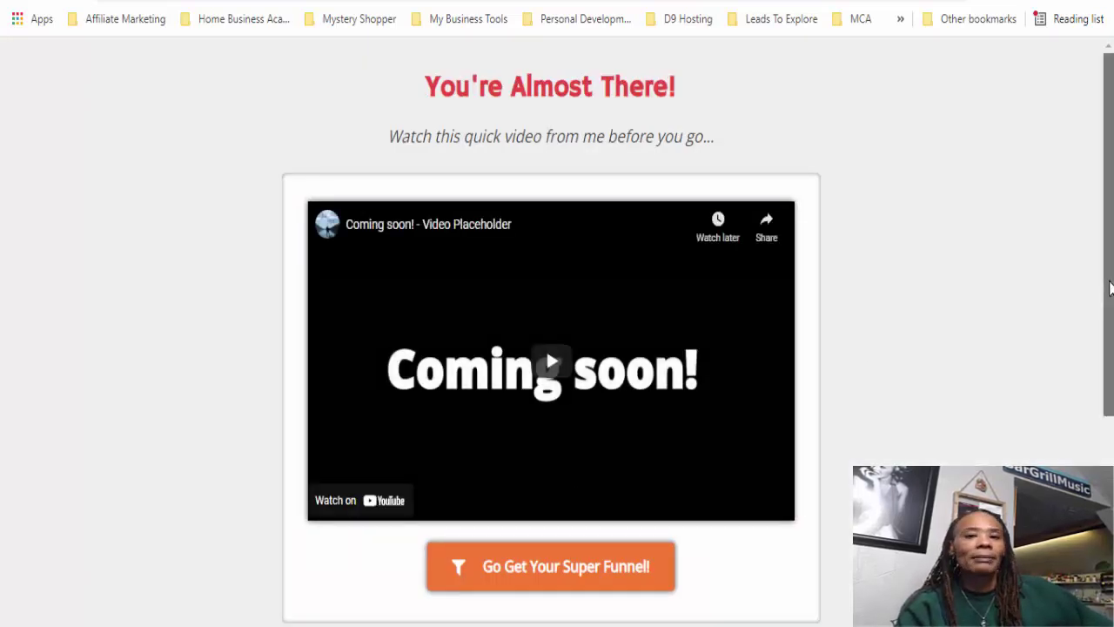
- Switch back to the browser tab holding the funnel builder editor
{"action": "left_click_drag", "start_coordinate": [1111, 287], "coordinate": [1111, 288]}
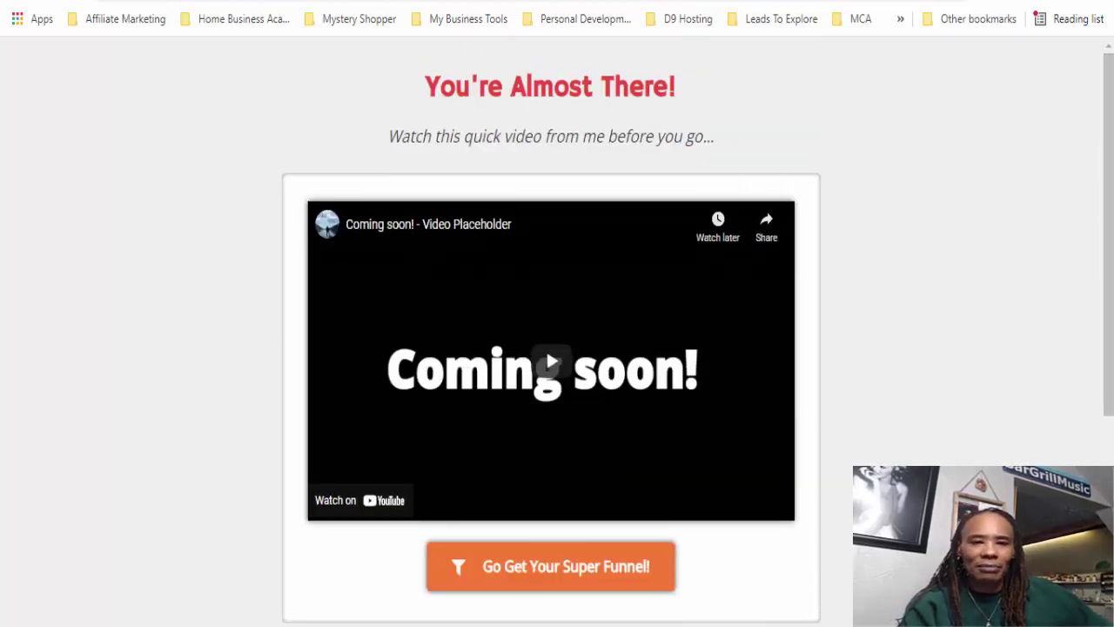
{"action": "key", "text": "ctrl+Tab"}
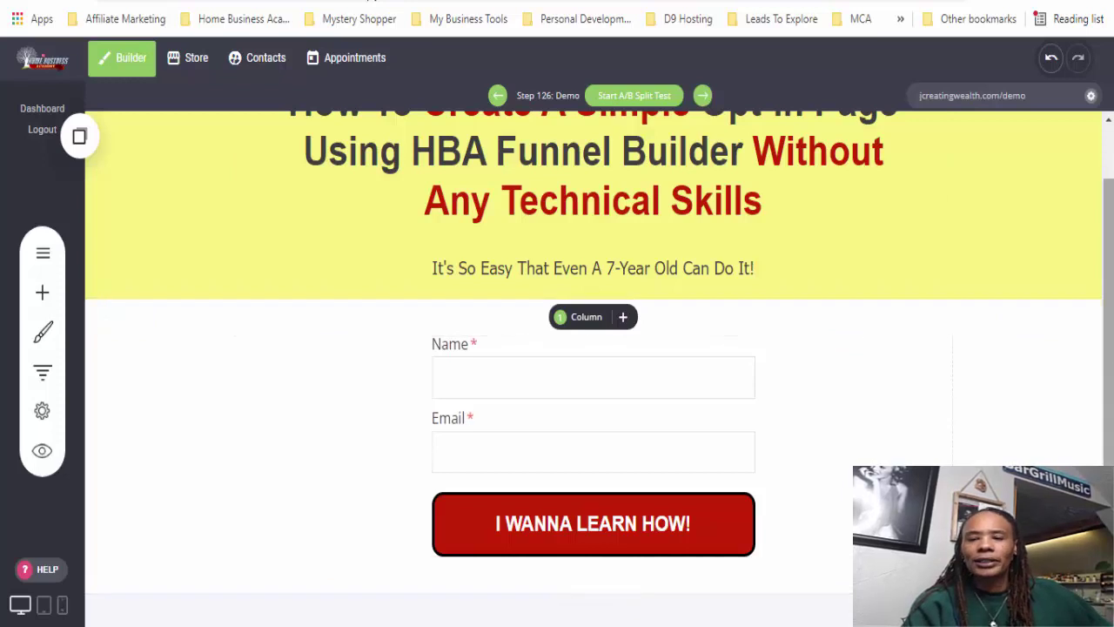